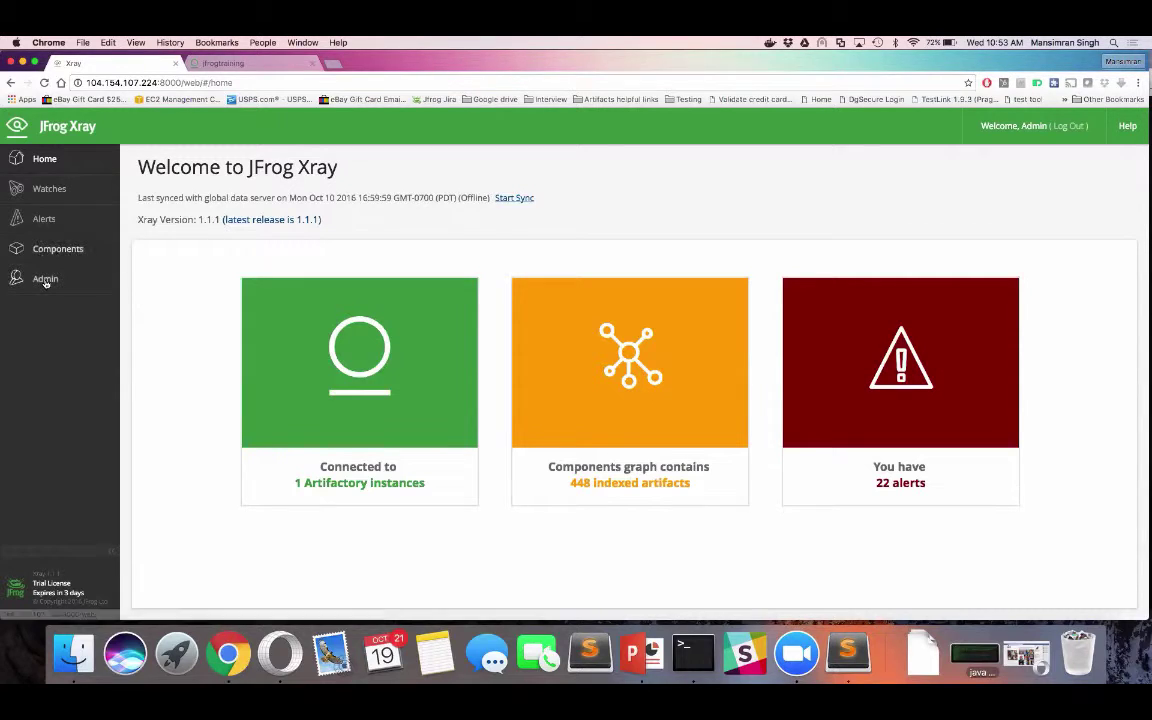
View the blank form for a new Artifactory instance, and return to the list of Artifactory instances.
mouse_move(45, 280)
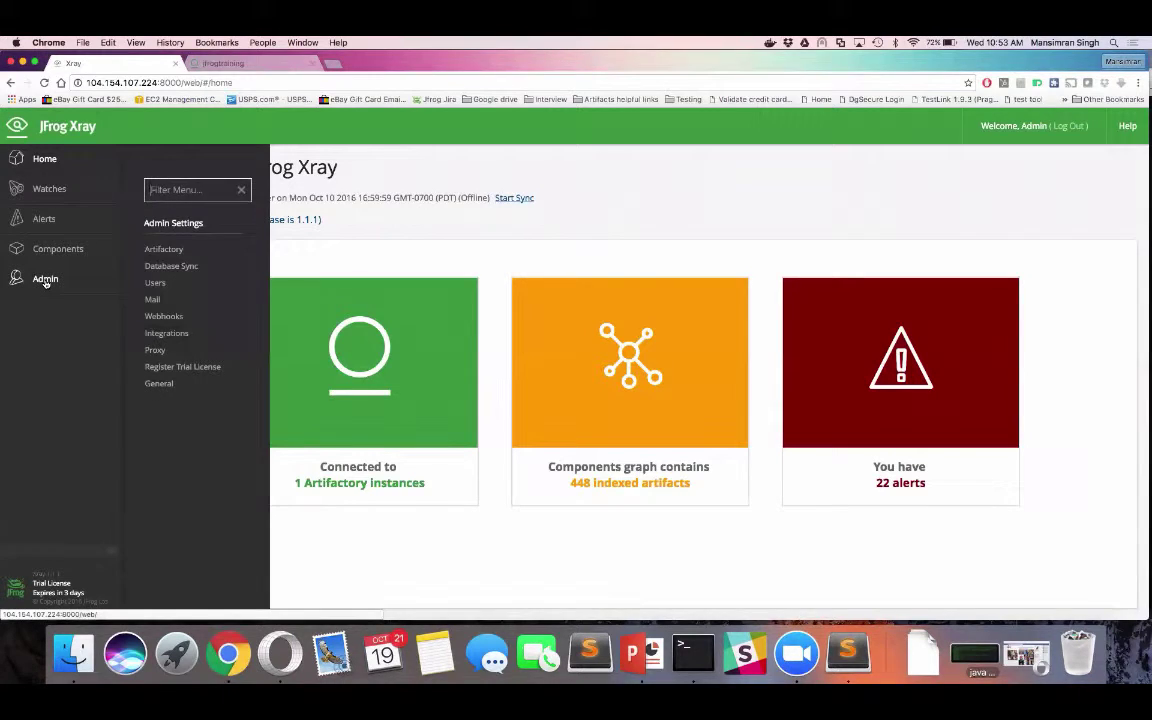
click(163, 249)
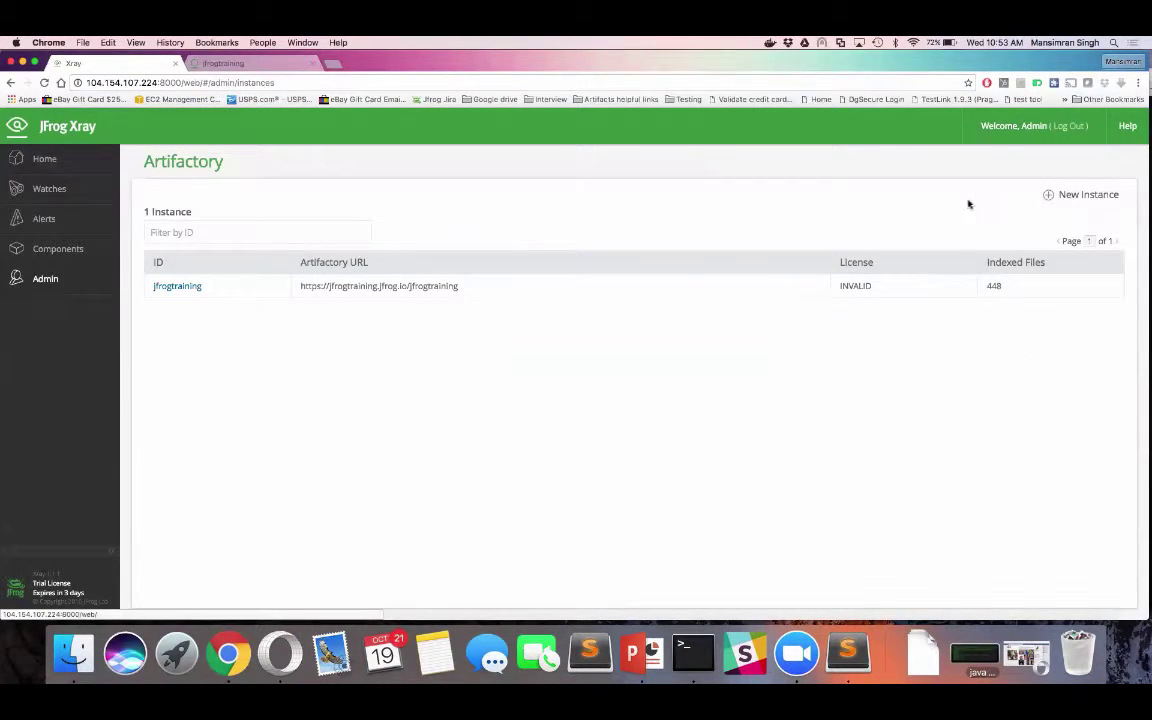
click(1050, 195)
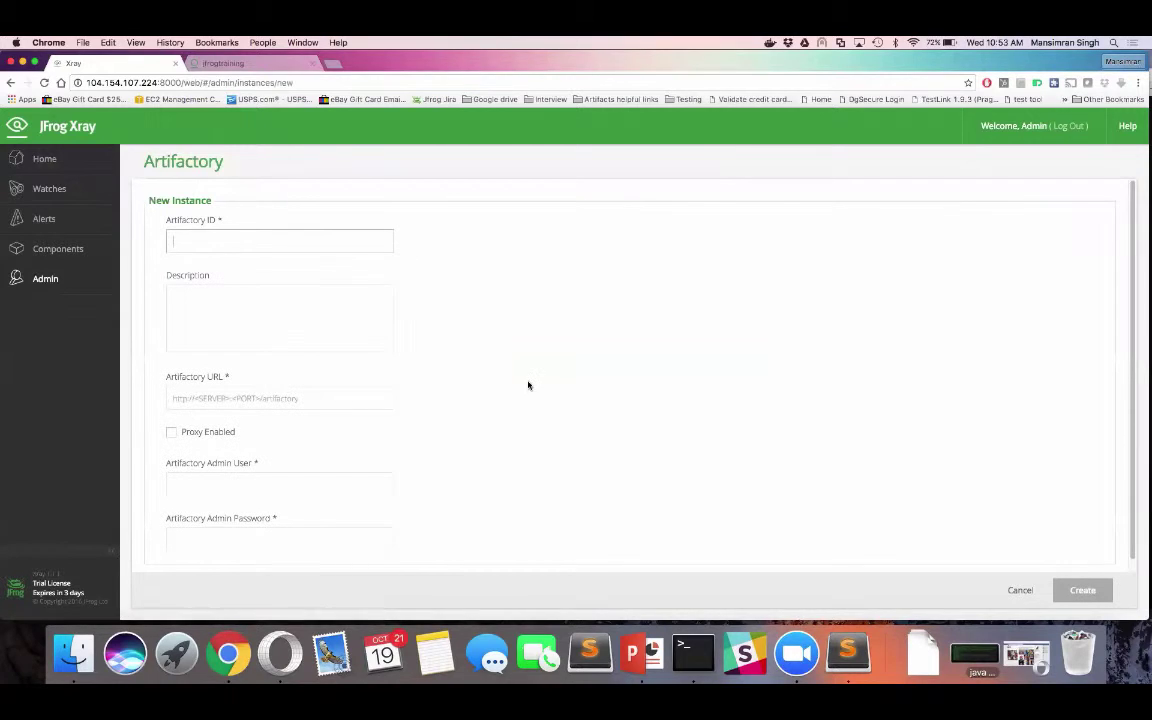
click(289, 247)
click(58, 283)
click(162, 249)
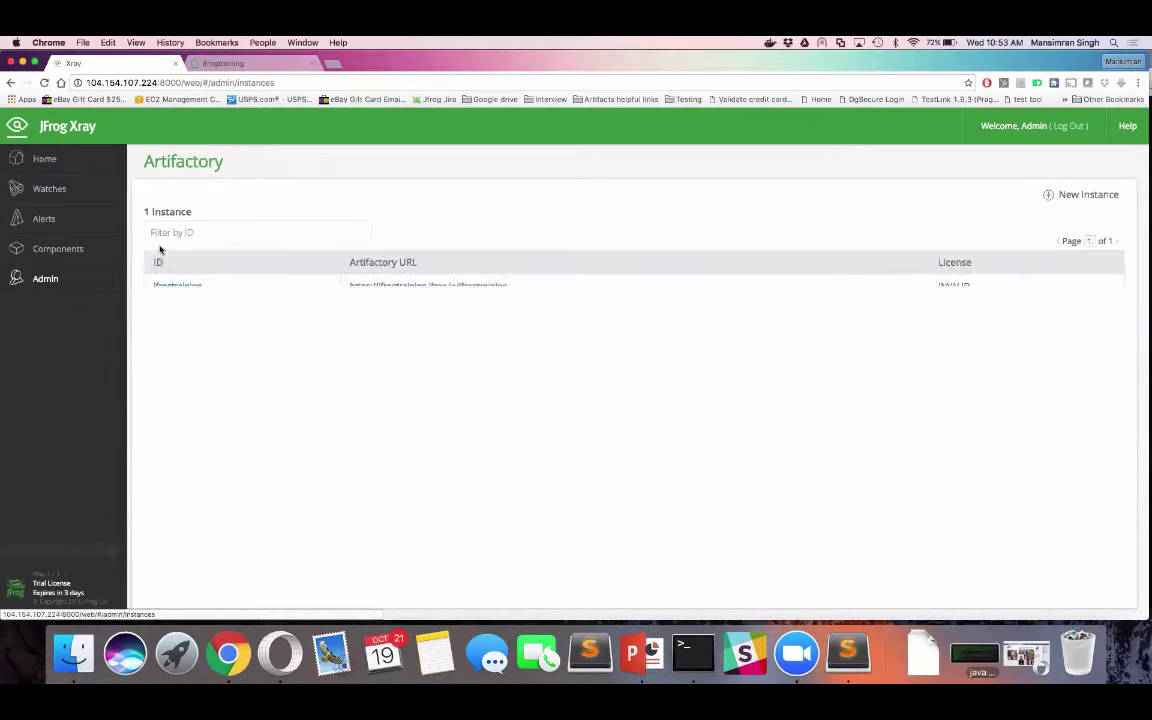
Open the jfrogtraining instance and calculate the index status of its first five repositories, docker-dev-local through libs-dev-local.
click(189, 287)
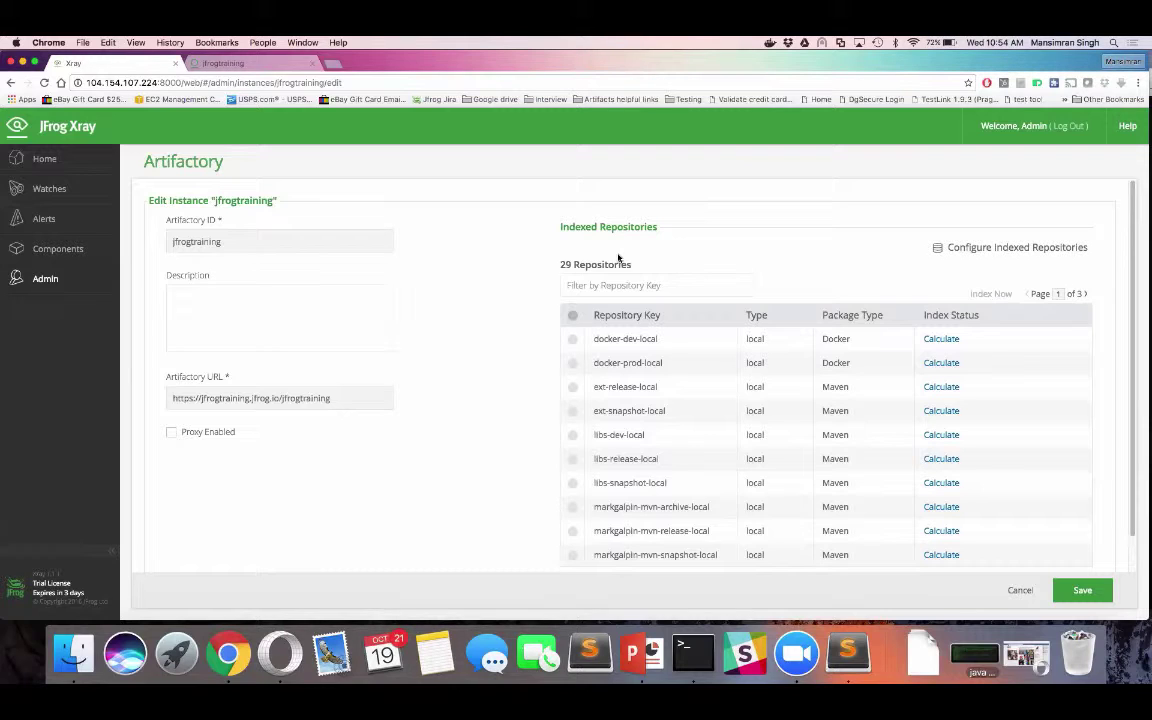
click(948, 341)
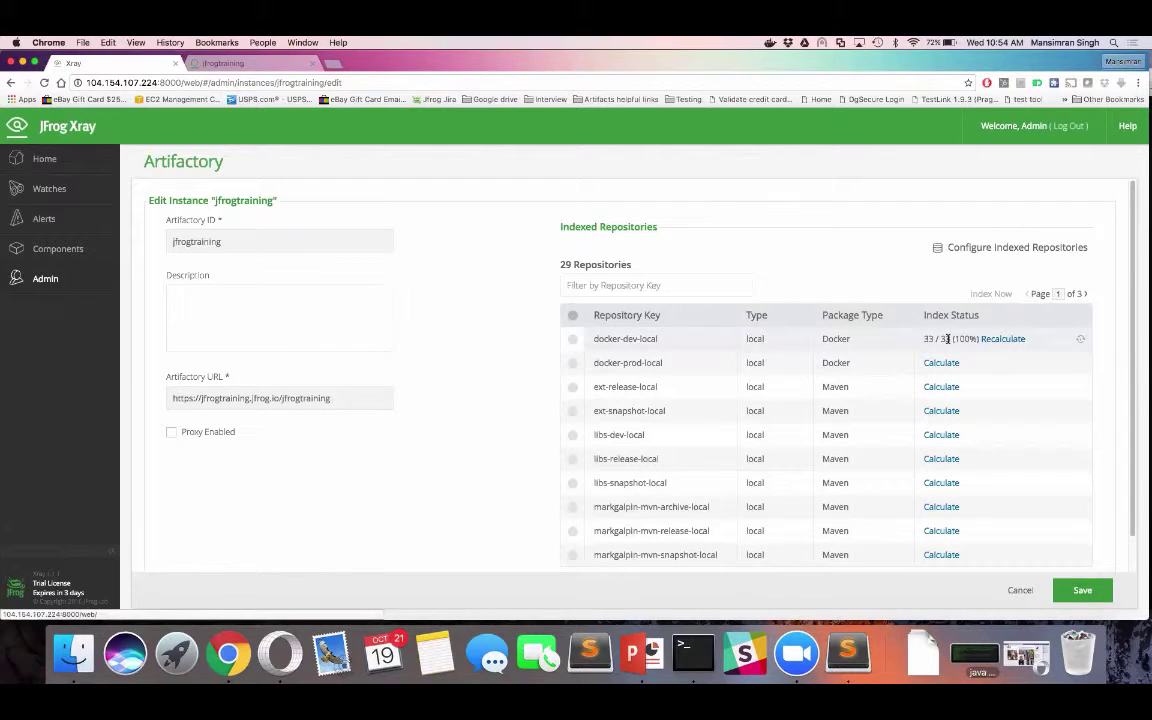
click(945, 366)
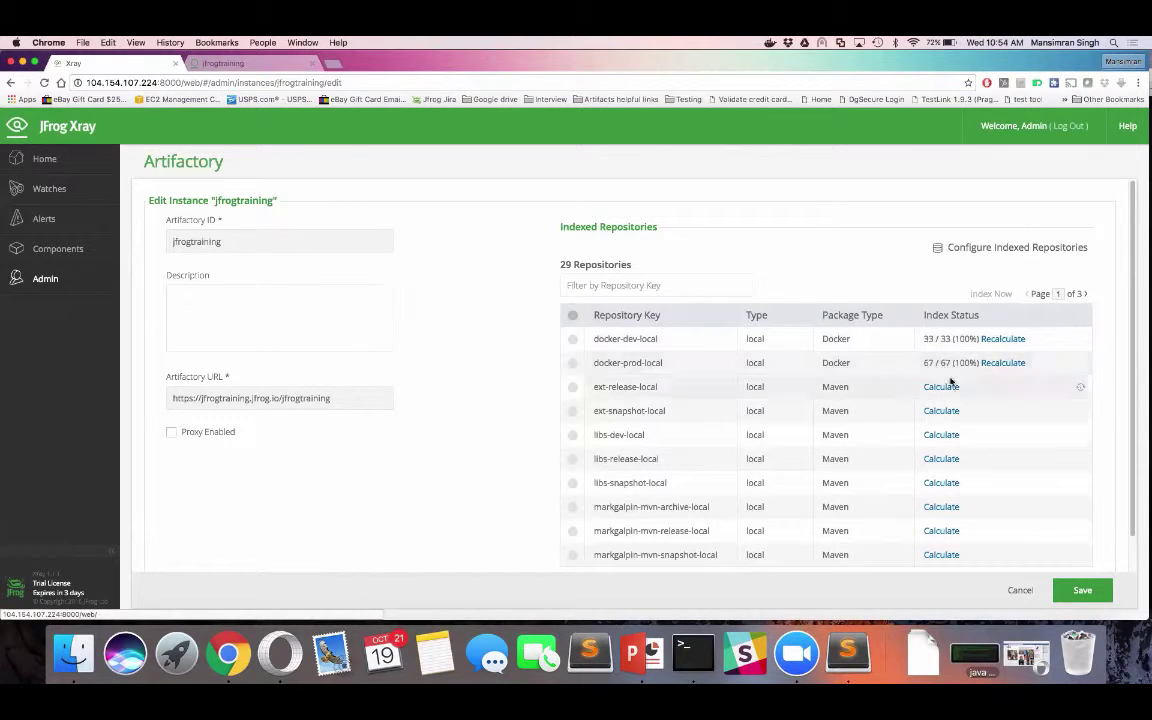
click(946, 387)
click(952, 411)
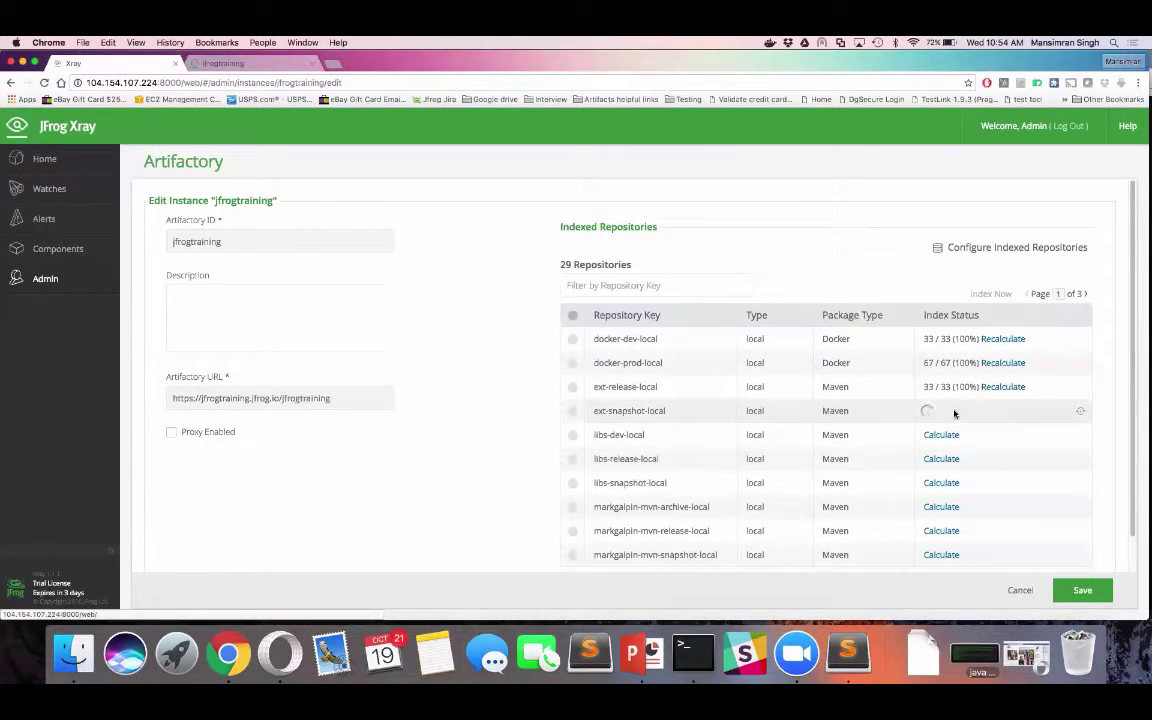
click(957, 437)
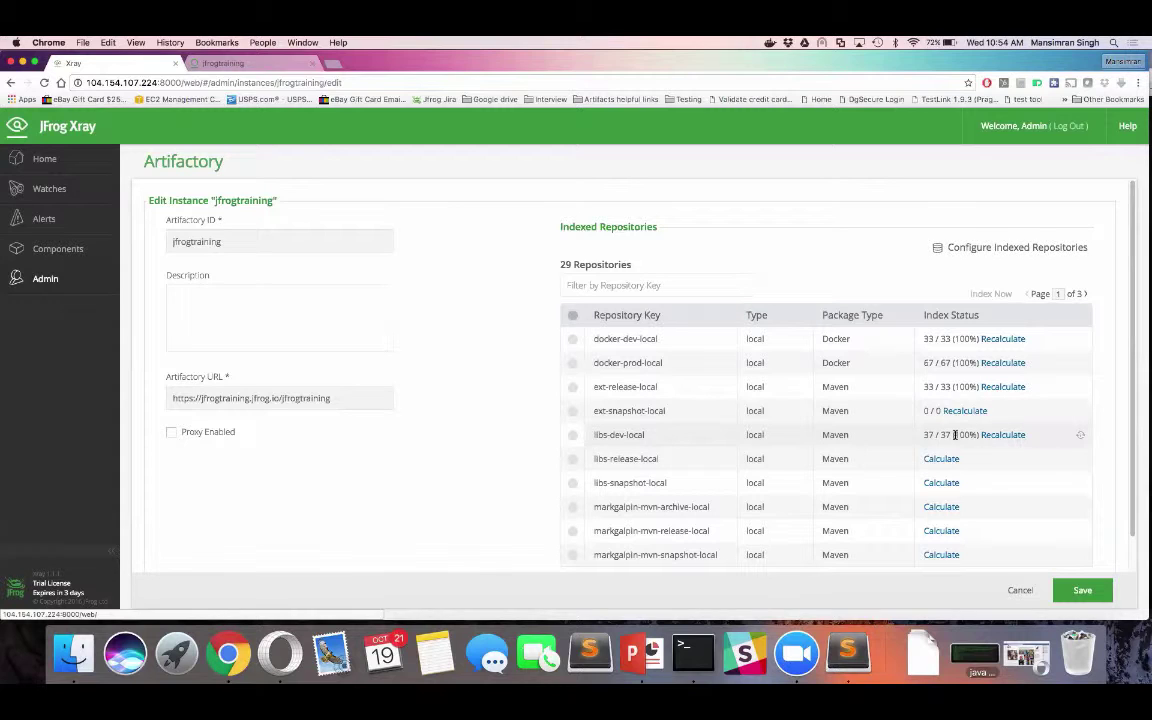
Filter the indexed repositories by "tes" and calculate the index status of testwithwar.
click(637, 286)
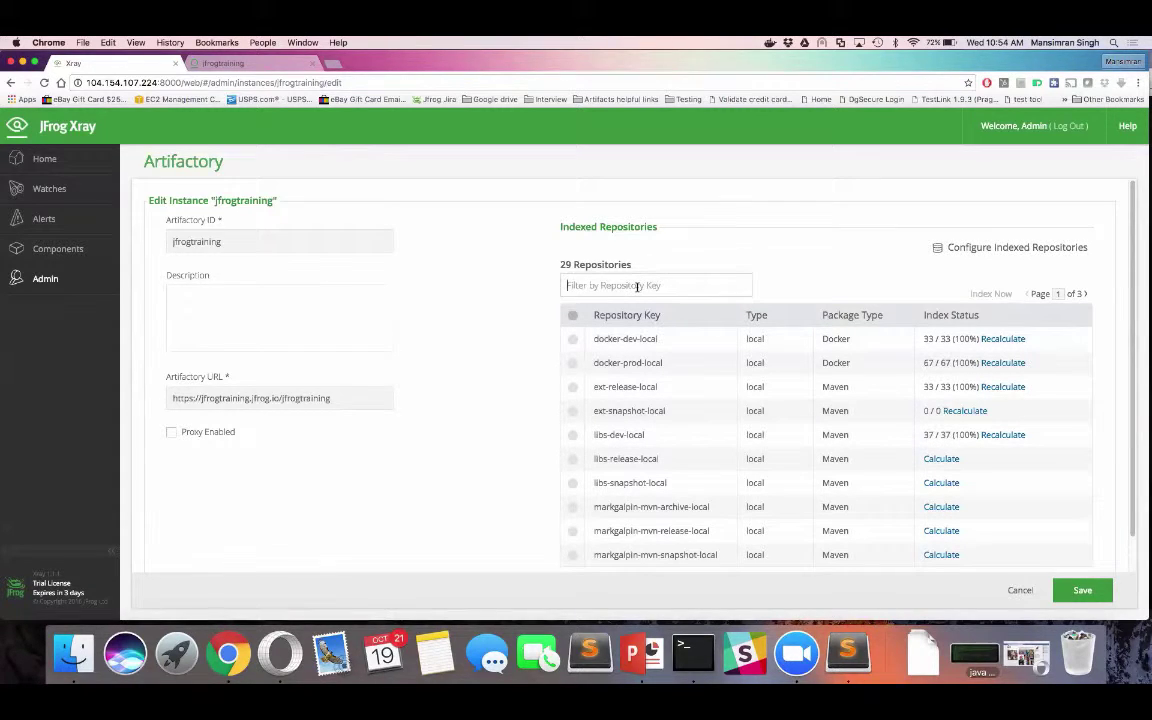
text(tes)
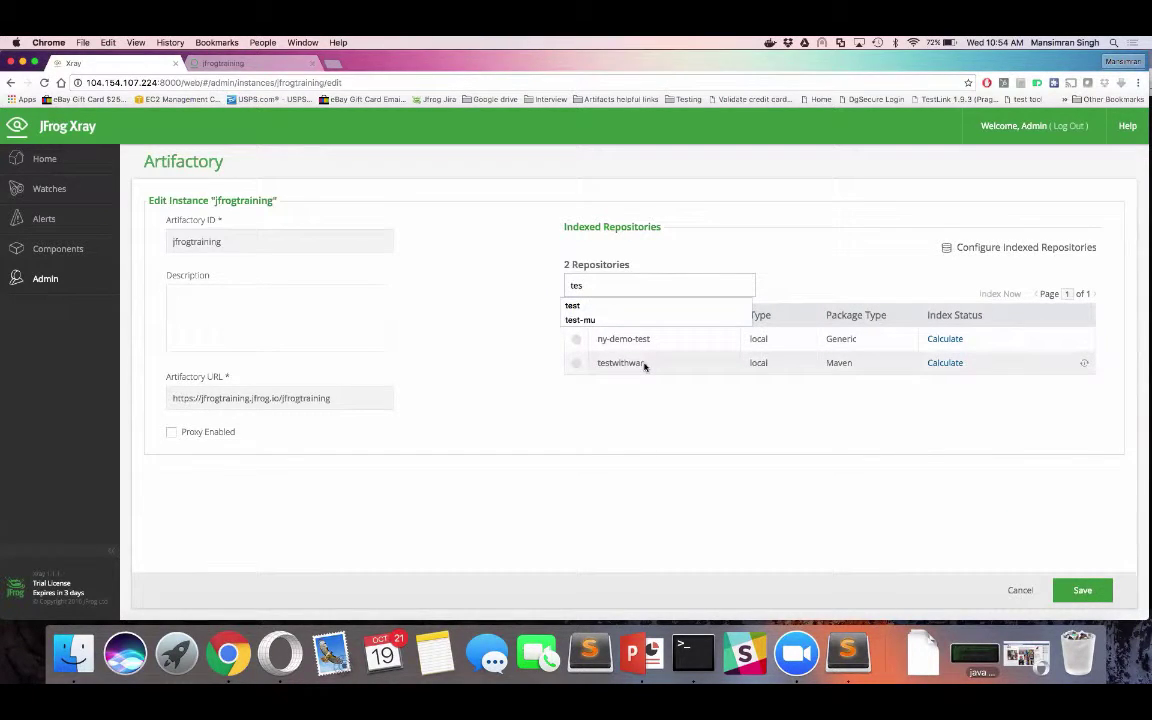
click(935, 363)
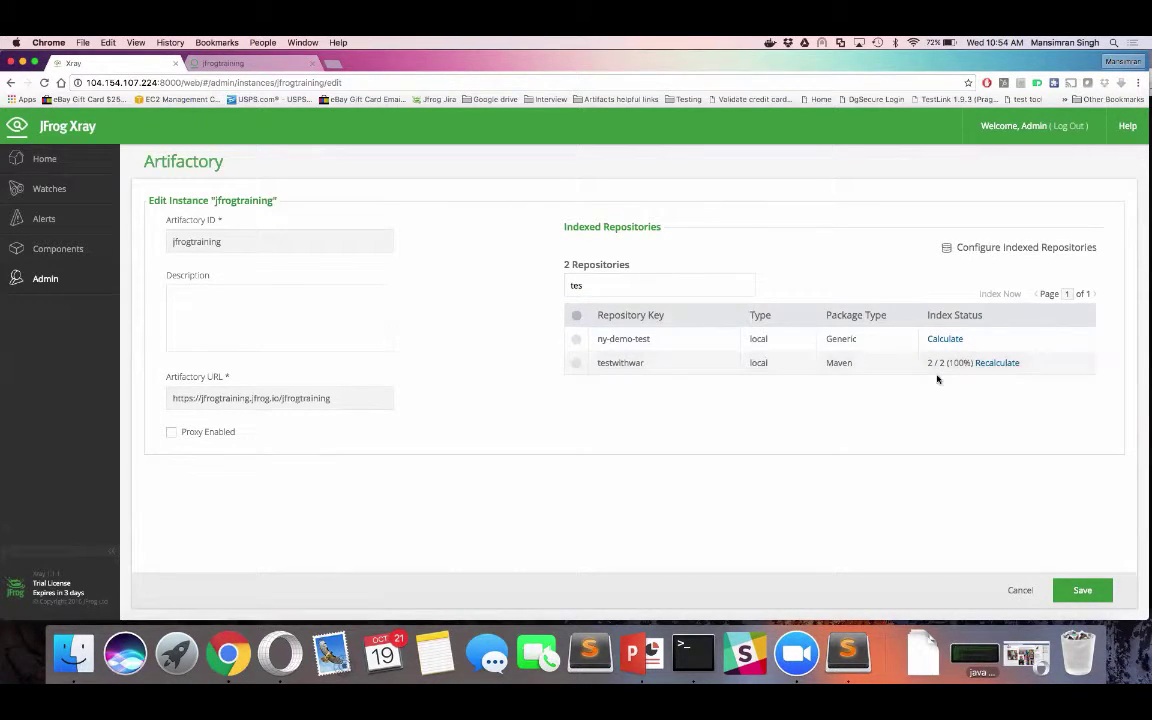
Review which repositories are available and selected for indexing, cancel without saving, and return to the home page.
click(994, 251)
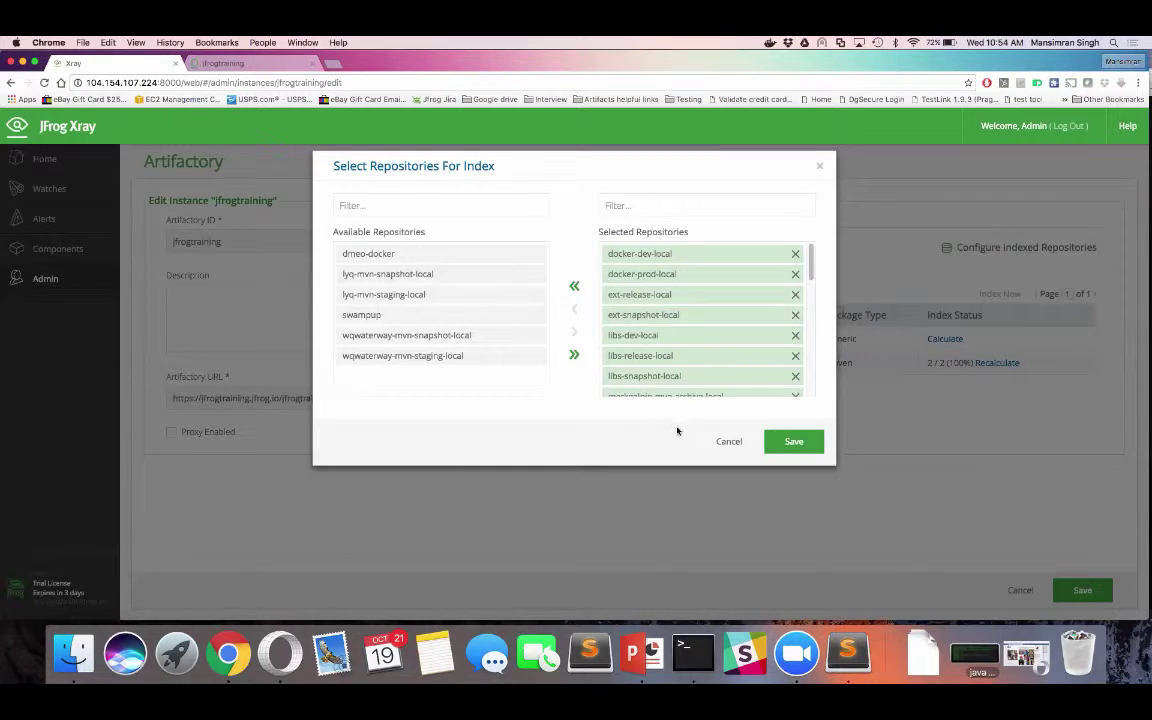
click(728, 441)
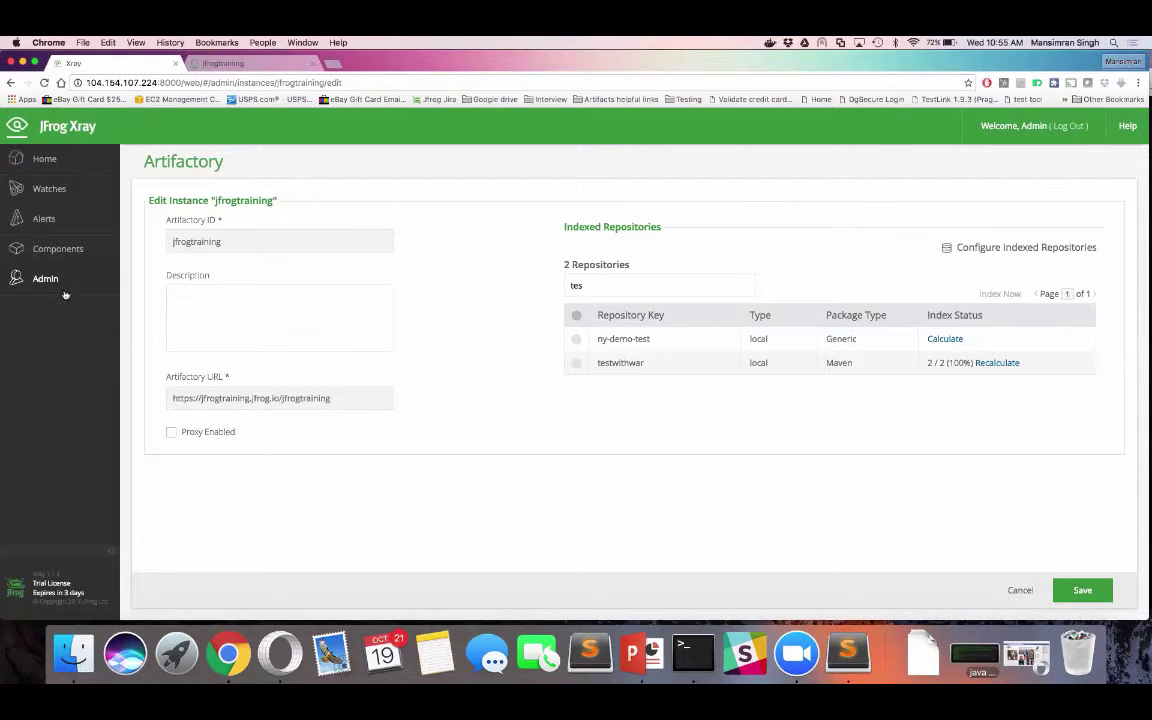
click(45, 160)
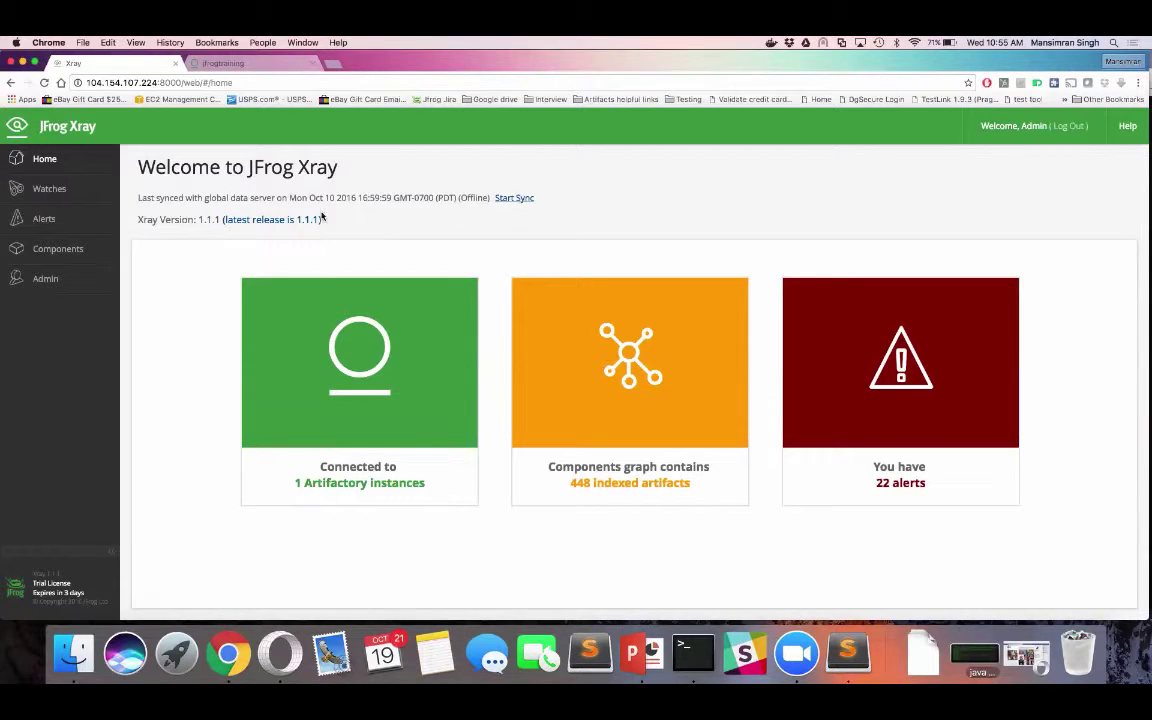
Open the Database Sync settings and generate the download command for an offline update.
mouse_move(57, 278)
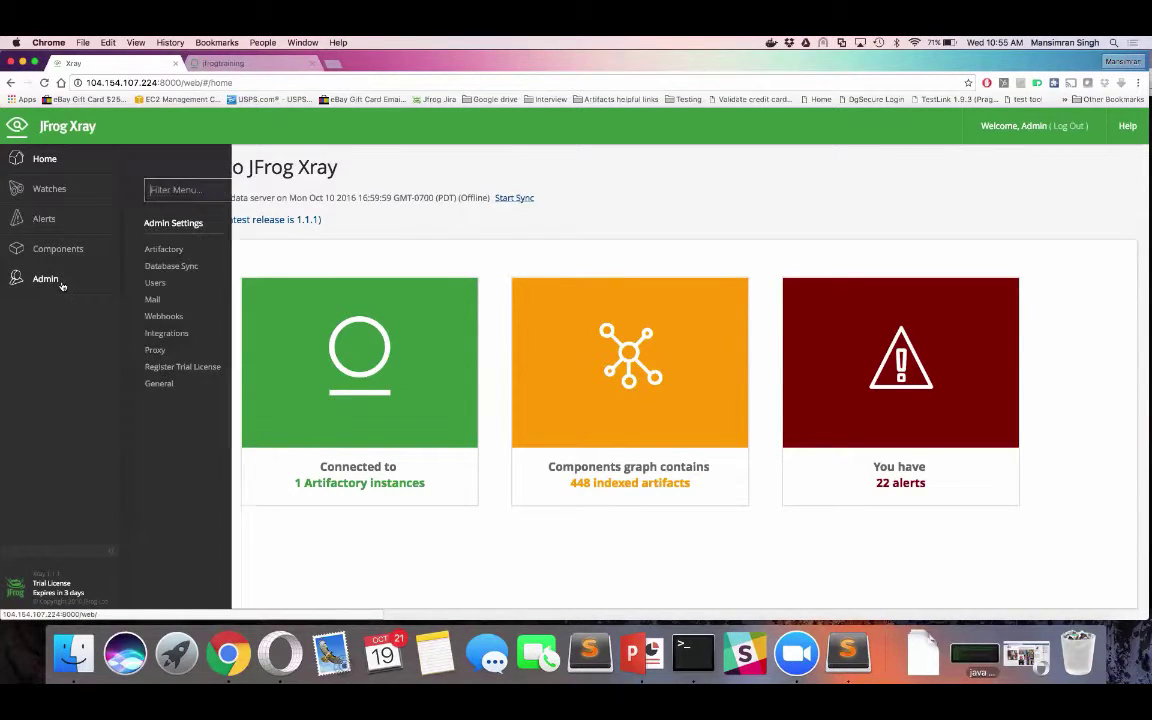
click(170, 265)
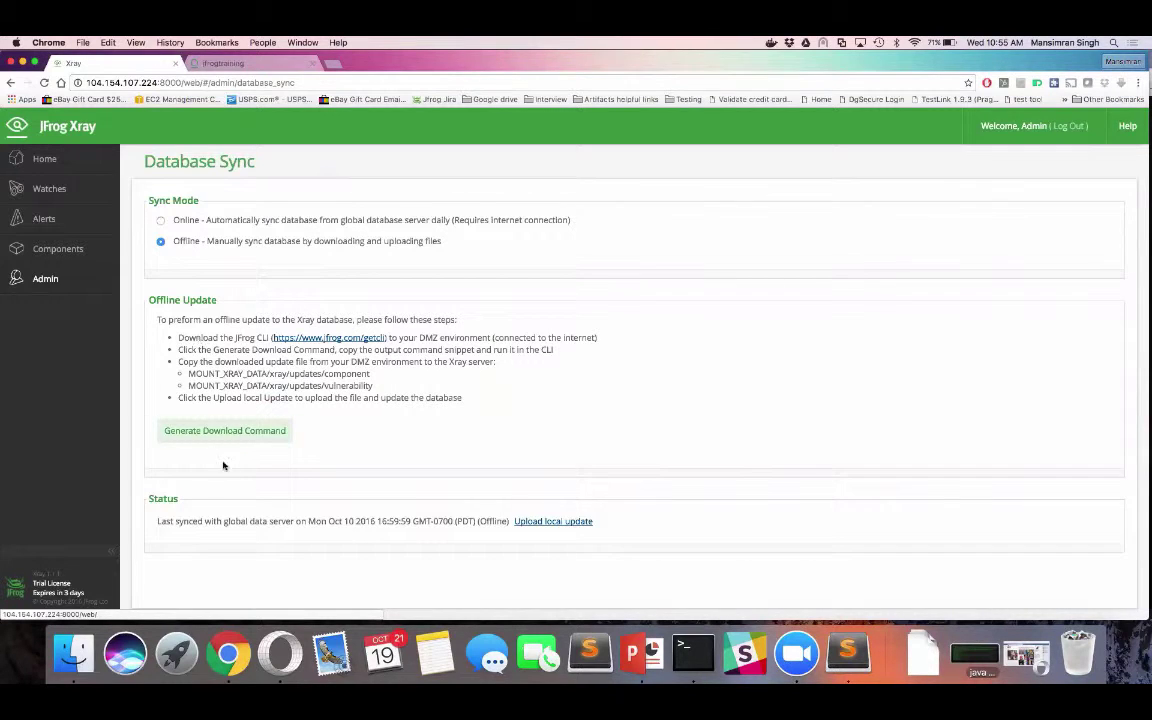
click(204, 430)
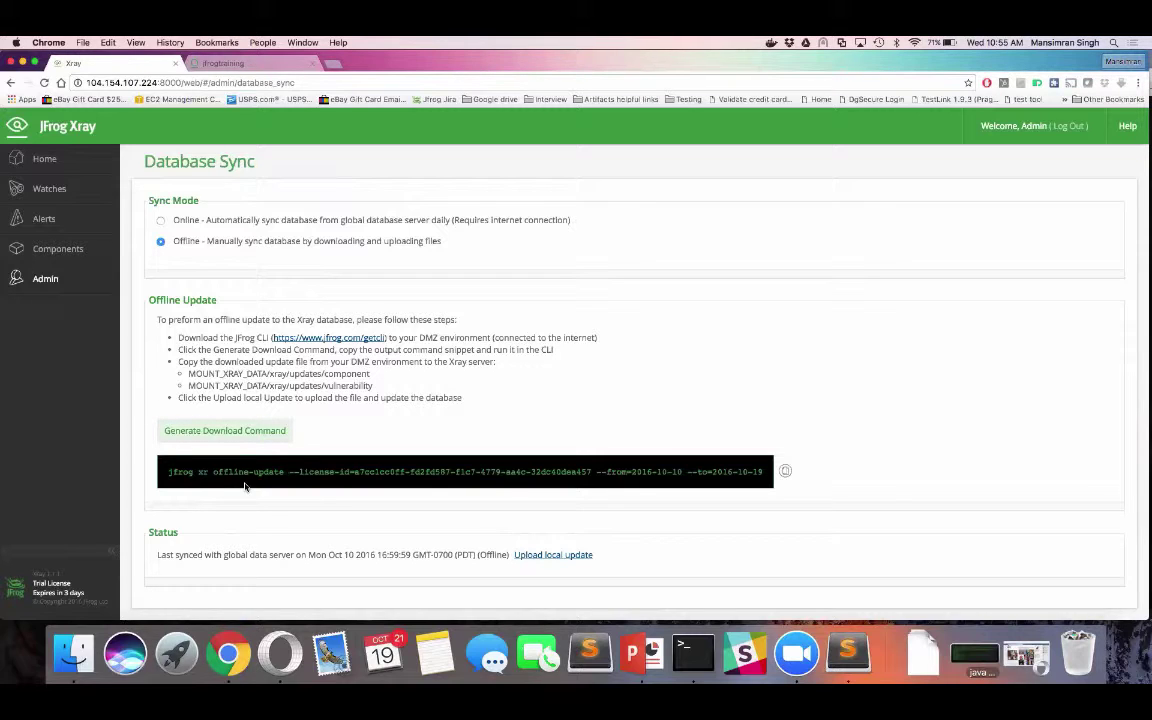
View the BlacklistMIT watch and the blank form for a new watch, and return to the list of watches.
click(50, 189)
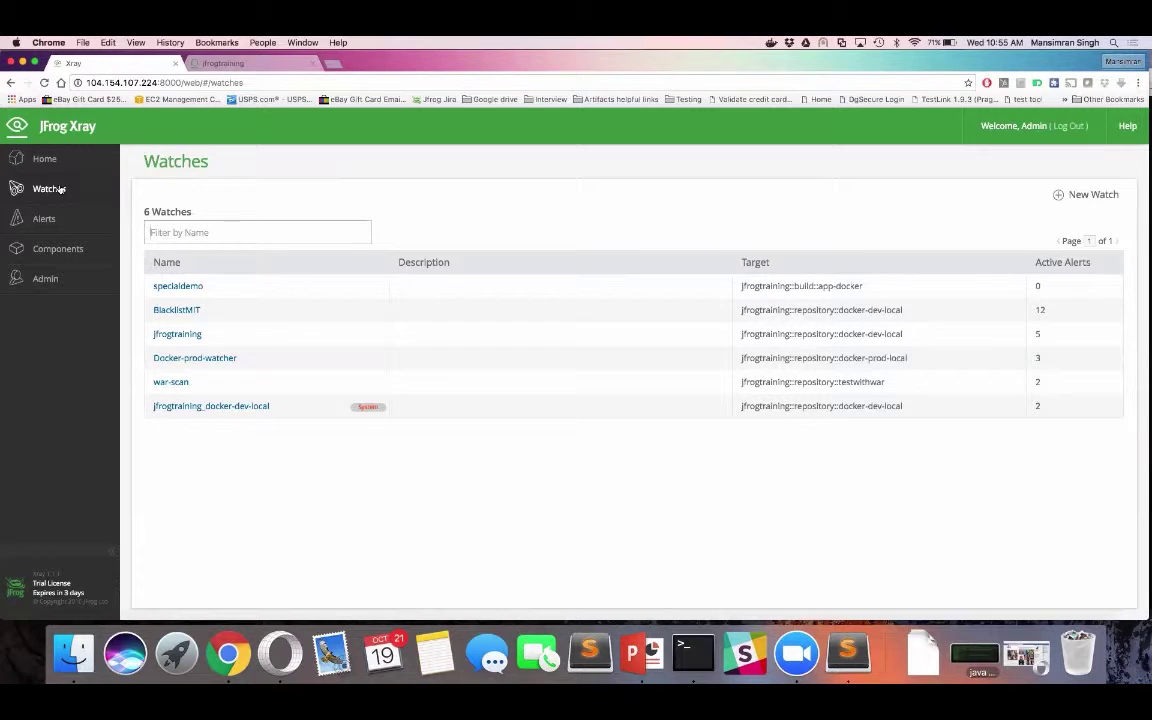
click(186, 310)
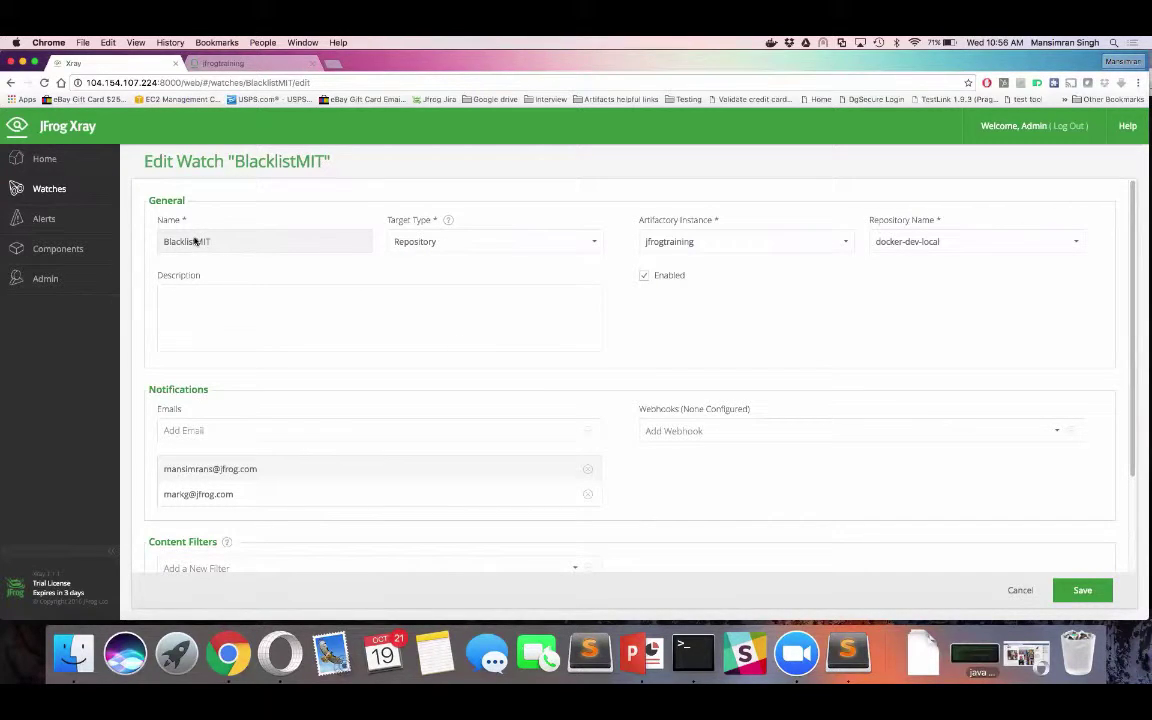
click(50, 188)
click(1068, 197)
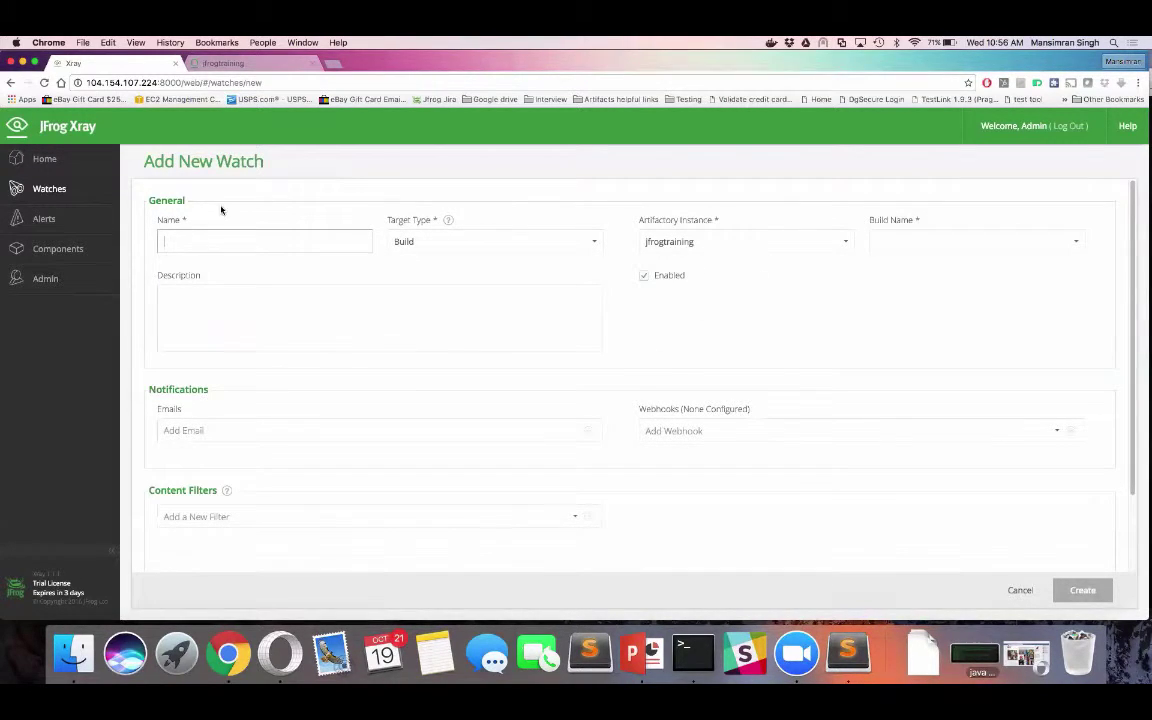
click(40, 190)
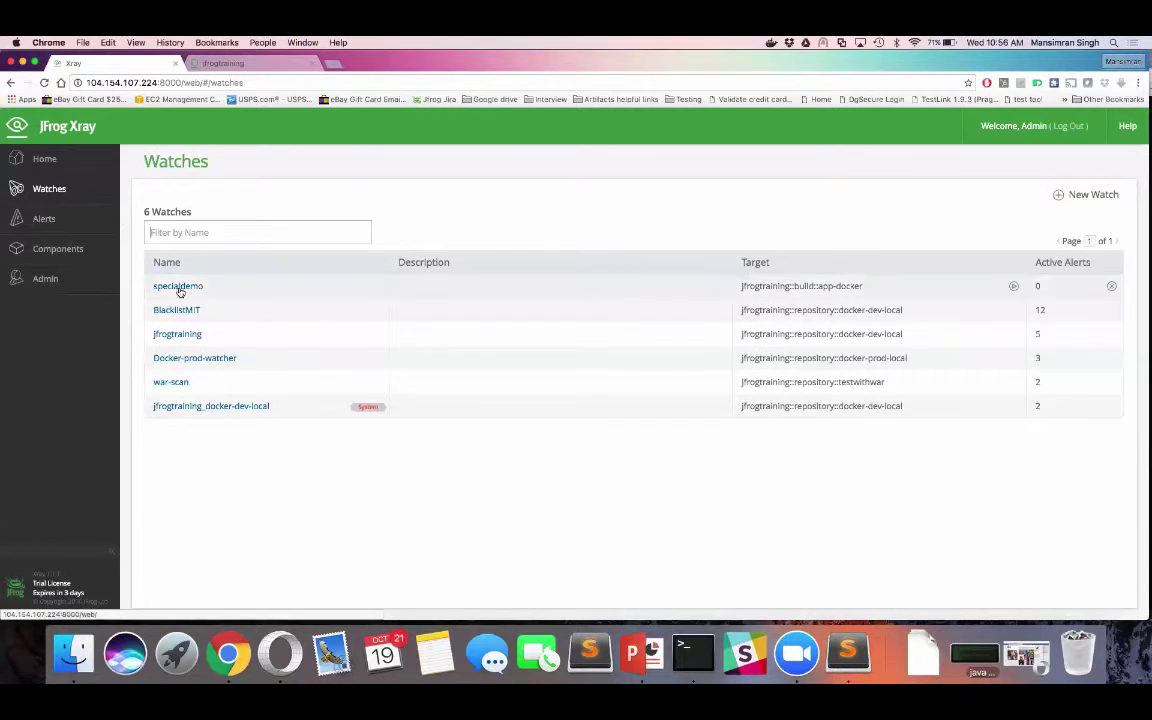
Open the BlacklistMIT watch and set its target type to Repository, its Artifactory instance to jfrogtraining and its repository to docker-dev-local.
click(184, 310)
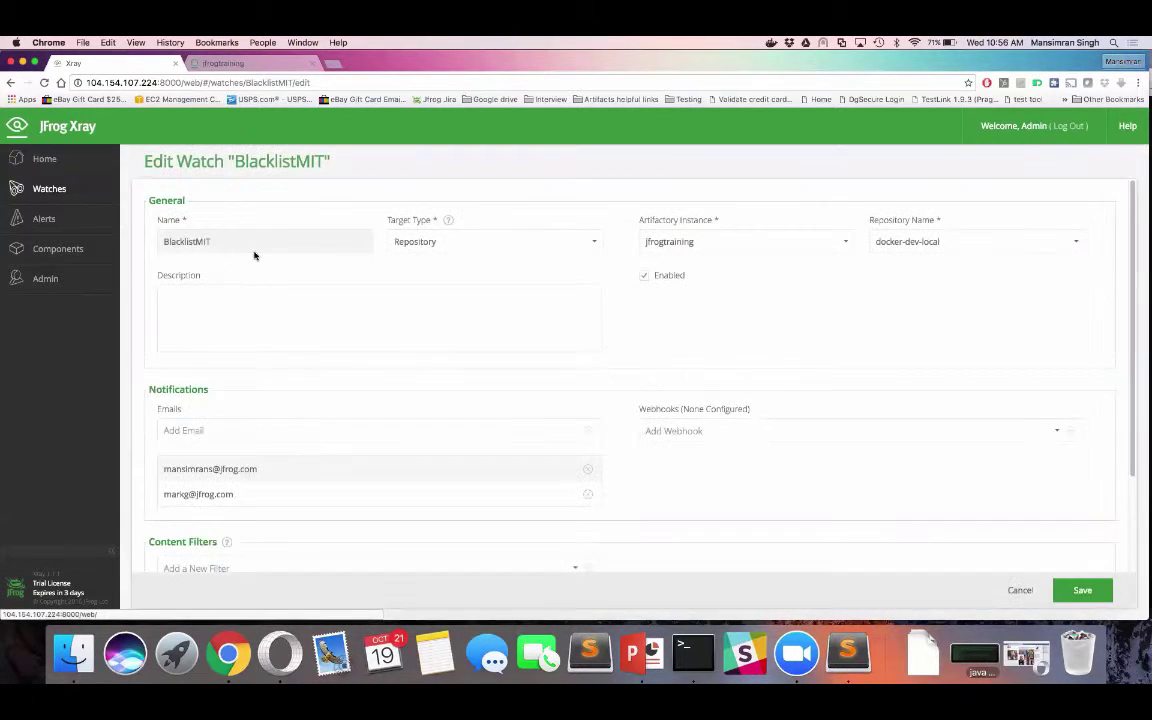
click(415, 246)
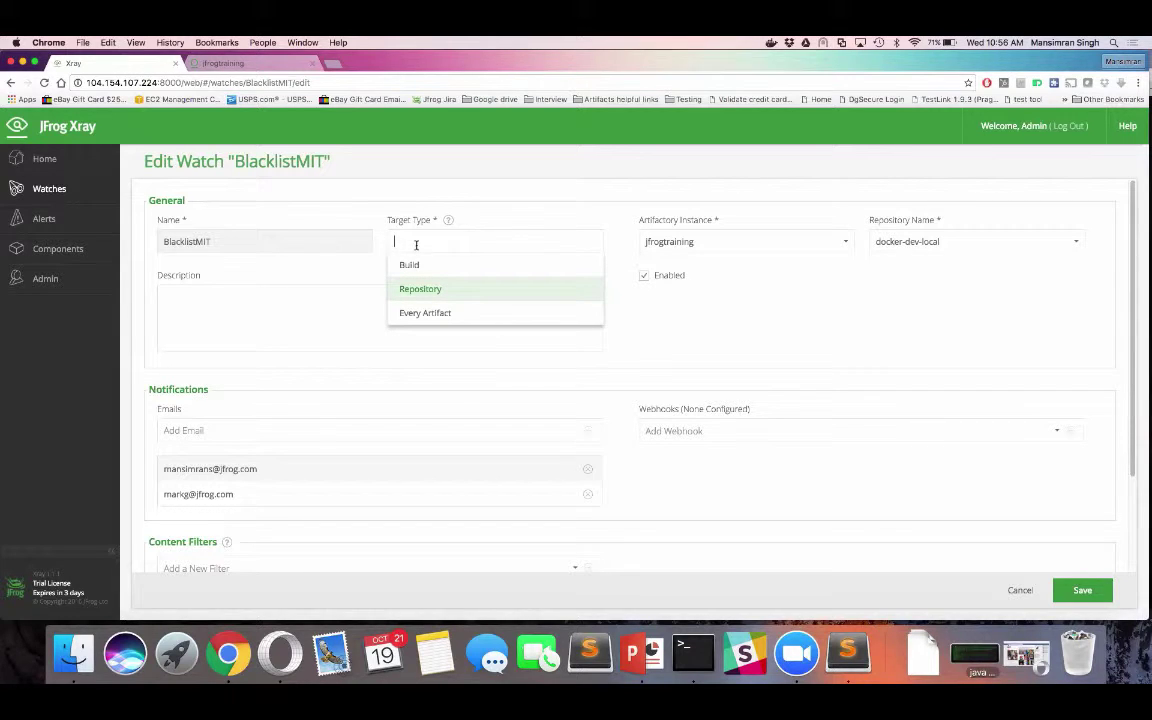
click(500, 298)
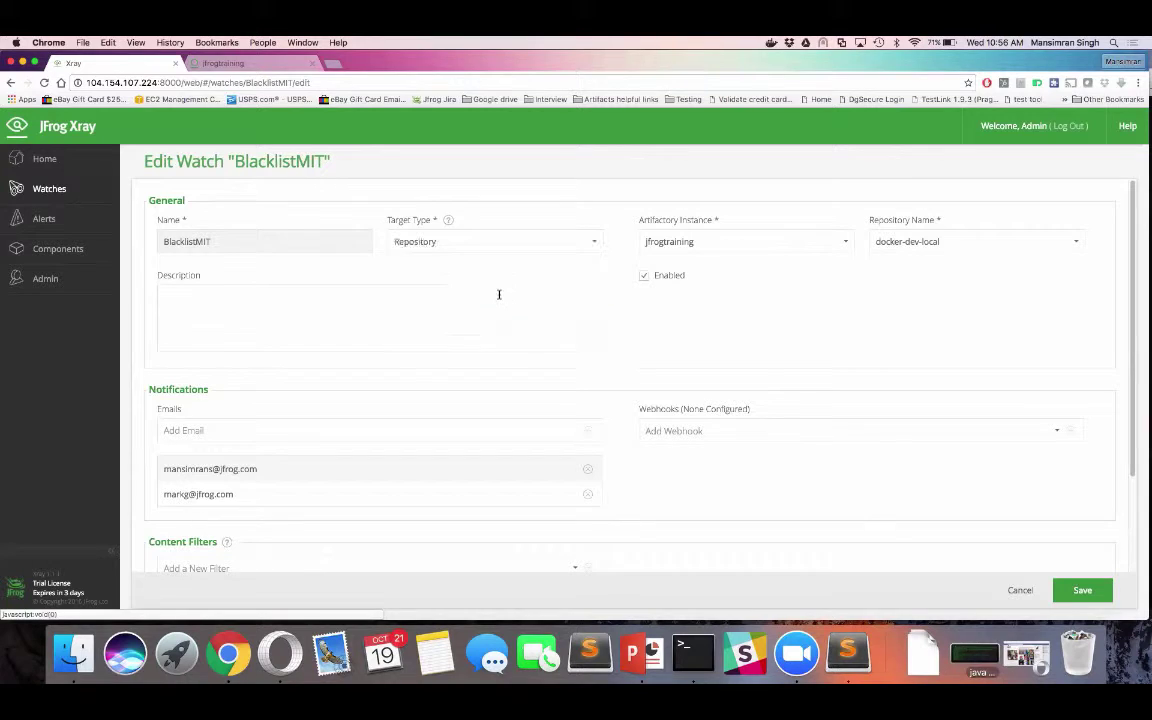
click(687, 241)
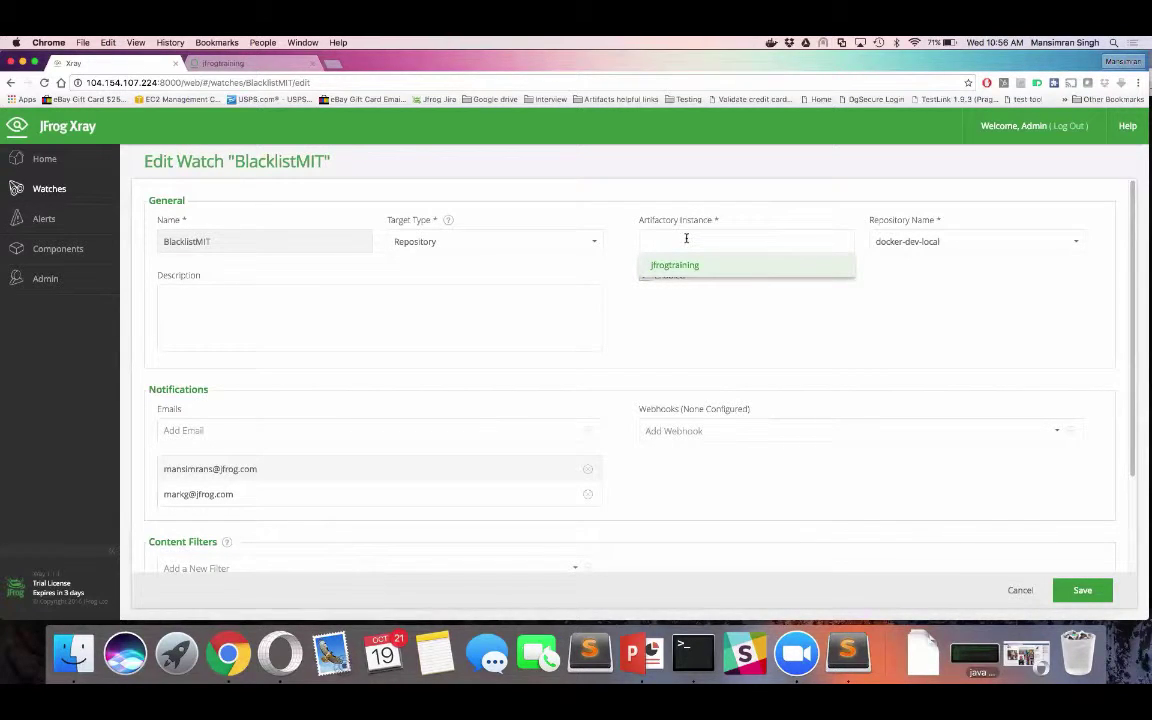
click(700, 265)
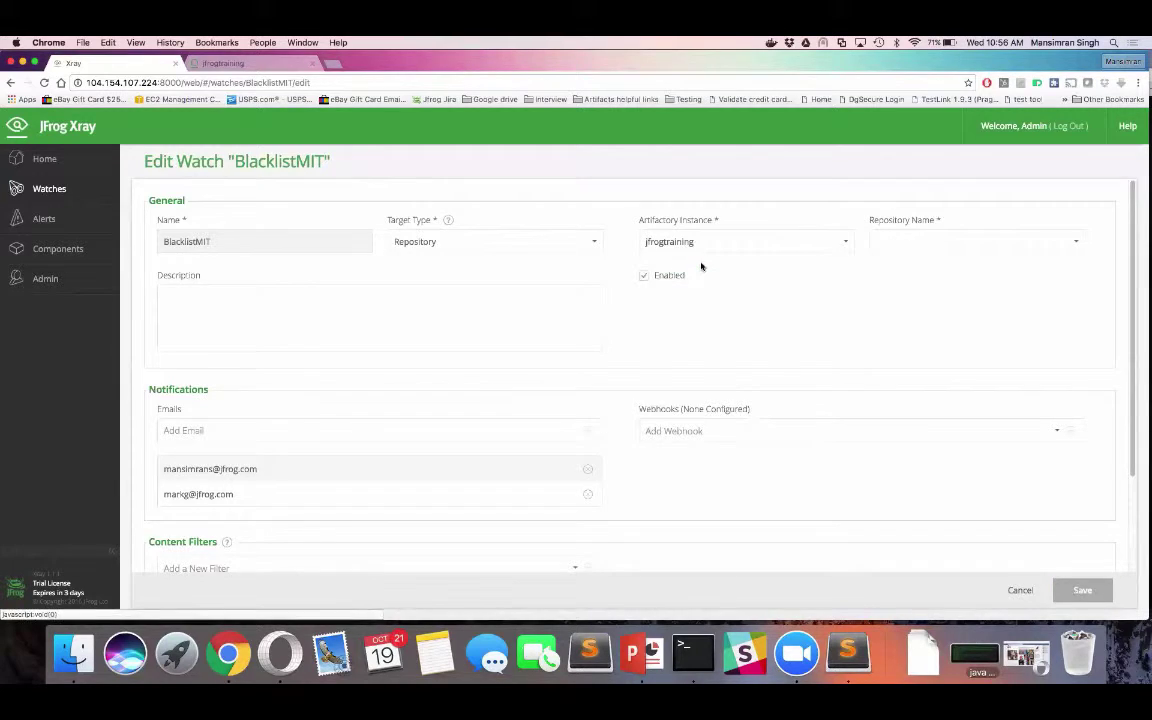
click(905, 243)
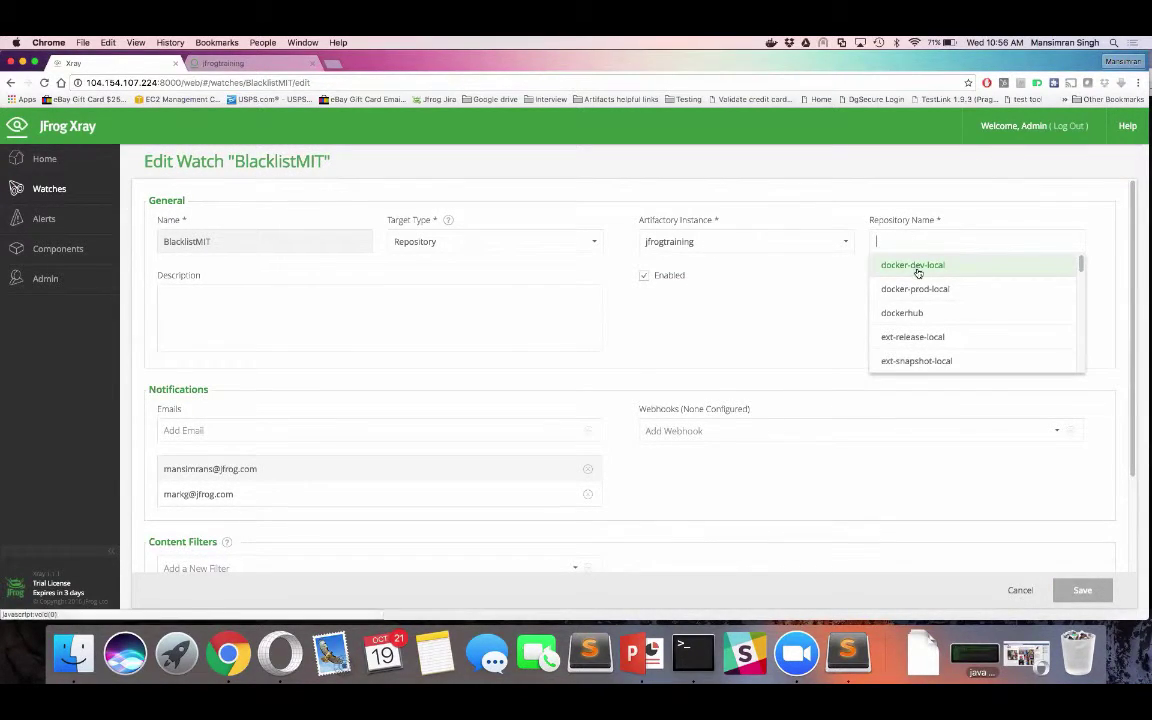
click(882, 267)
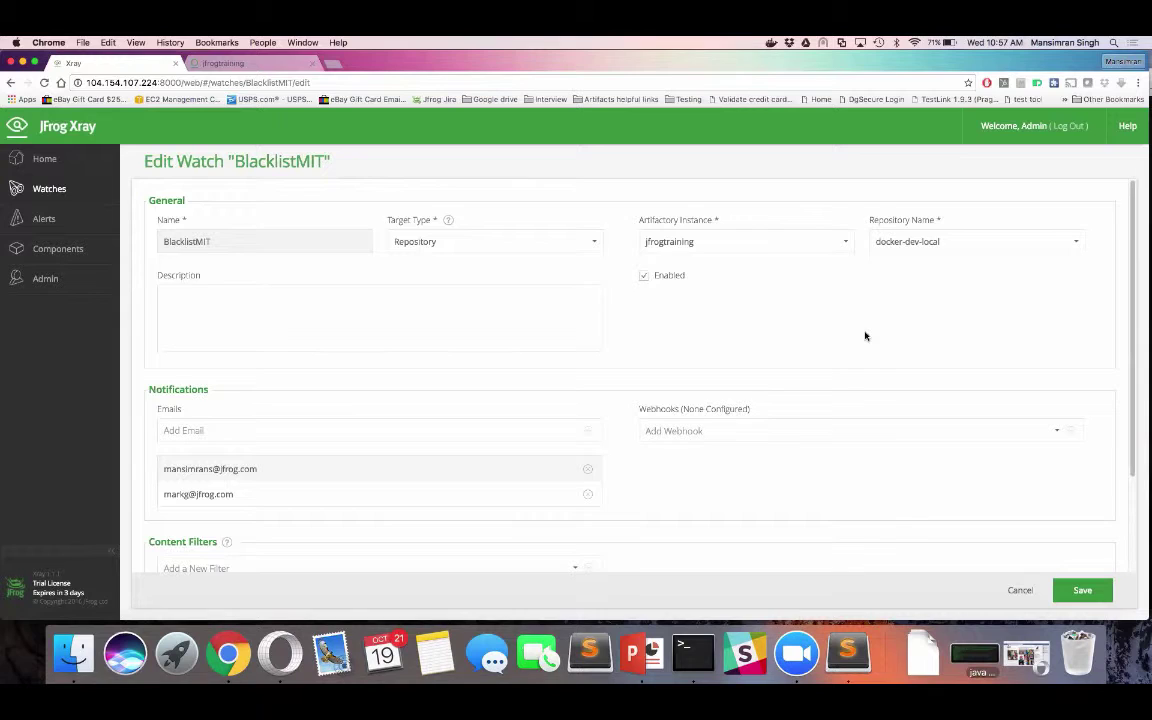
Remove the second notification email from the BlacklistMIT watch and add a Property content filter.
scroll(865, 336, down, 3)
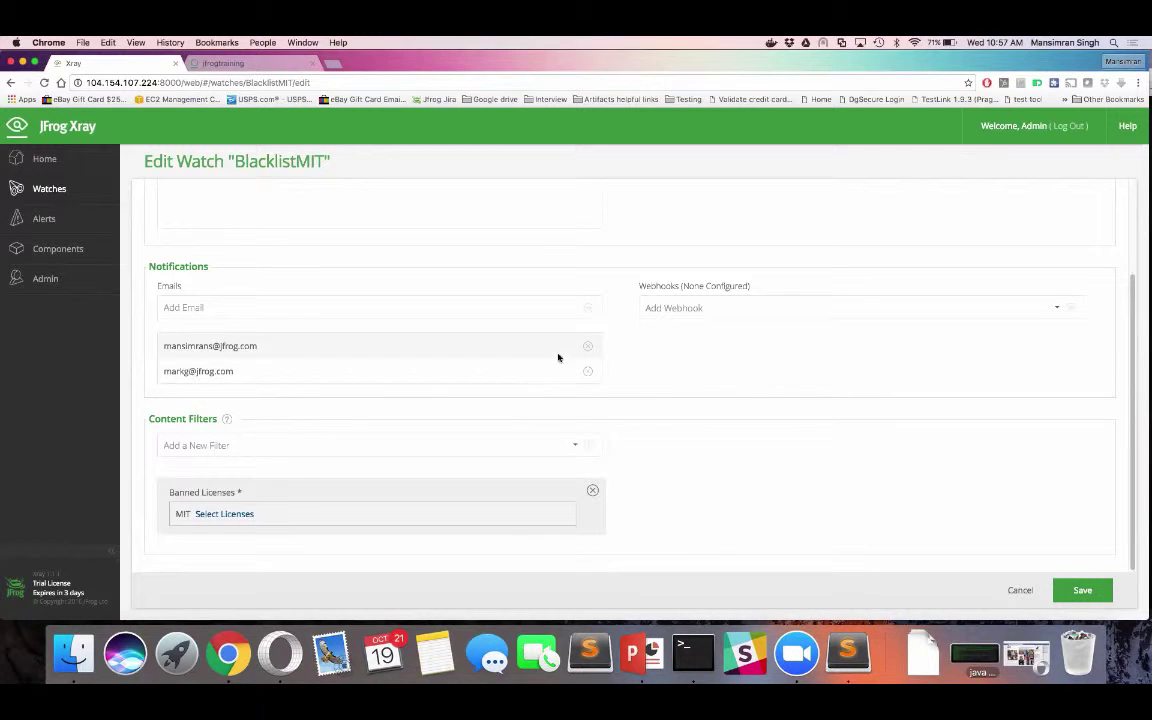
click(588, 371)
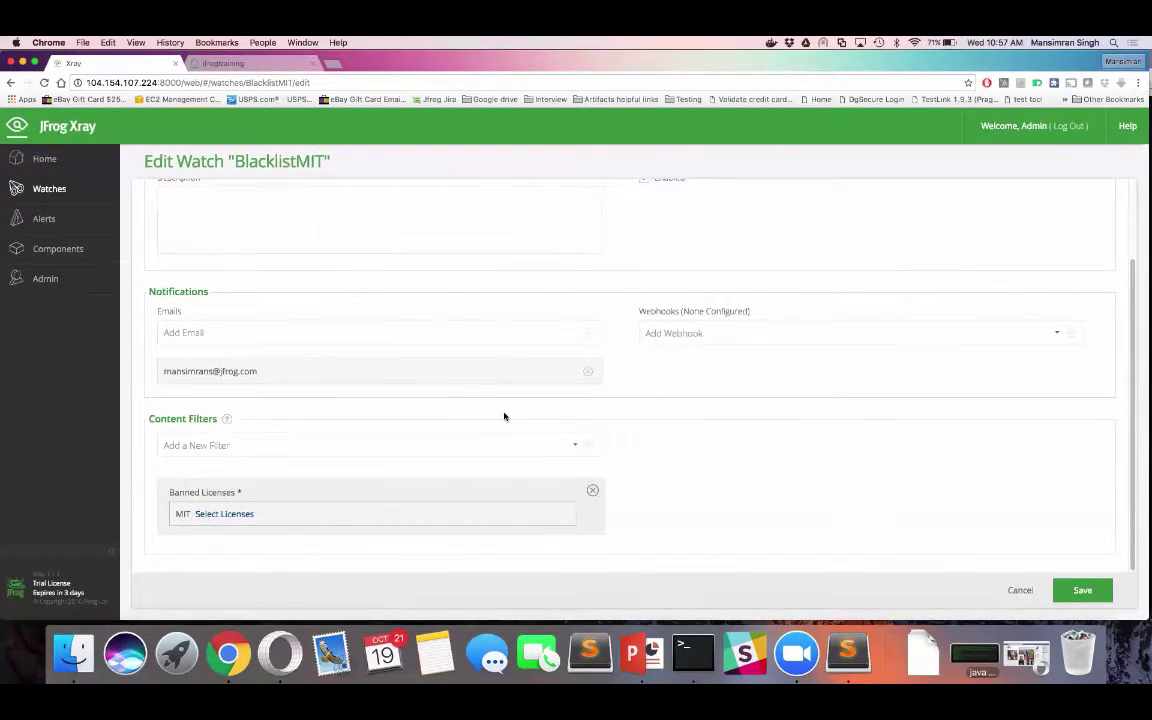
click(475, 441)
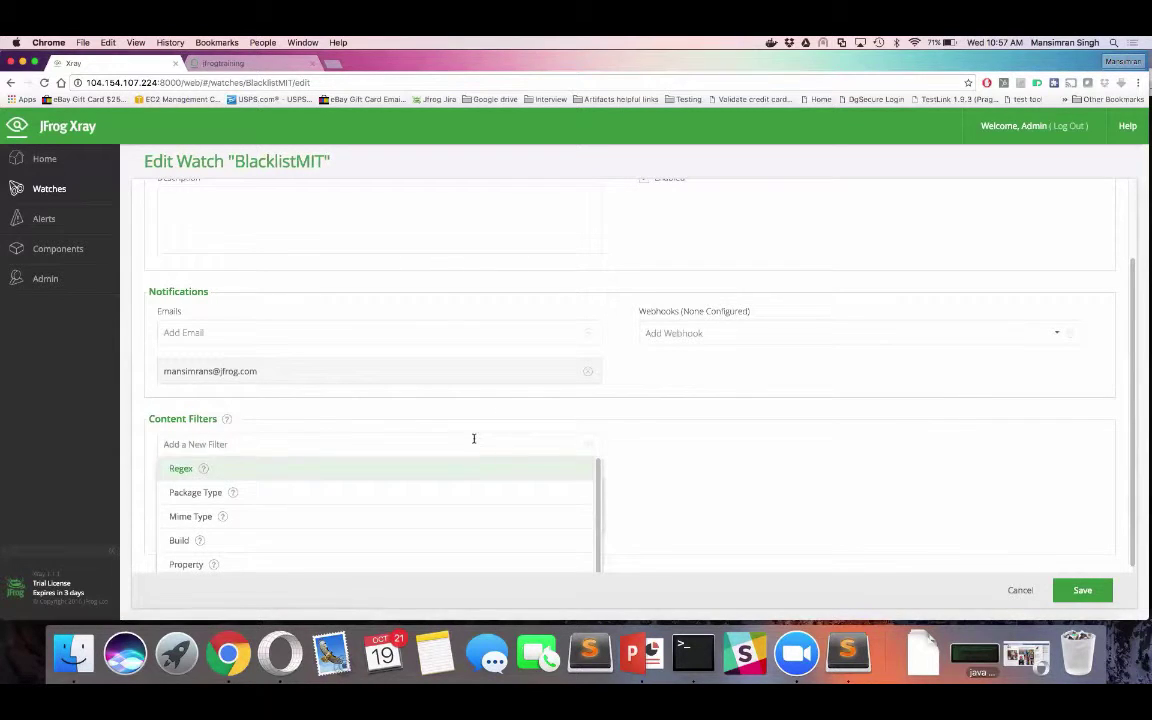
scroll(480, 470, down, 1)
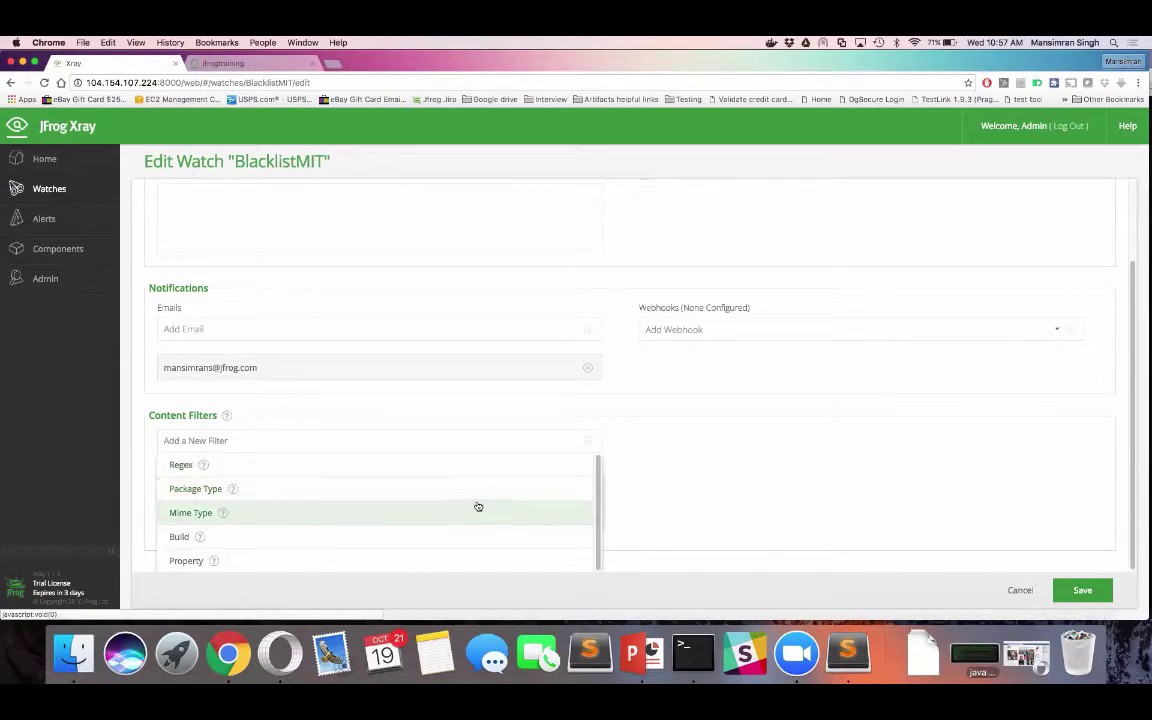
click(480, 565)
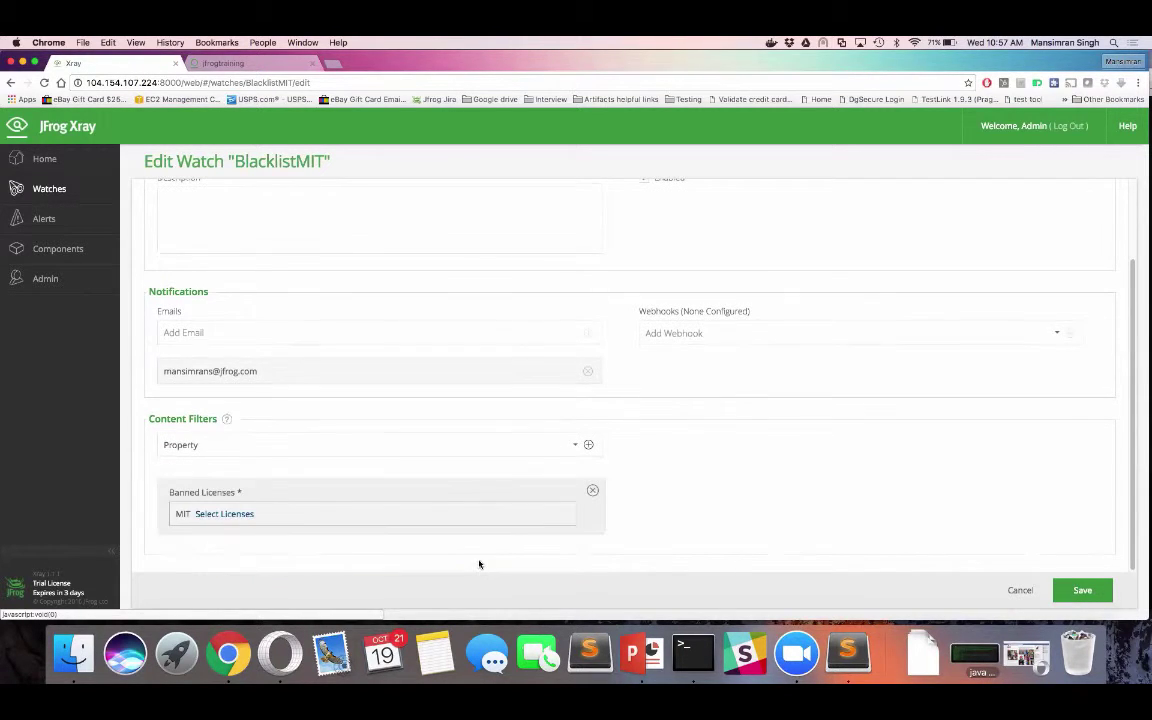
click(589, 447)
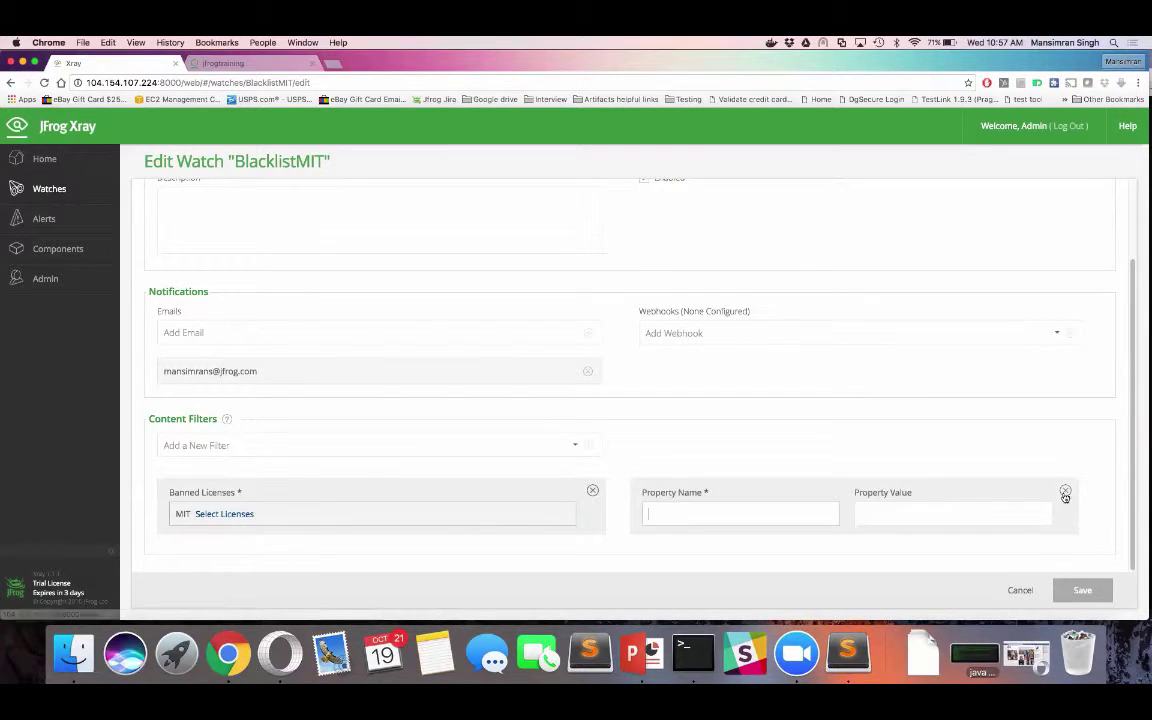
Remove the Property and Banned Licenses content filters from the BlacklistMIT watch and add a fresh Banned Licenses filter.
click(1065, 491)
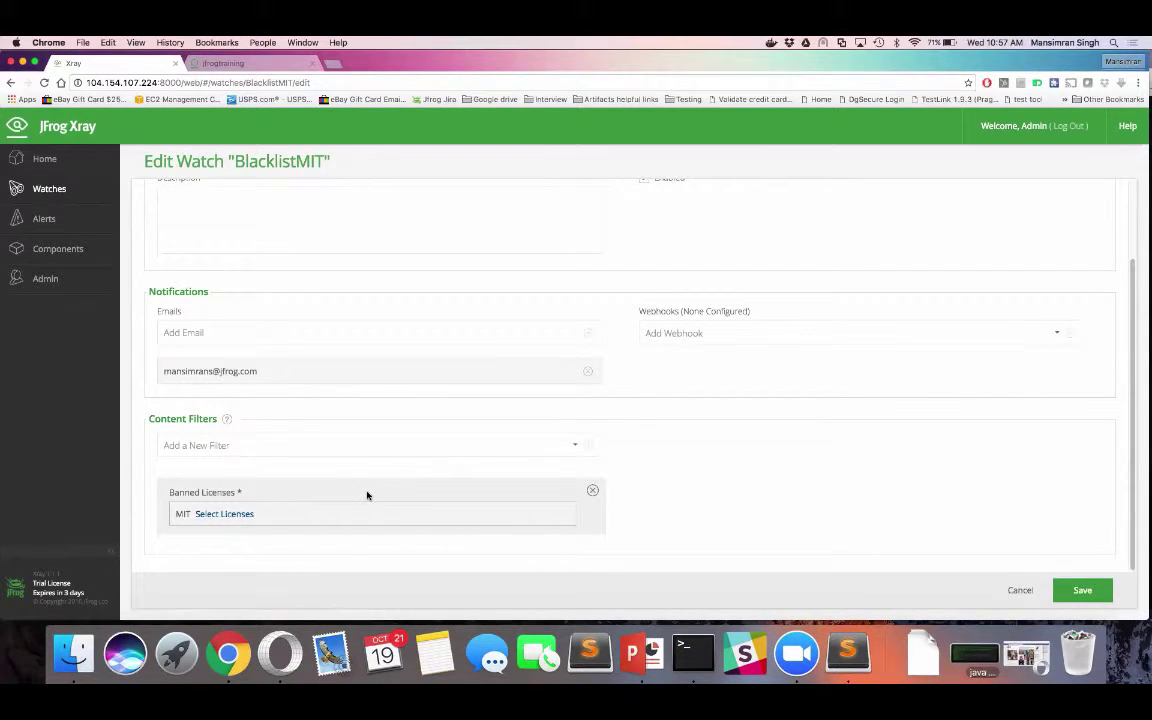
click(593, 491)
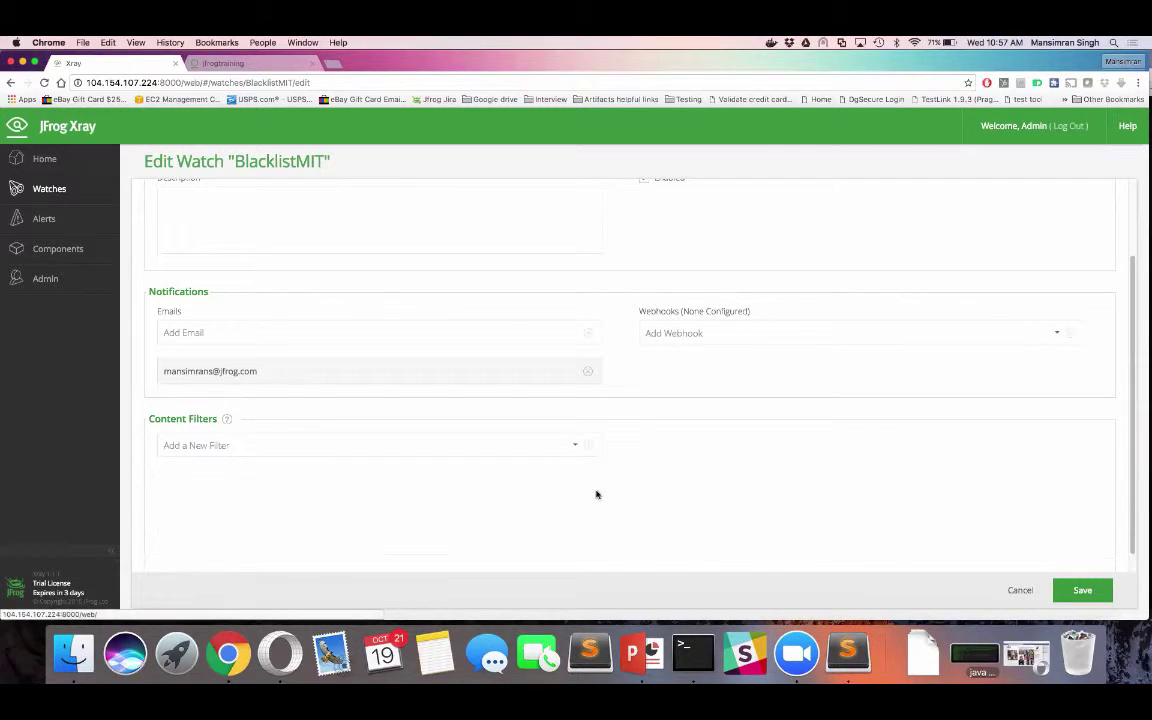
click(556, 444)
scroll(498, 543, down, 1)
scroll(498, 543, down, 2)
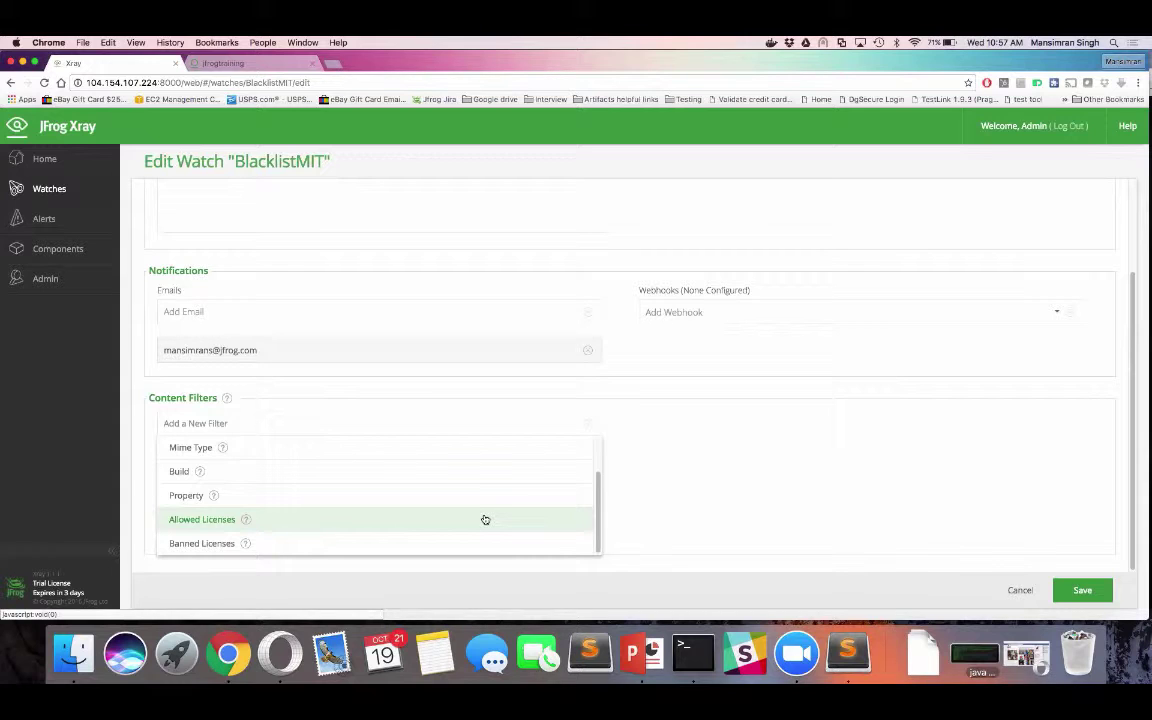
click(486, 543)
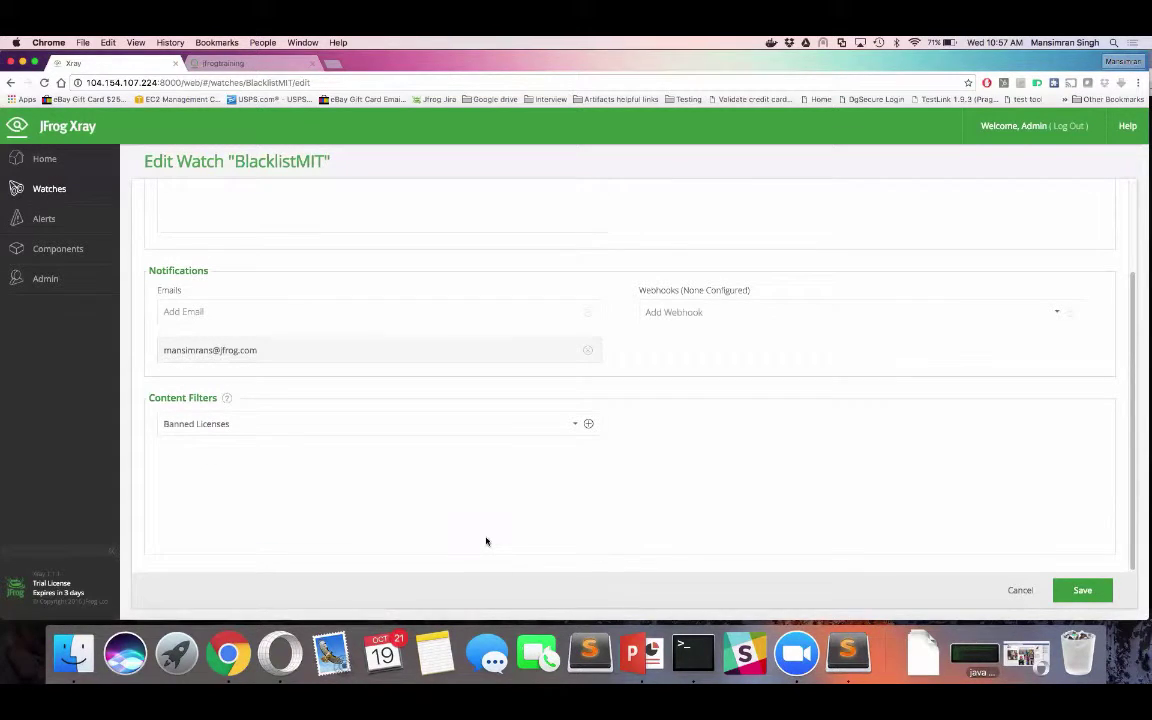
click(588, 423)
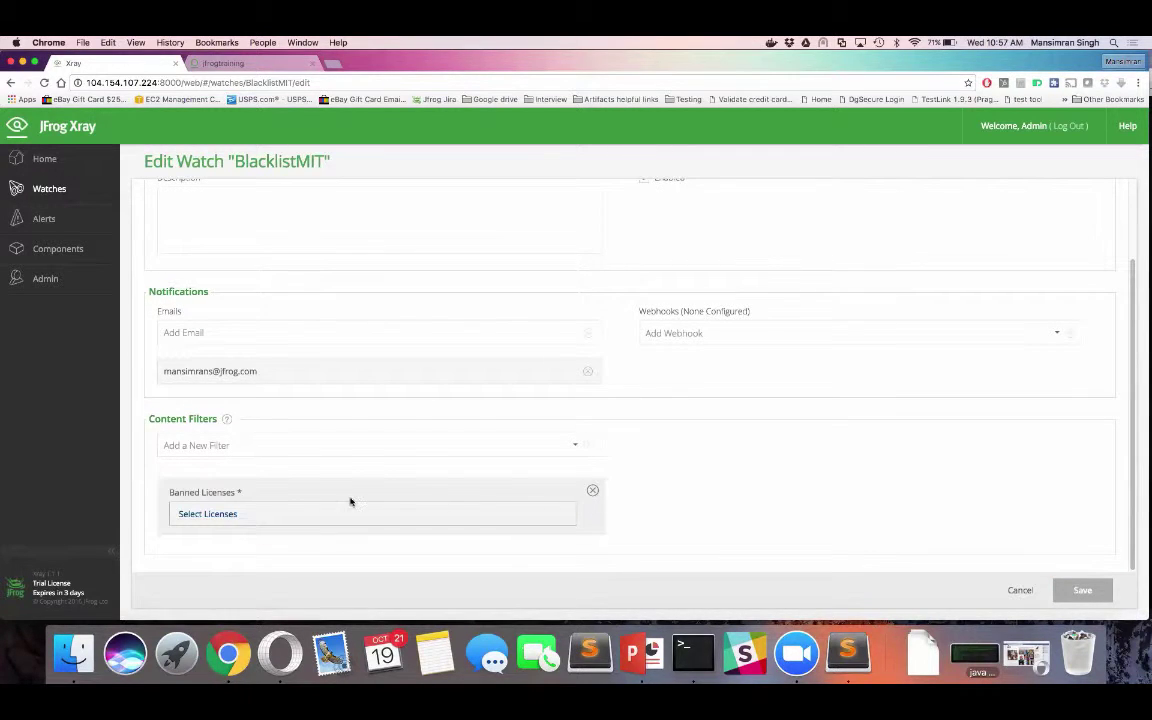
Choose MIT as the banned license in the new filter and save the BlacklistMIT watch.
click(228, 517)
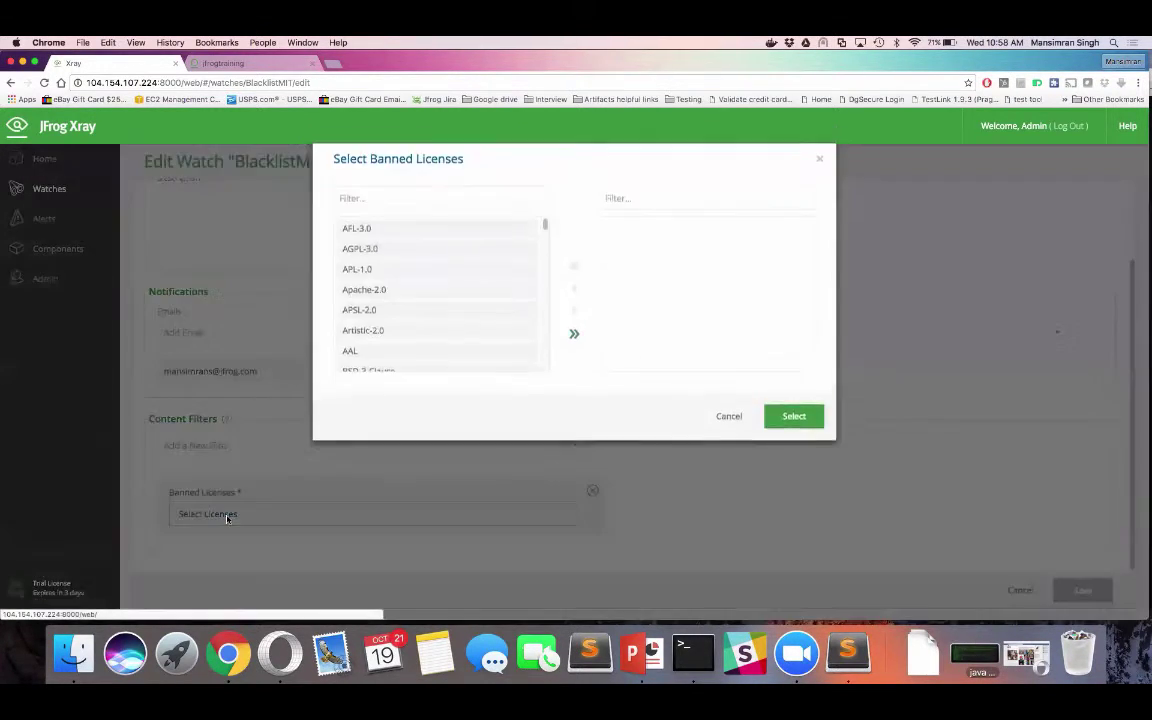
click(362, 206)
text(MIT)
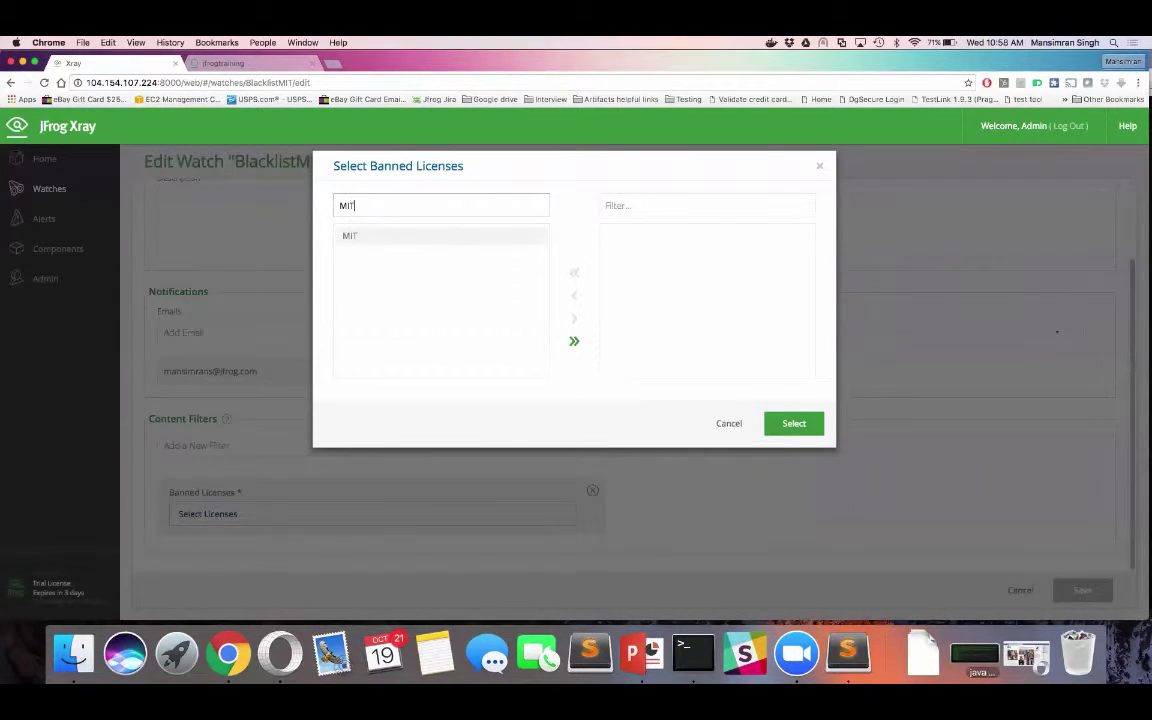
double_click(362, 236)
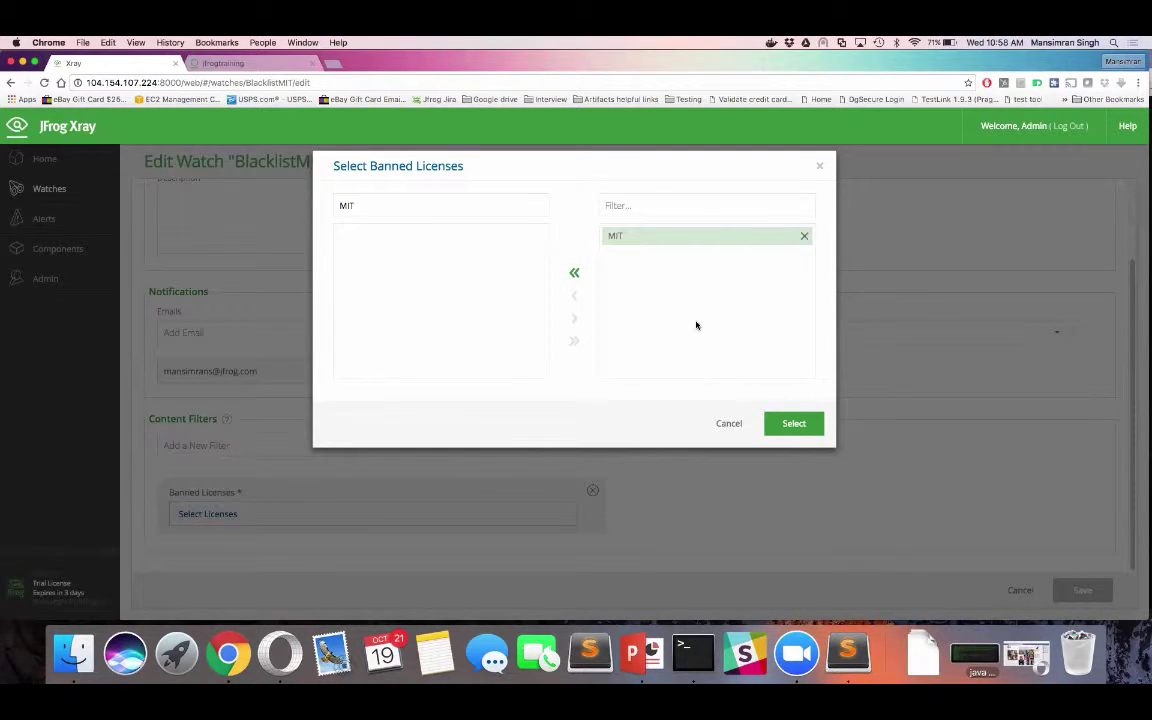
click(793, 423)
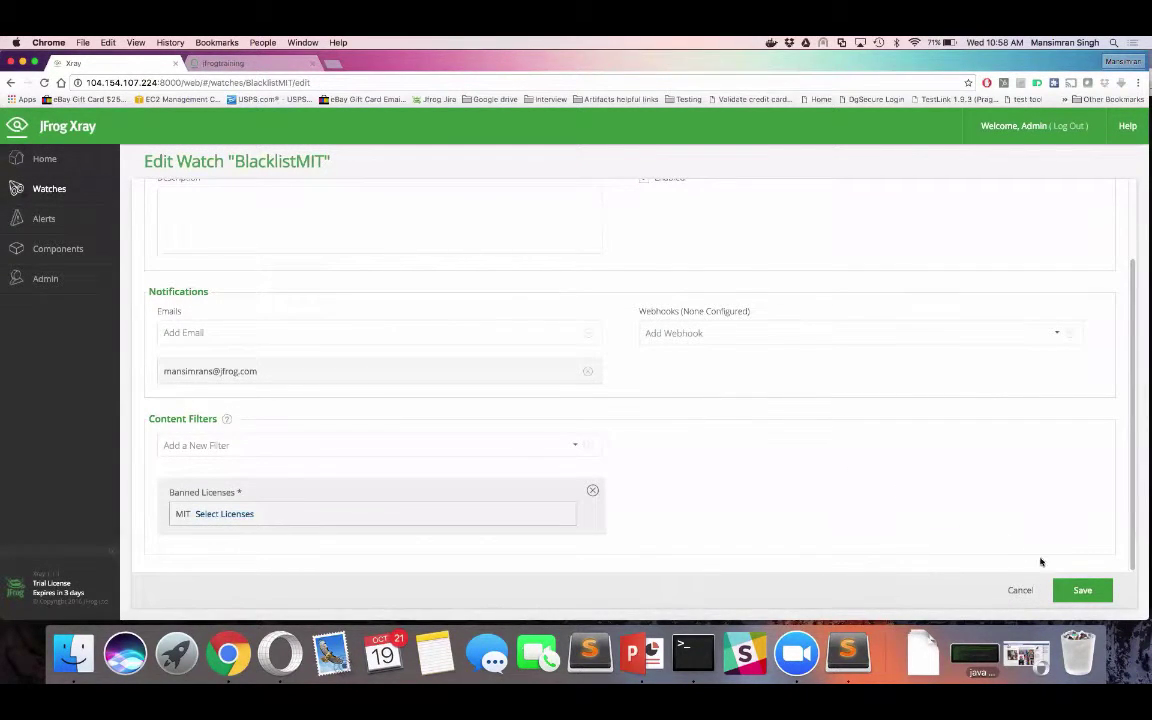
click(1081, 591)
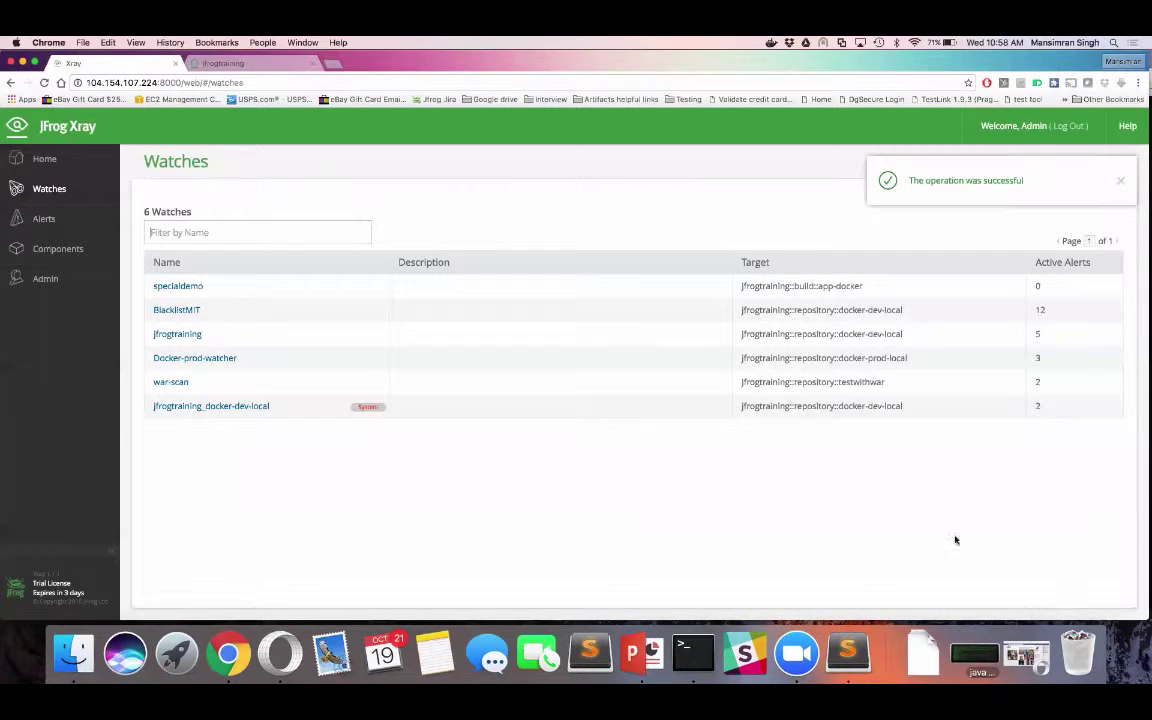
click(1119, 181)
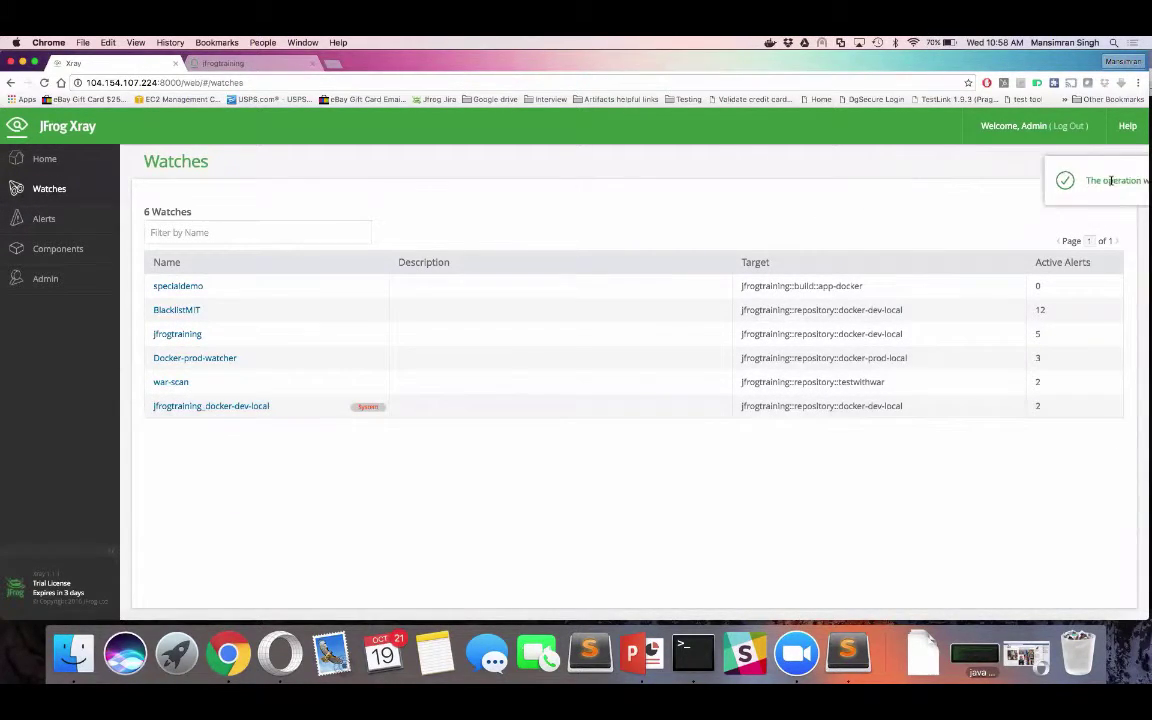
Switch to the jfrogtraining Artifactory and expand the xraywebinar folder of the docker-dev-local repository in the artifact browser.
click(235, 63)
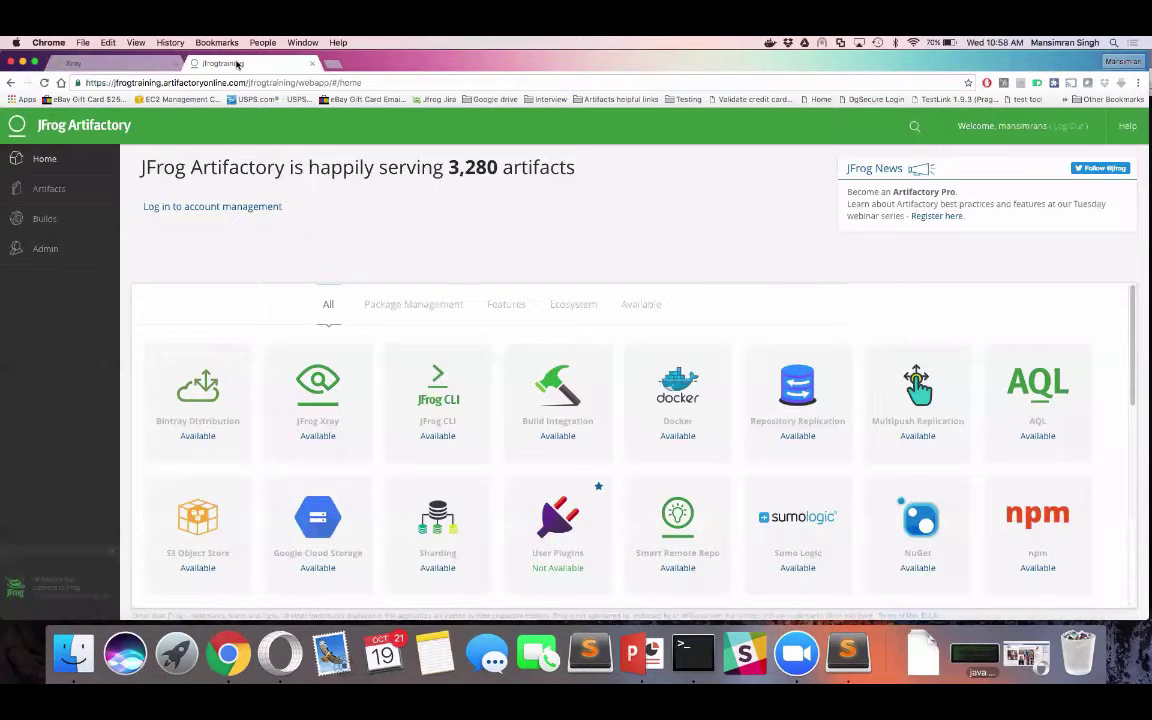
click(66, 197)
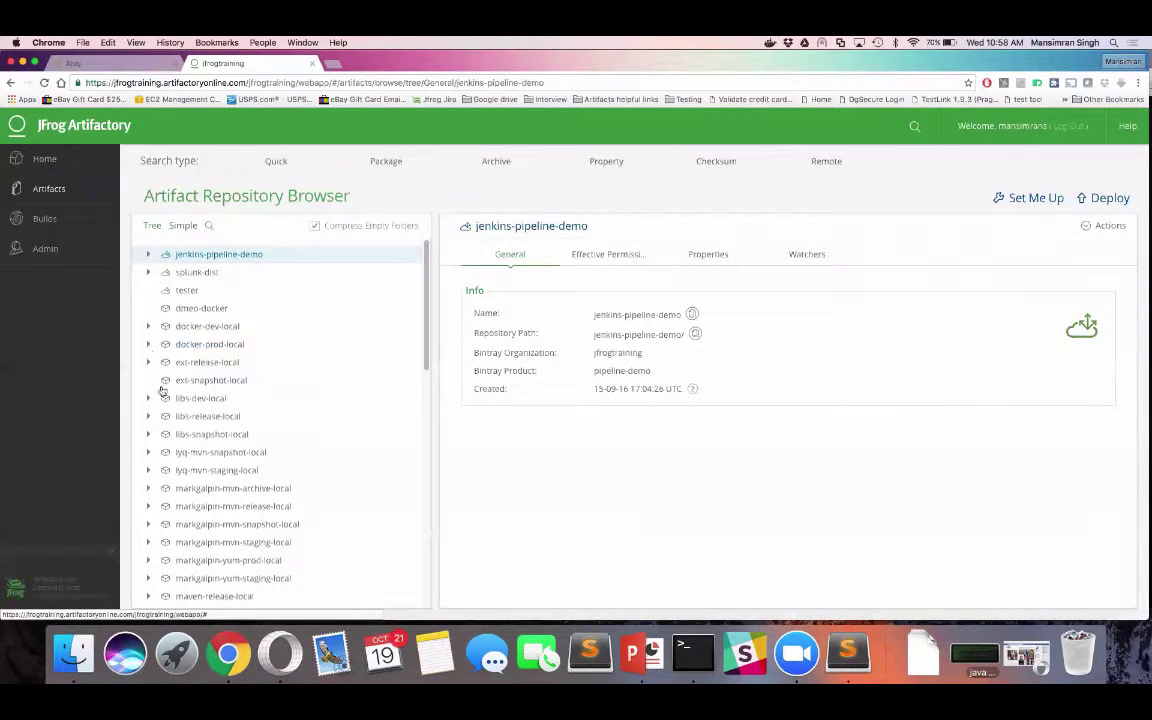
click(148, 327)
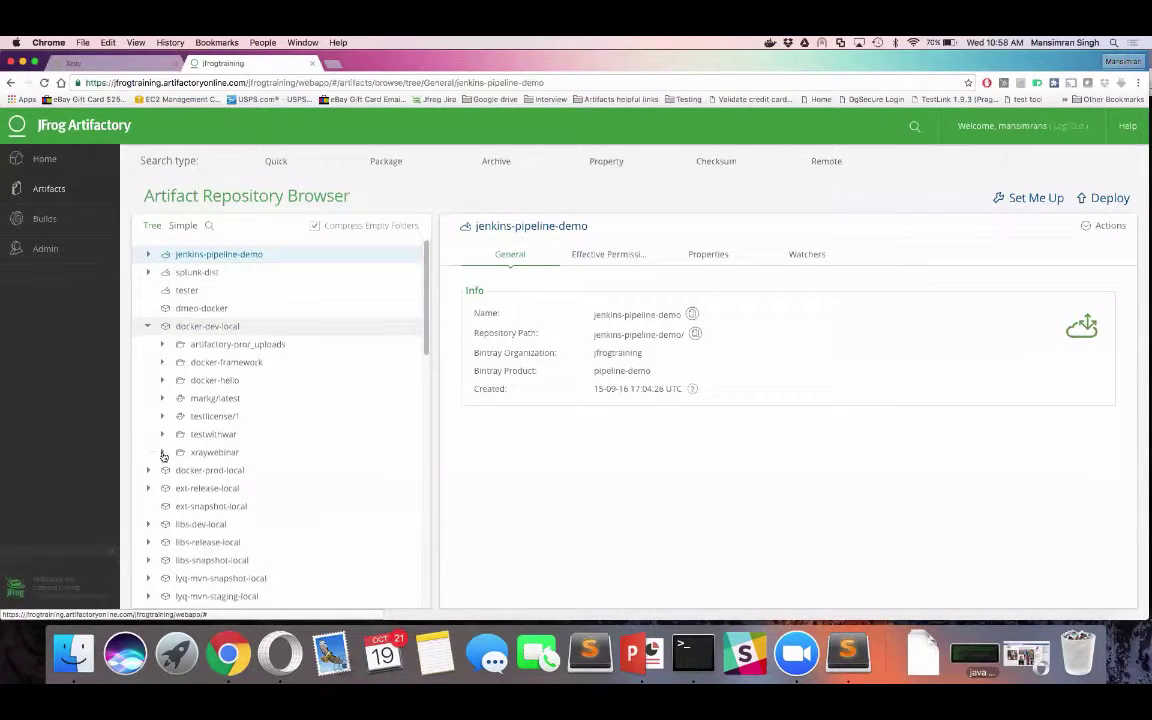
click(163, 453)
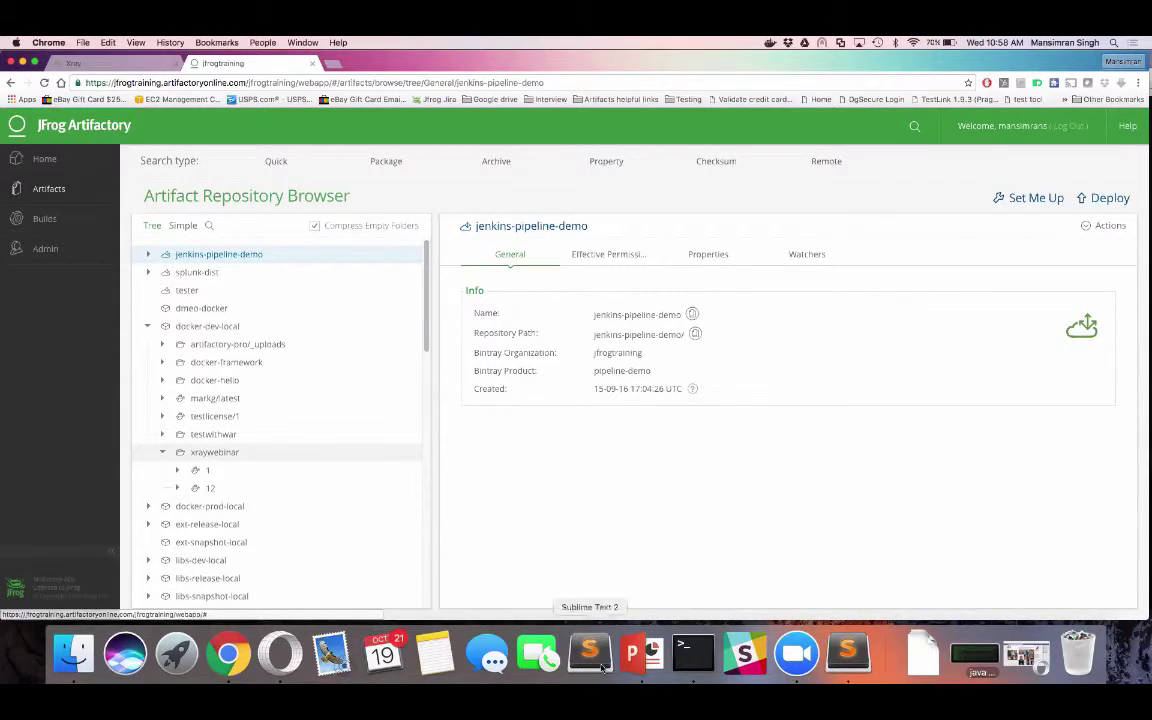
Switch to Terminal, enlarge its text and run docker build -t jfrogtraining-docker-dev-local.jfrog.io/xraywebinar:13 . on the current directory.
click(686, 653)
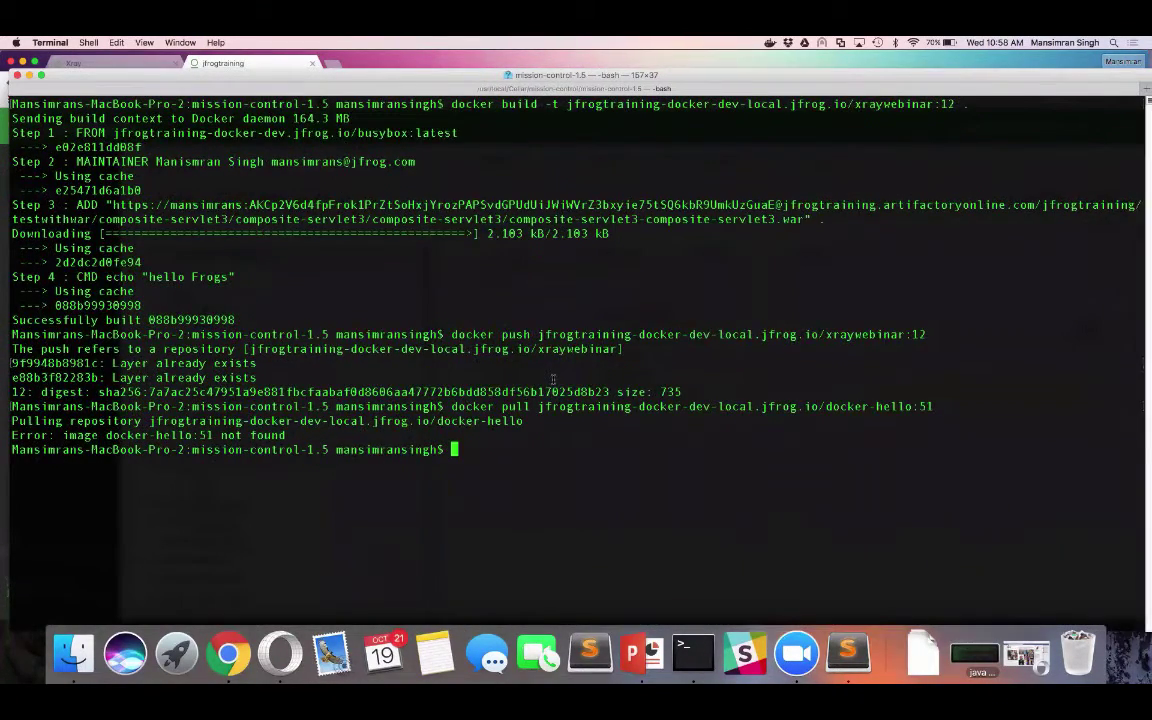
key(super+plus)
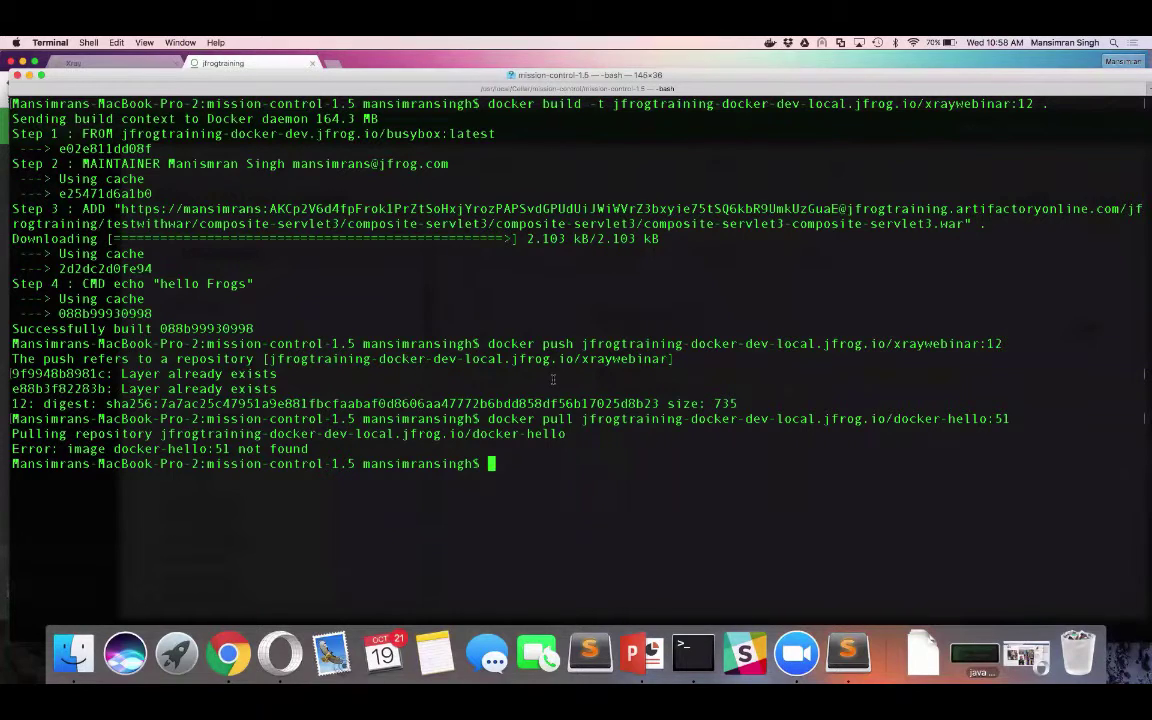
key(Up)
key(Up)
key(Up)
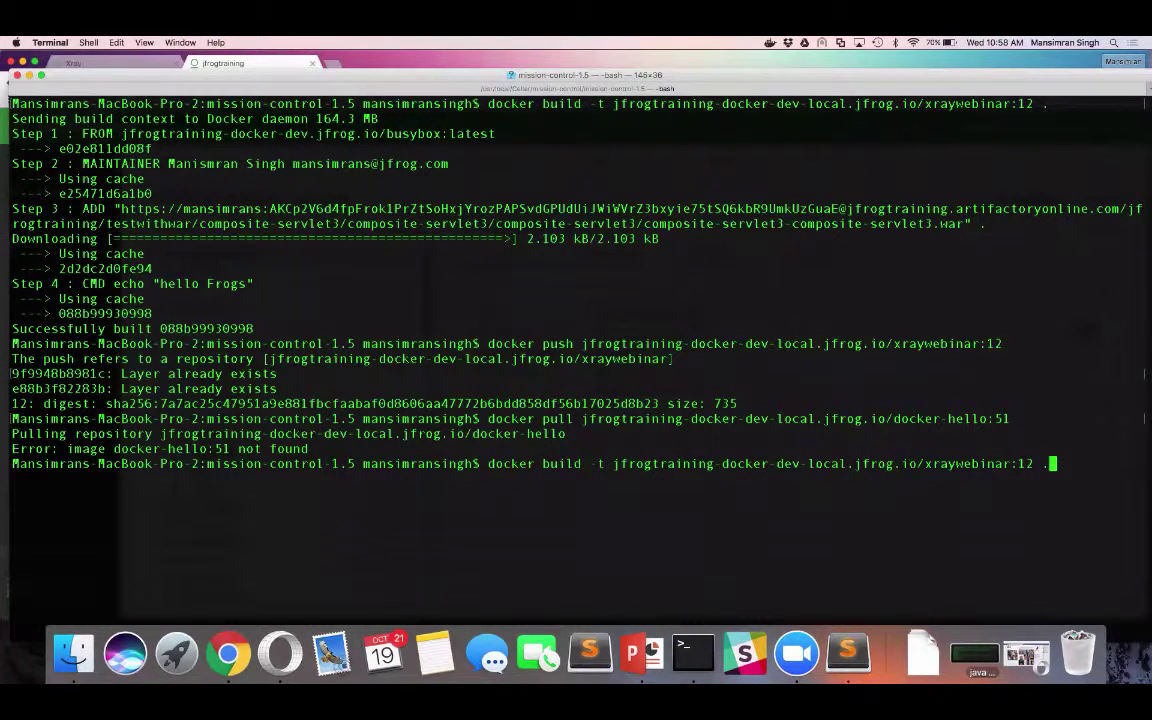
key(Left)
key(Left)
key(BackSpace)
text(3)
key(Return)
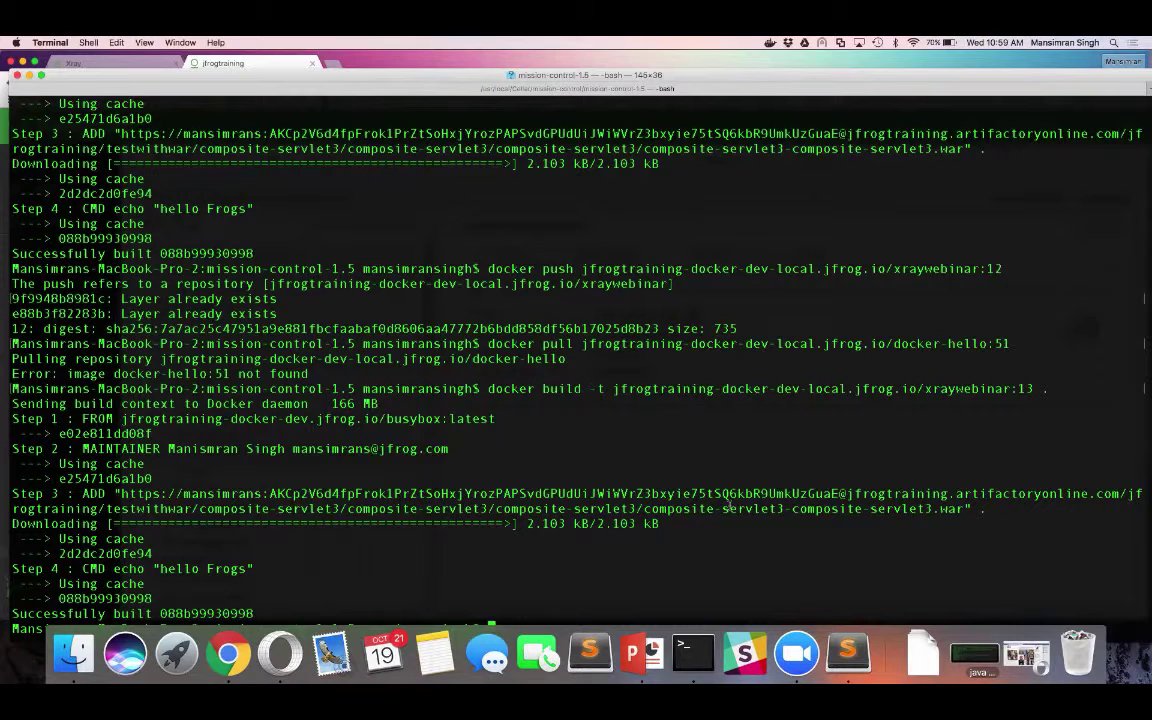
Clear the terminal and run docker push jfrogtraining-docker-dev-local.jfrog.io/xraywebinar:13.
key(Up)
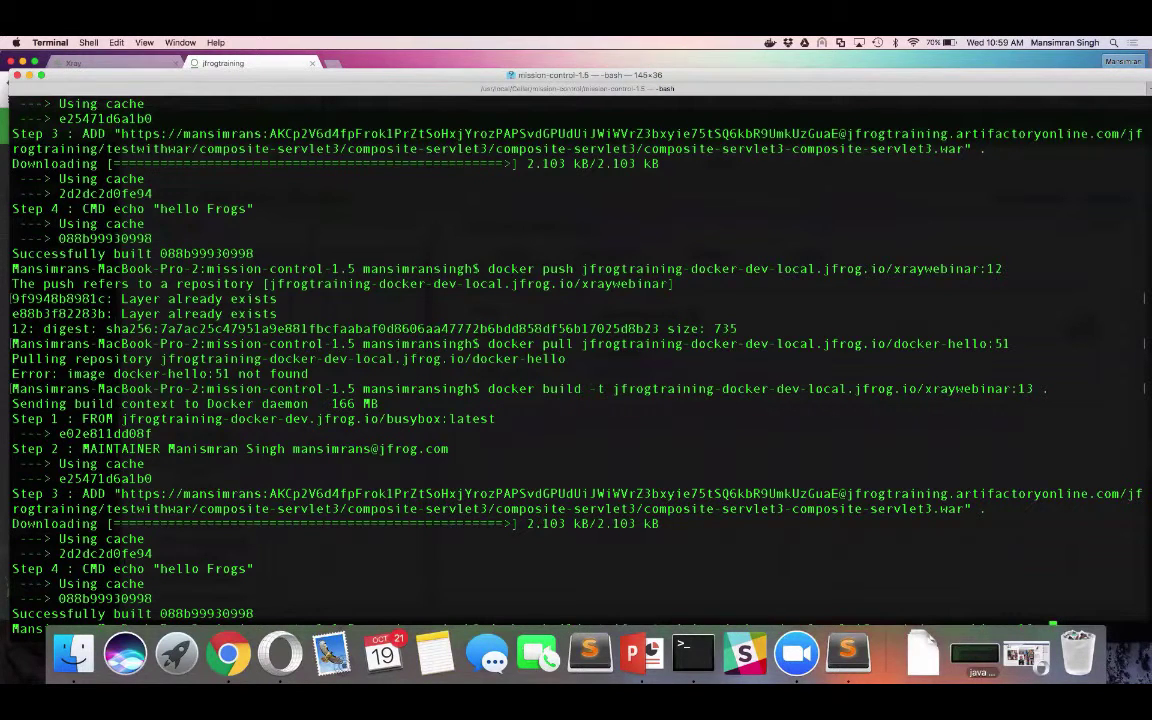
key(super+k)
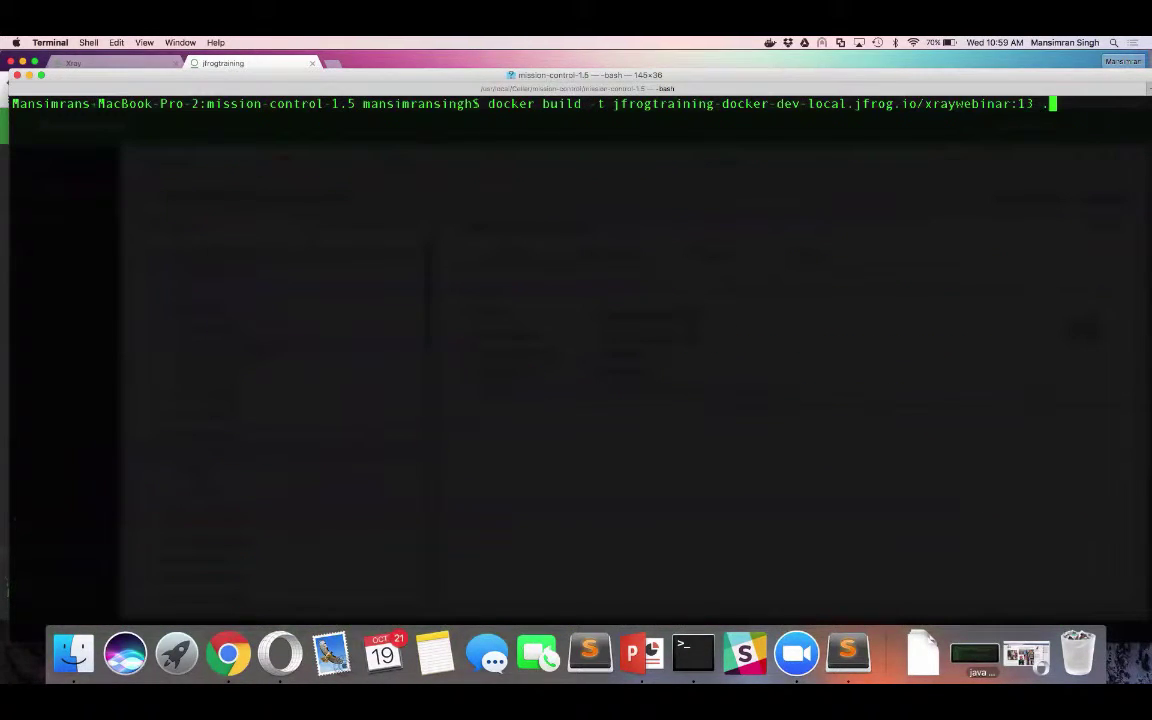
key(Up)
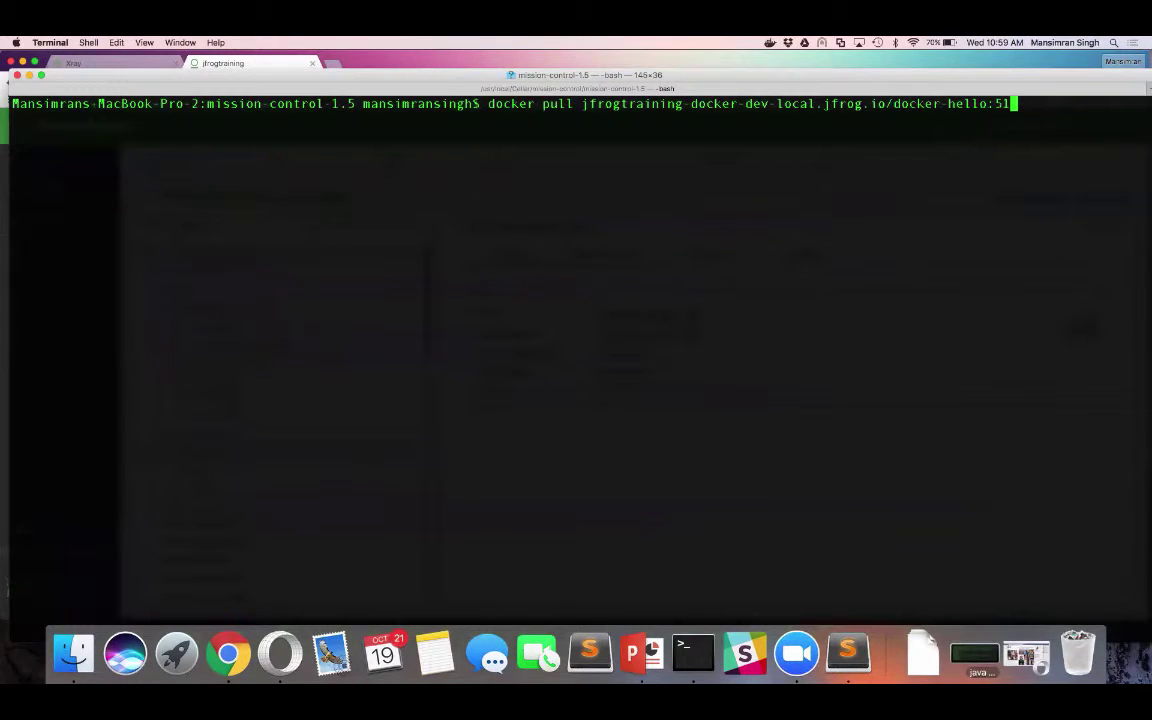
key(Up)
key(BackSpace)
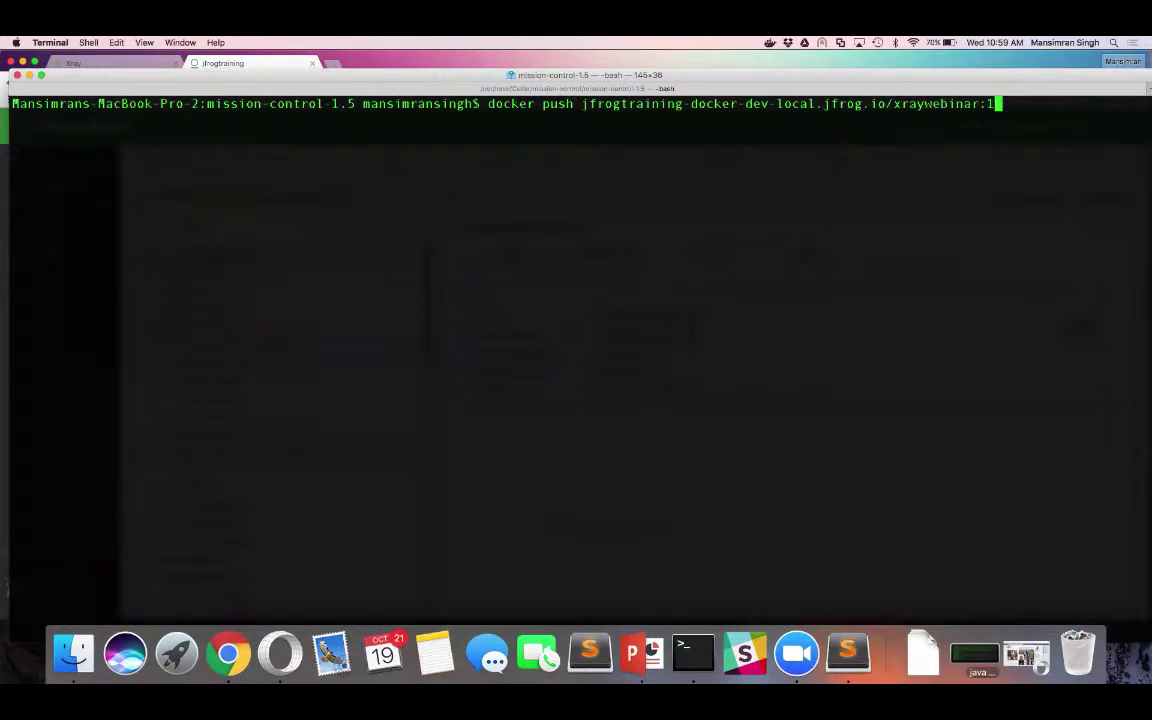
text(3)
key(Return)
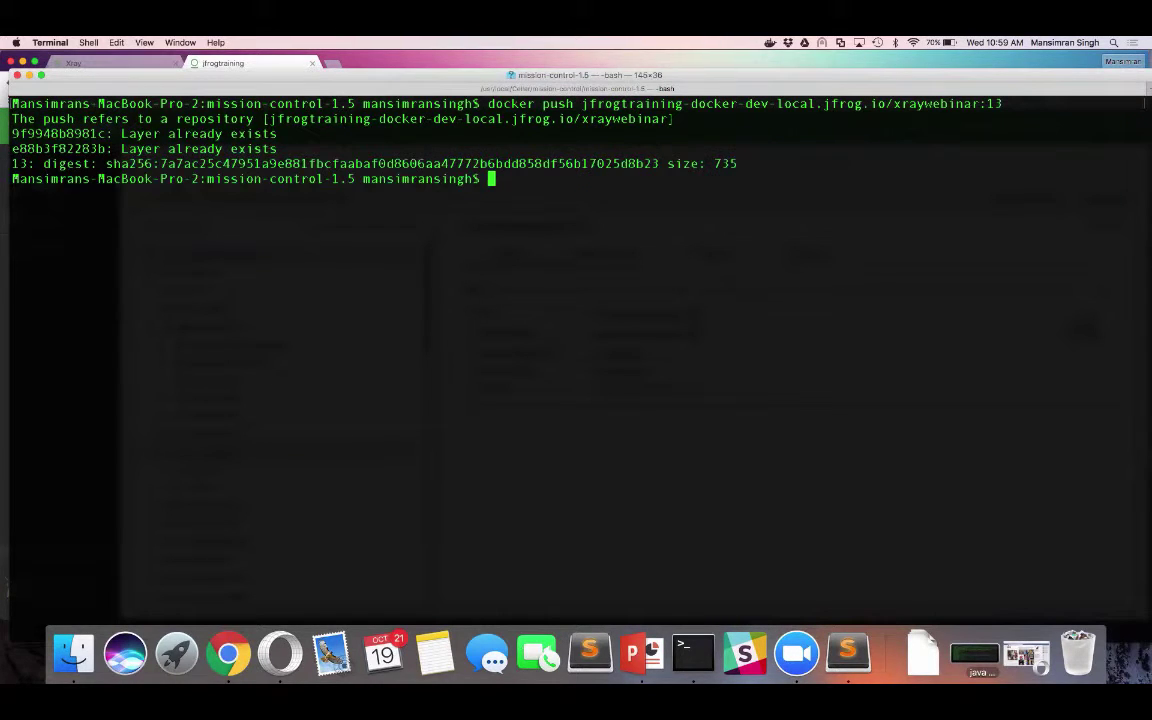
Return to Artifactory in Chrome, refresh the xraywebinar folder and view the properties of manifest.json under tag 13.
key(super+Tab)
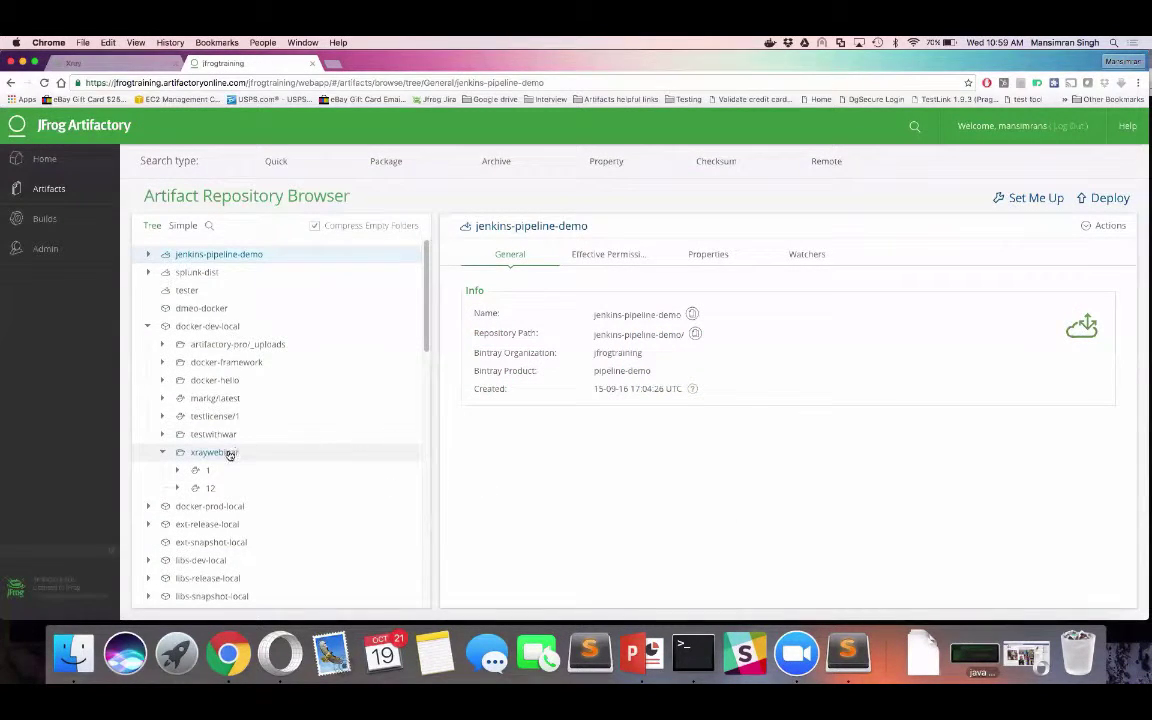
right_click(229, 455)
click(257, 438)
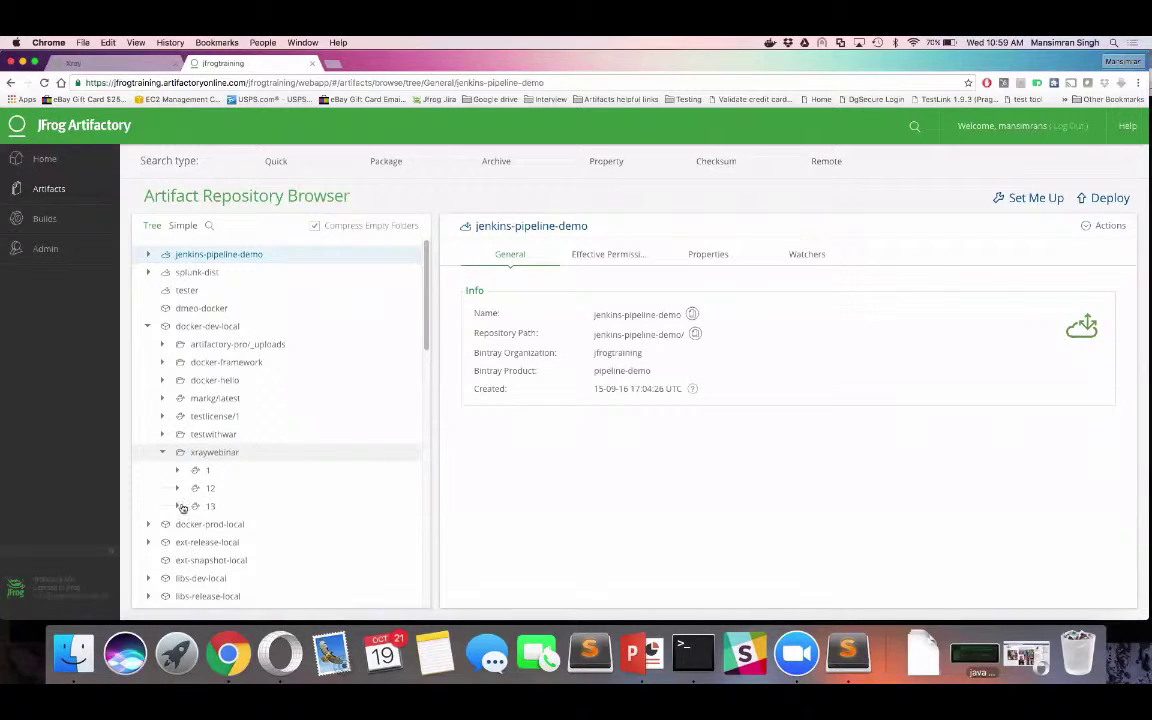
click(179, 507)
click(240, 524)
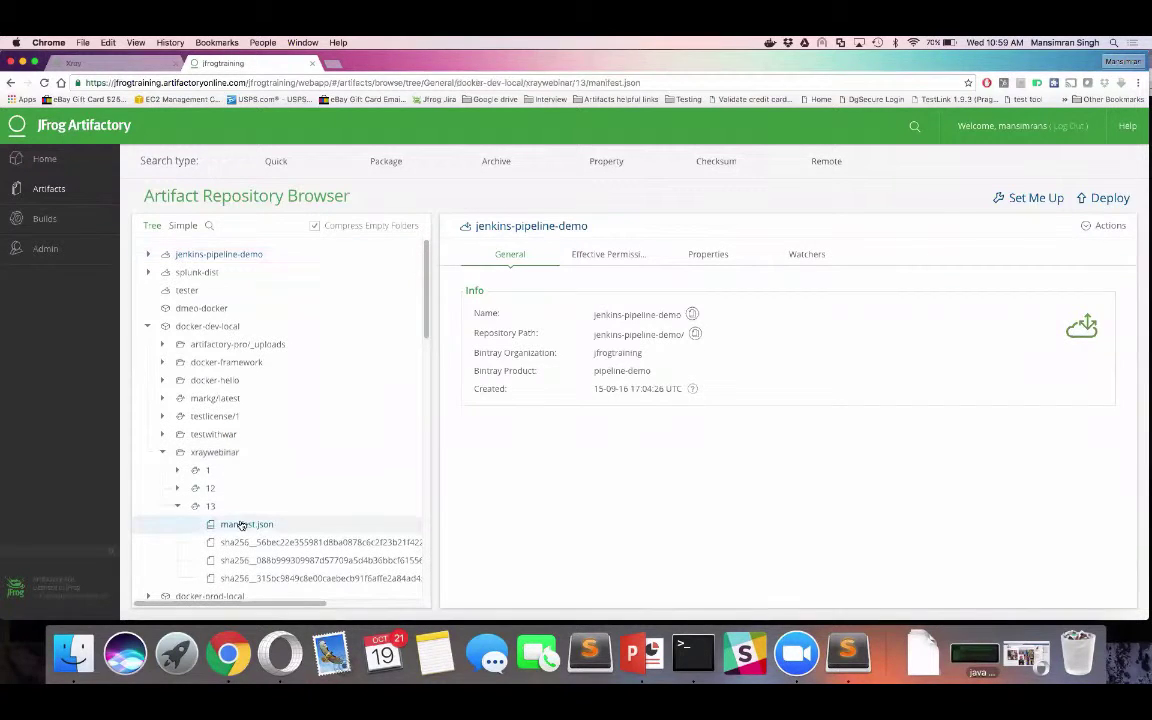
click(714, 256)
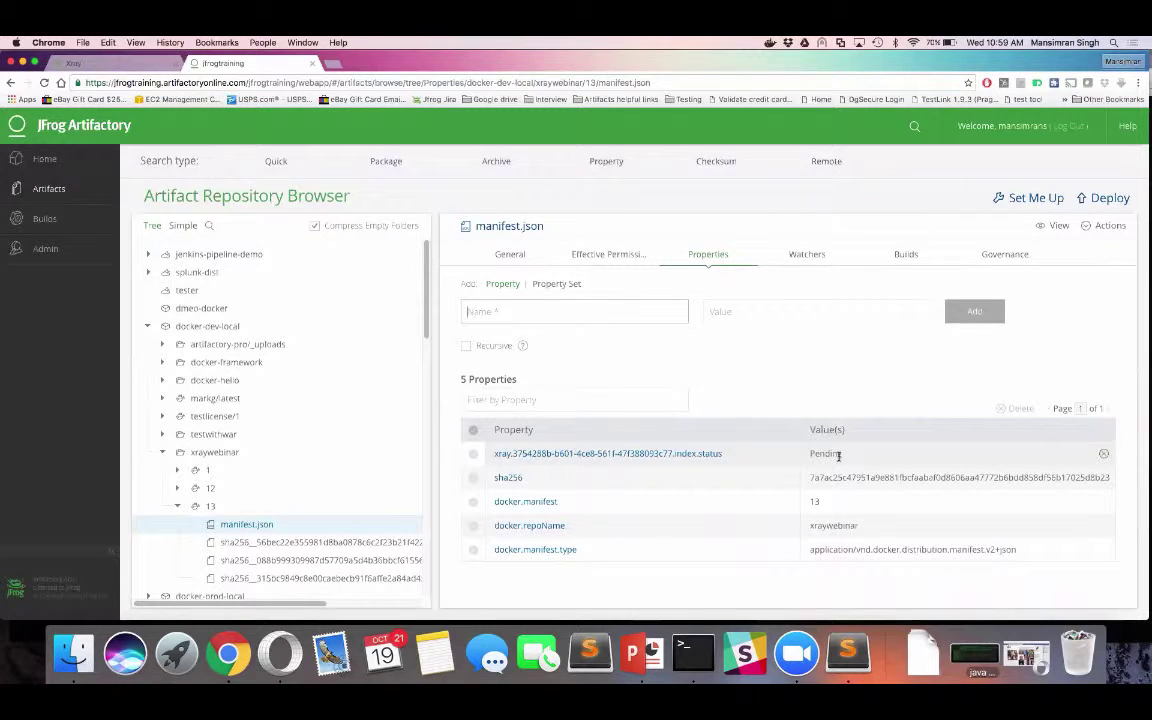
Reload the Artifactory page and recheck the Xray index status of tag 13's manifest.json.
key(super+r)
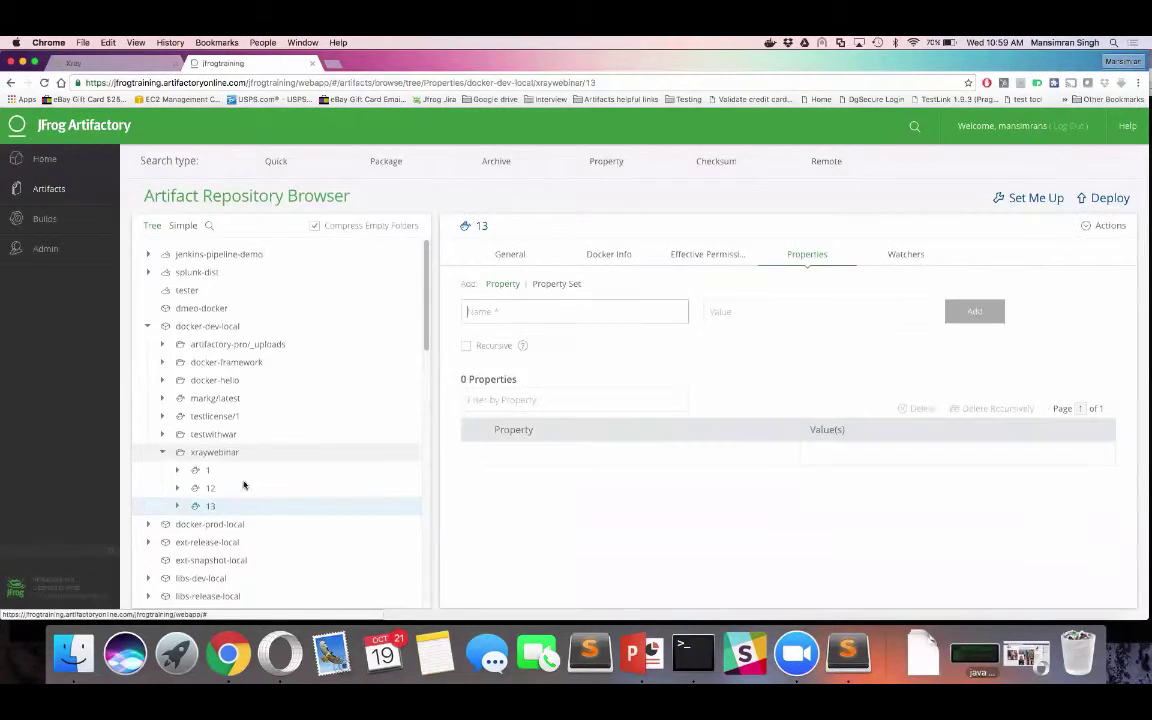
click(177, 506)
click(235, 524)
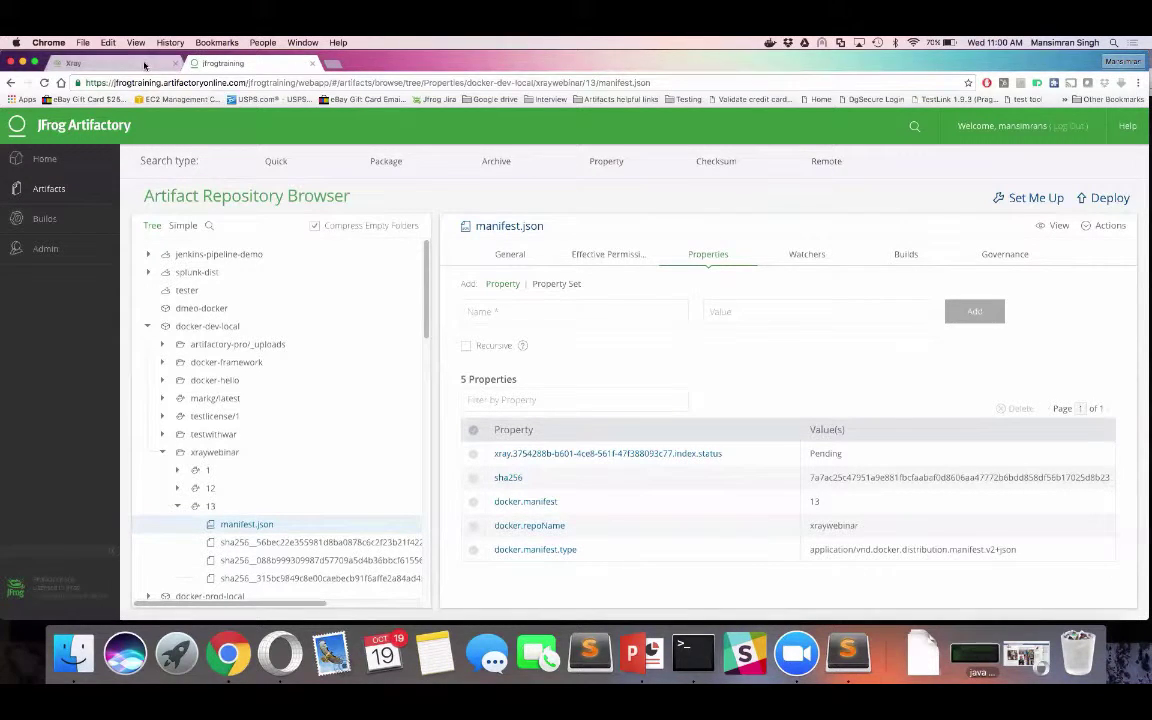
Open an empty browser tab, glance at the Xray watches, and reload Artifactory to examine the updated properties of tag 13's manifest.json.
click(337, 65)
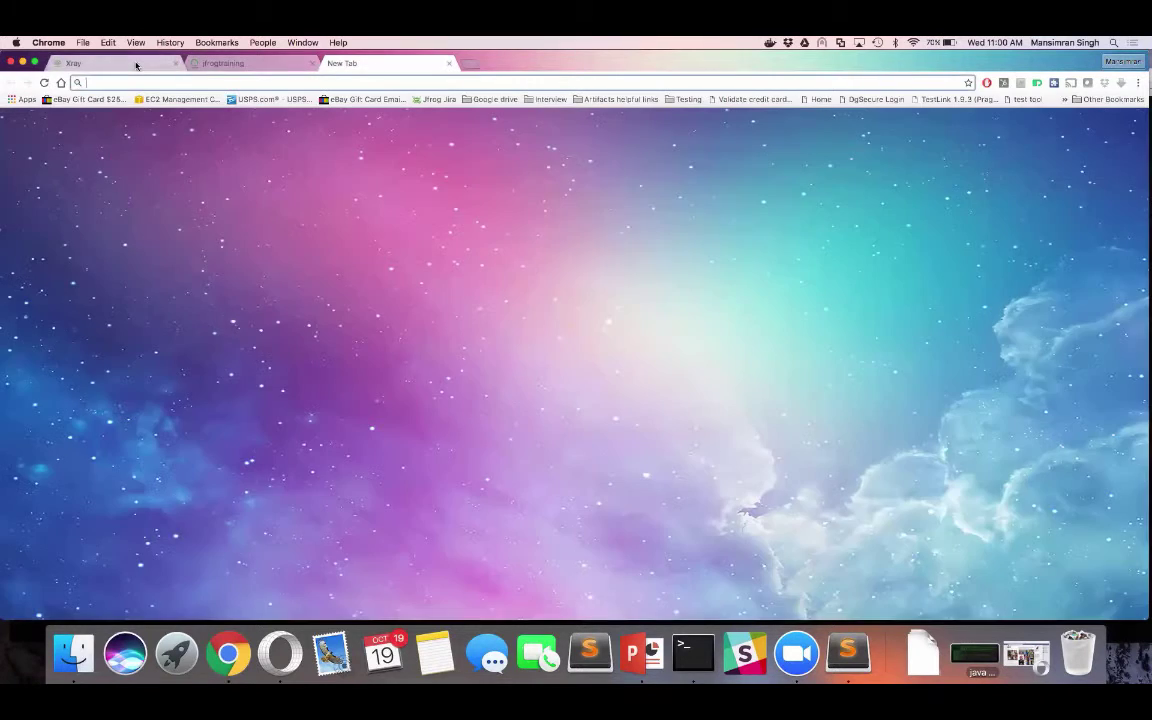
click(136, 63)
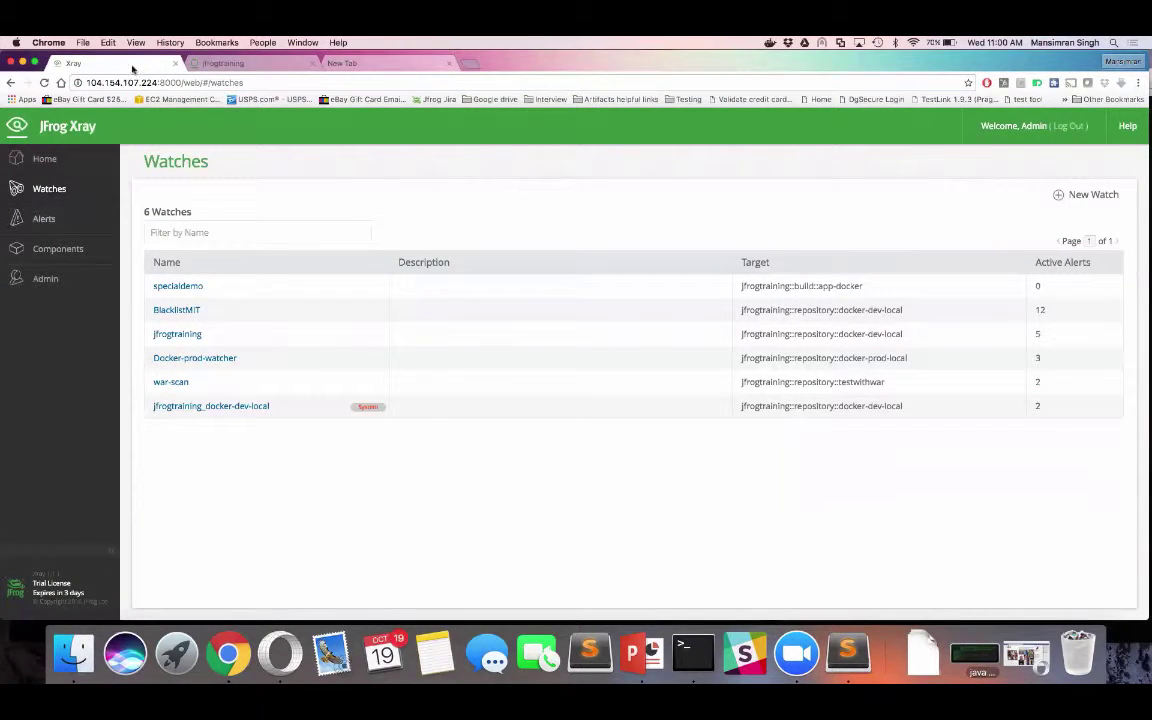
click(222, 63)
key(super+r)
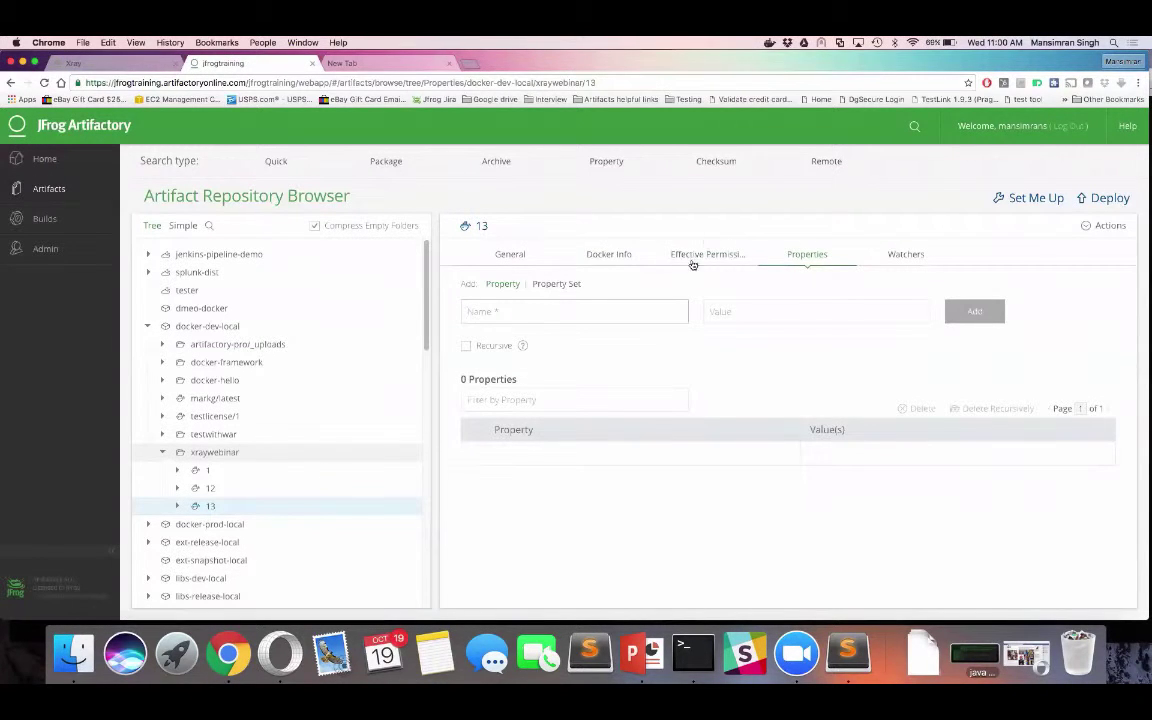
click(177, 506)
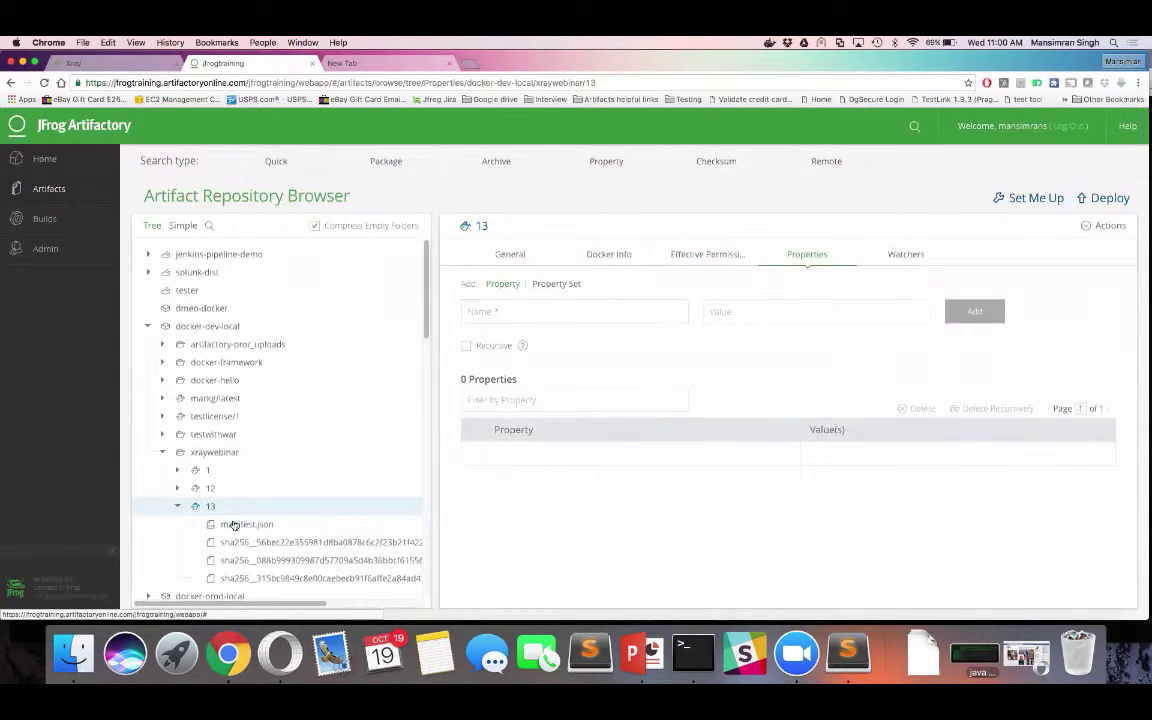
click(244, 524)
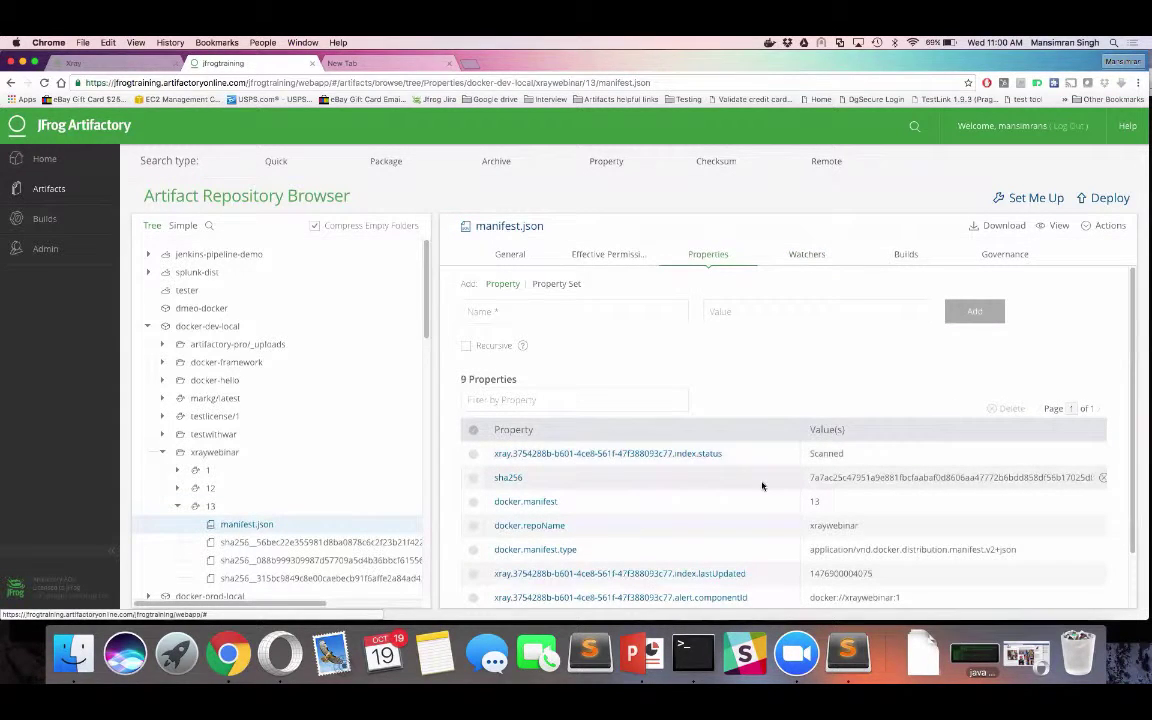
Review tag 13's remaining manifest properties, and open the latest BlacklistMIT alert in Xray to examine its MIT license issue and impacted artifact.
scroll(770, 487, down, 3)
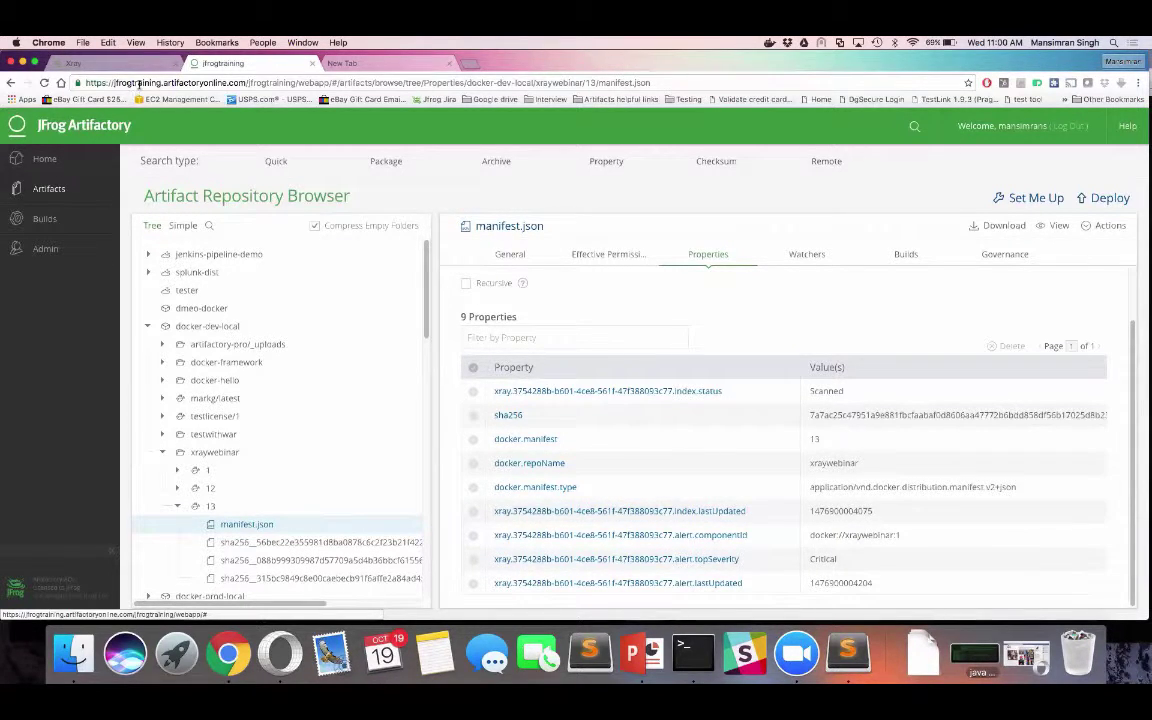
click(103, 67)
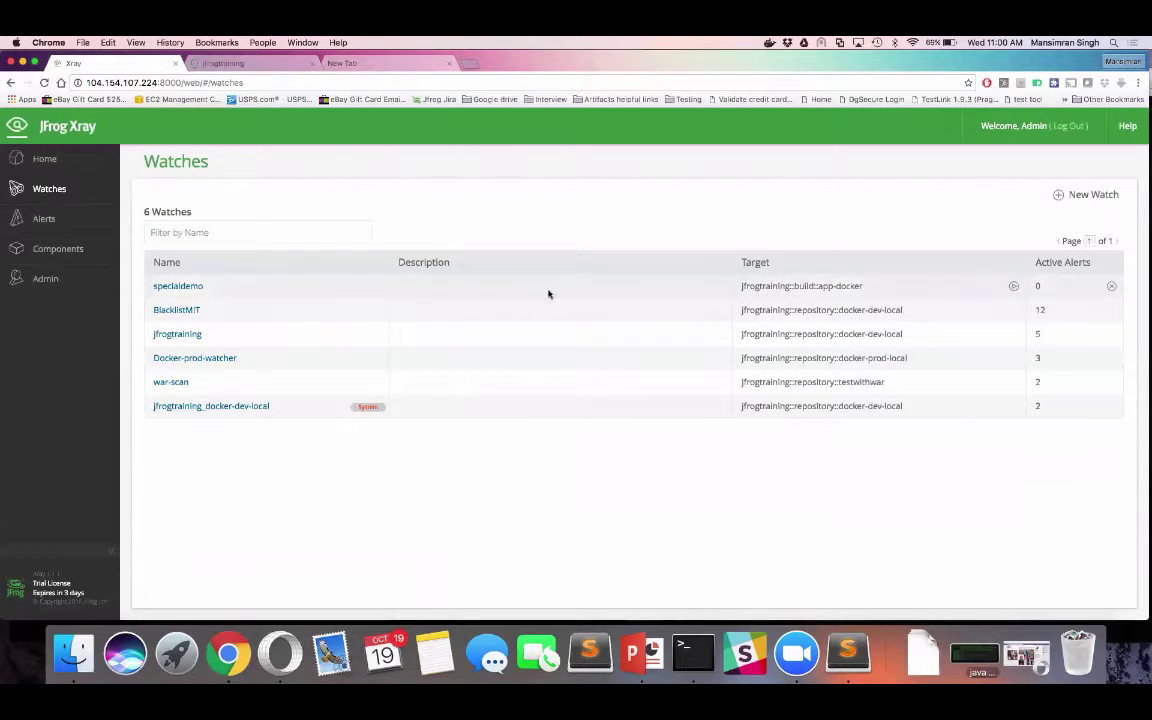
click(80, 224)
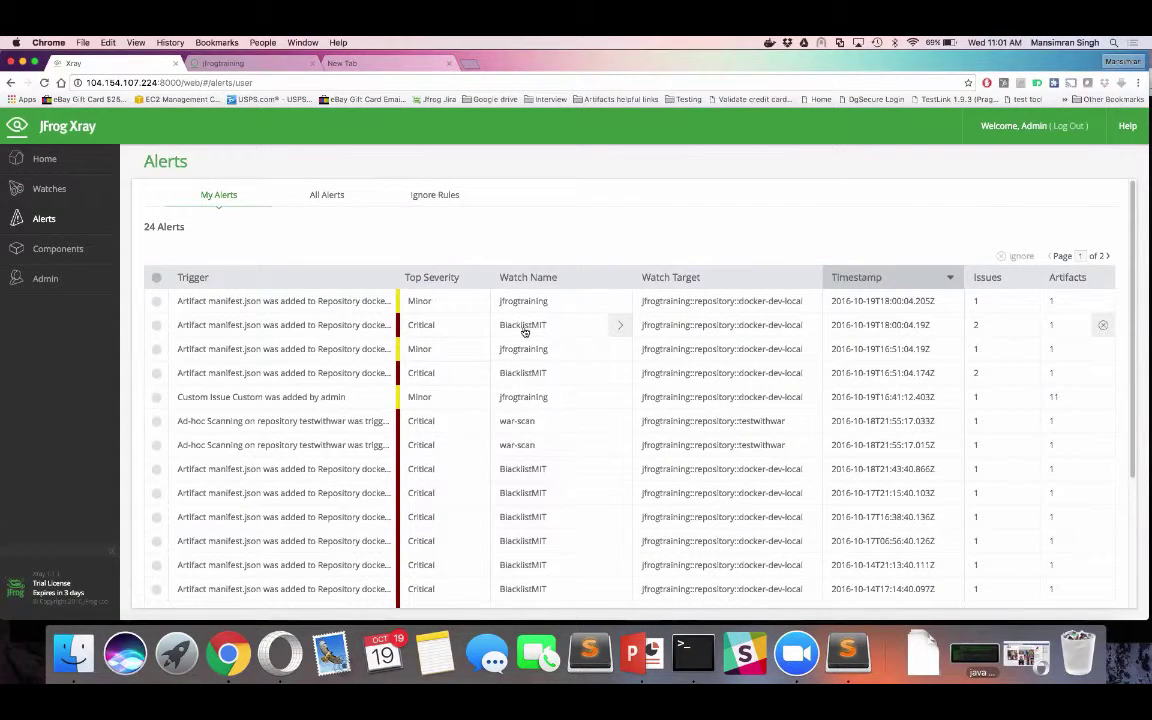
click(524, 330)
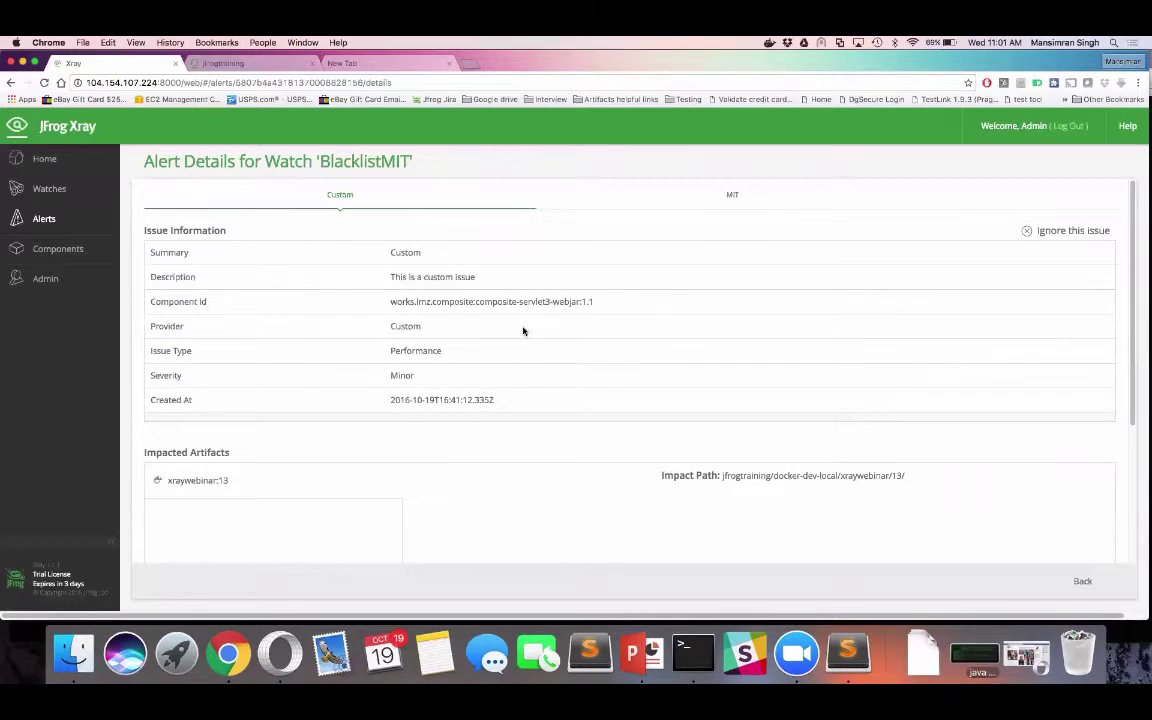
click(733, 197)
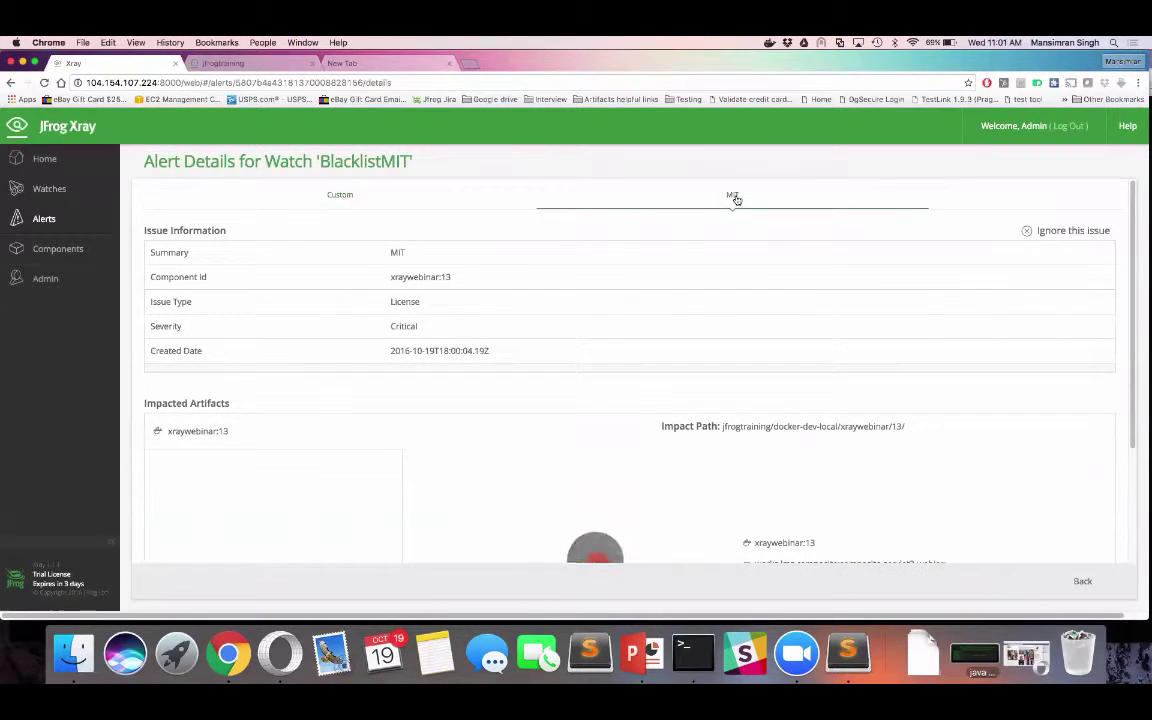
scroll(679, 399, down, 3)
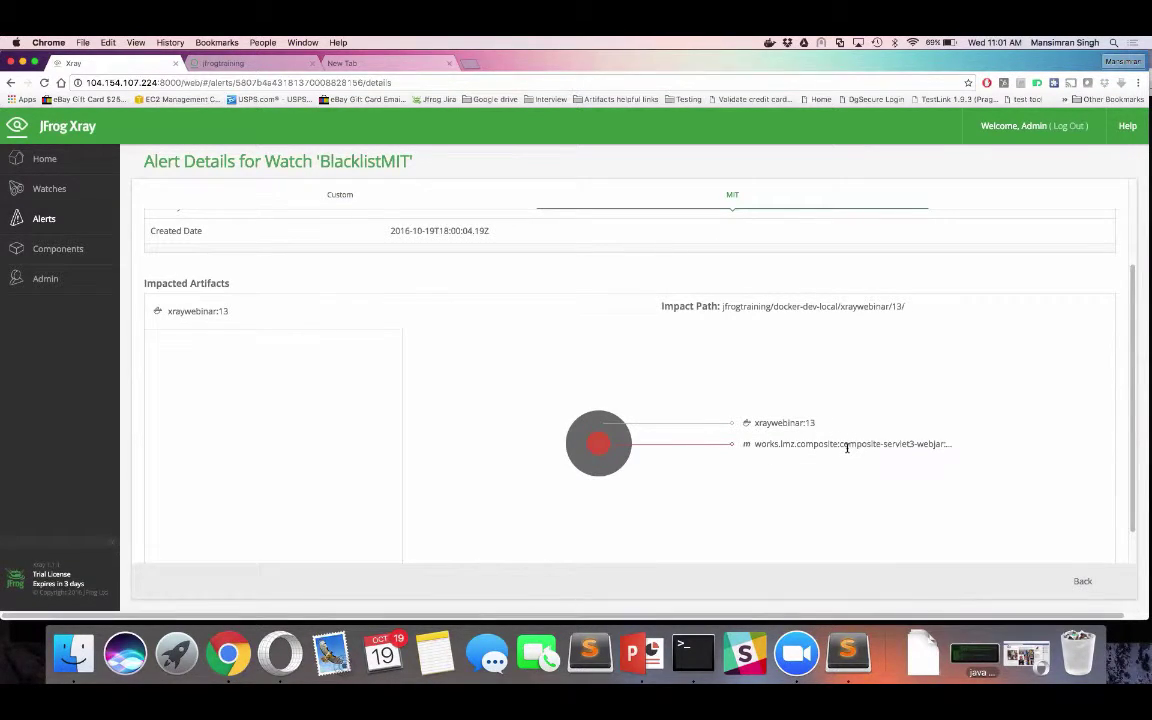
scroll(848, 450, up, 3)
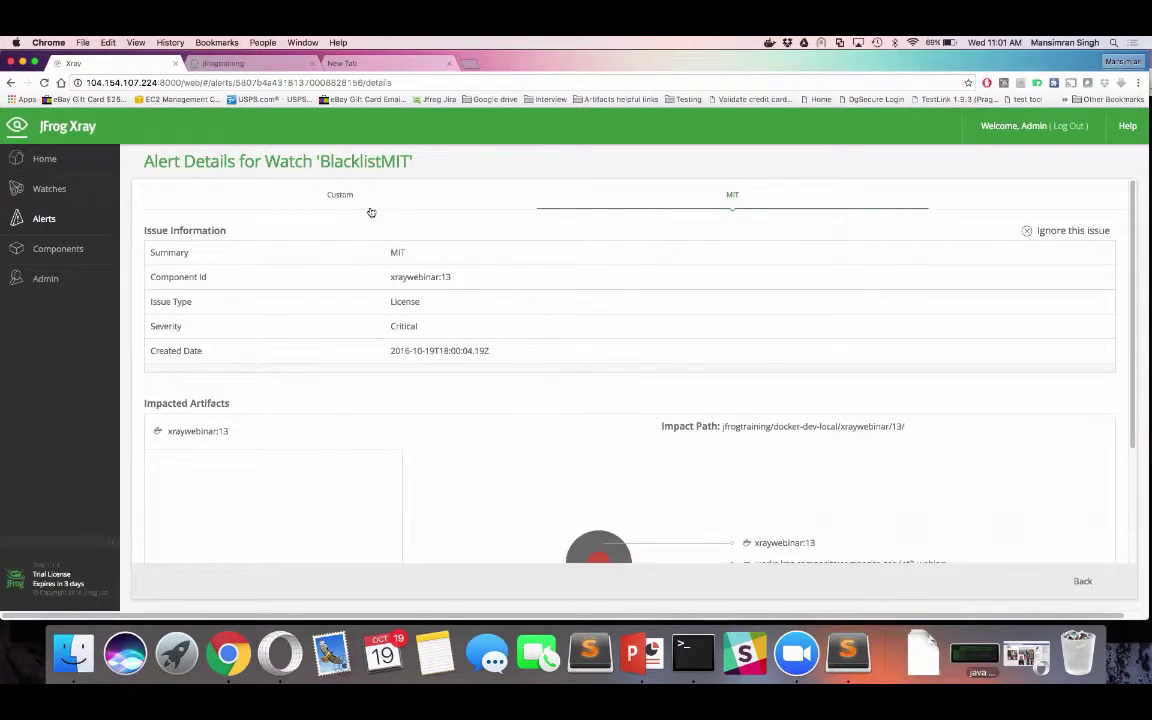
Examine the Custom issue of the BlacklistMIT alert, including its issue information and impacted artifacts.
click(340, 195)
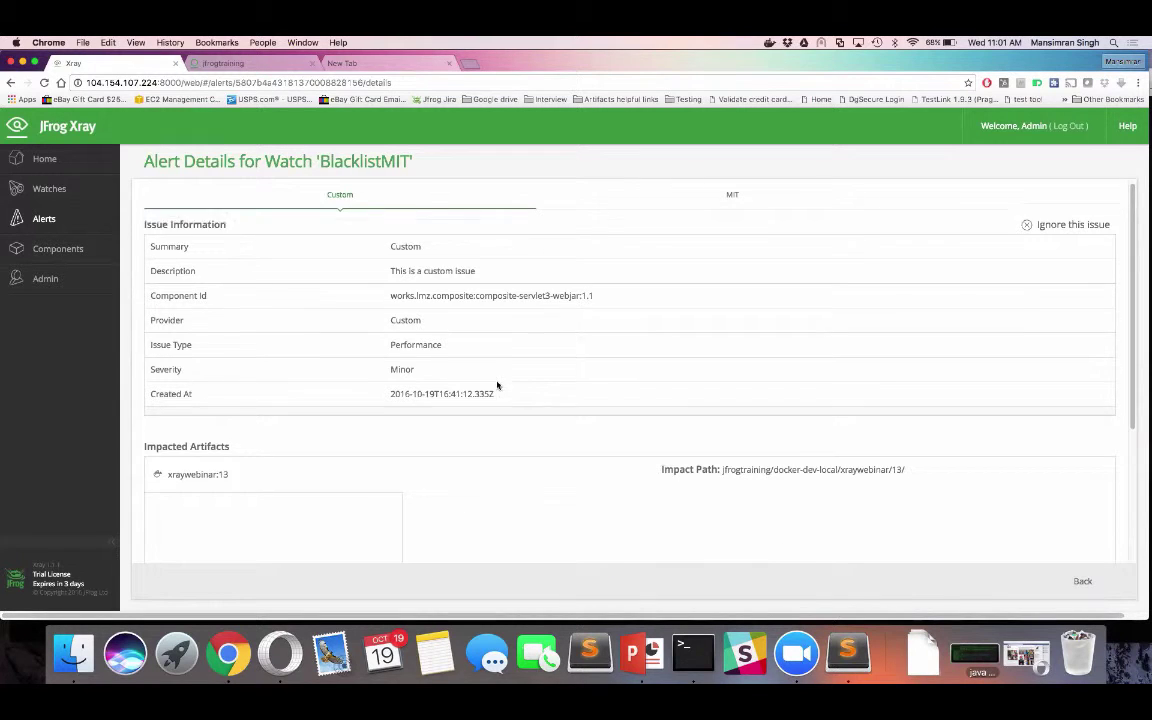
scroll(496, 386, down, 3)
scroll(212, 278, up, 3)
Open the indexed components list and try filtering it by "test", clearing the filter again.
click(66, 249)
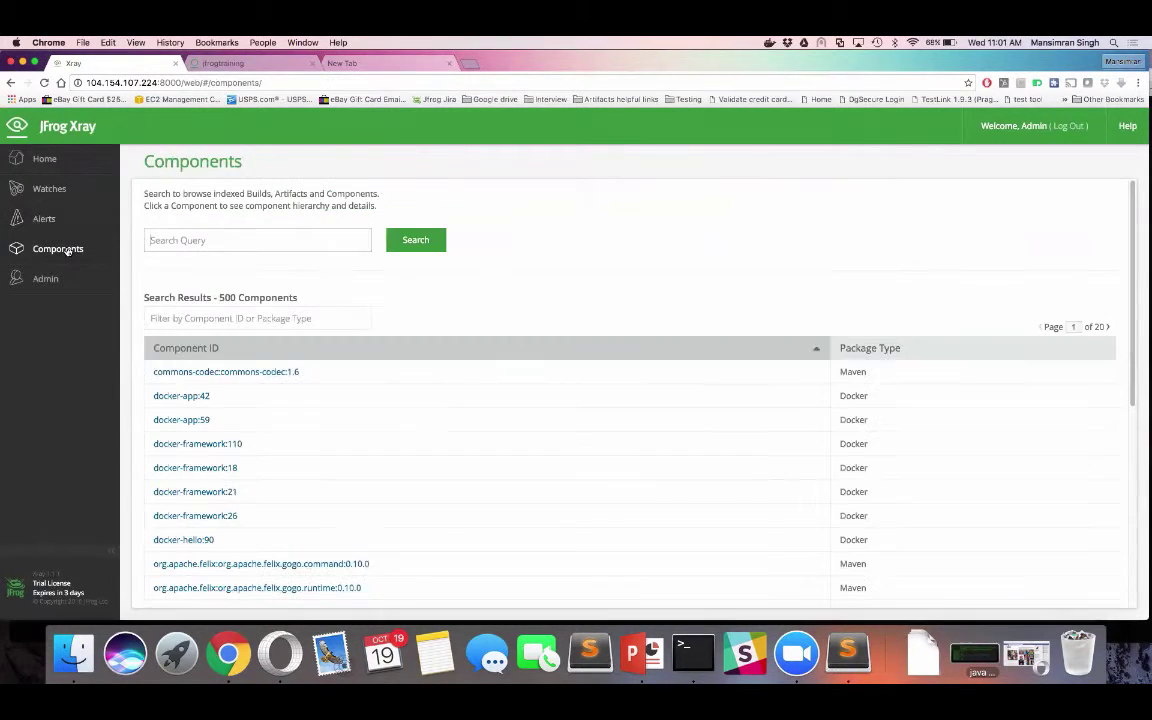
click(219, 318)
text(test)
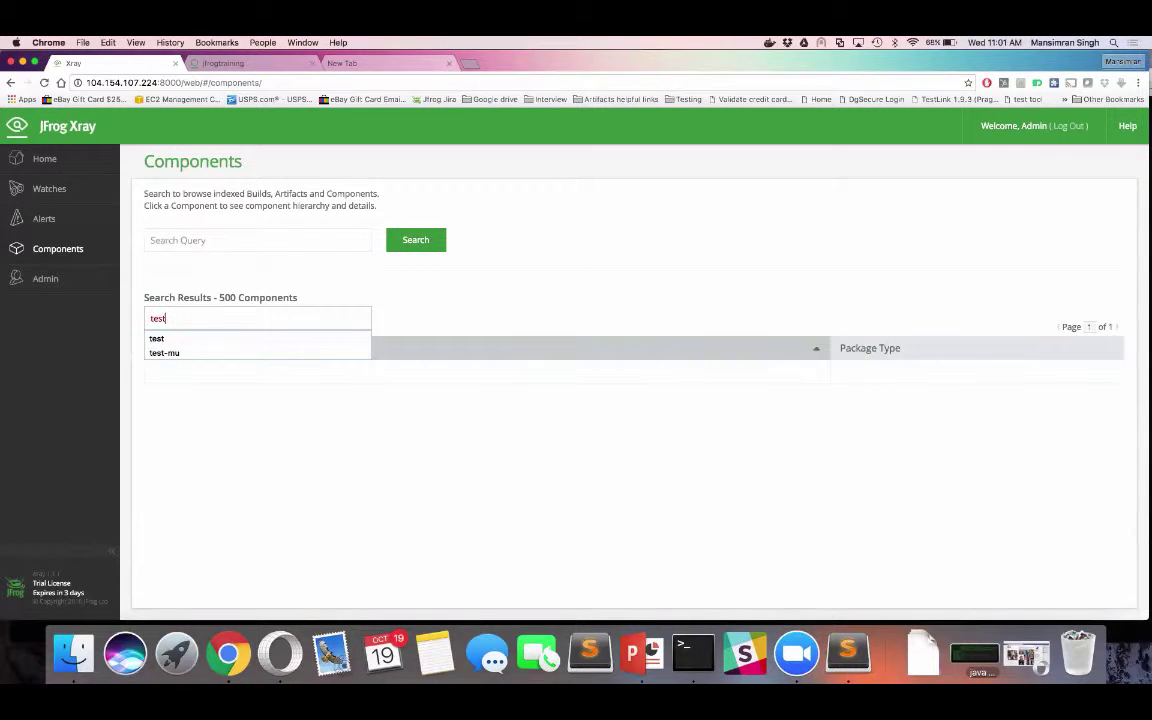
key(BackSpace)
key(BackSpace)
key(BackSpace)
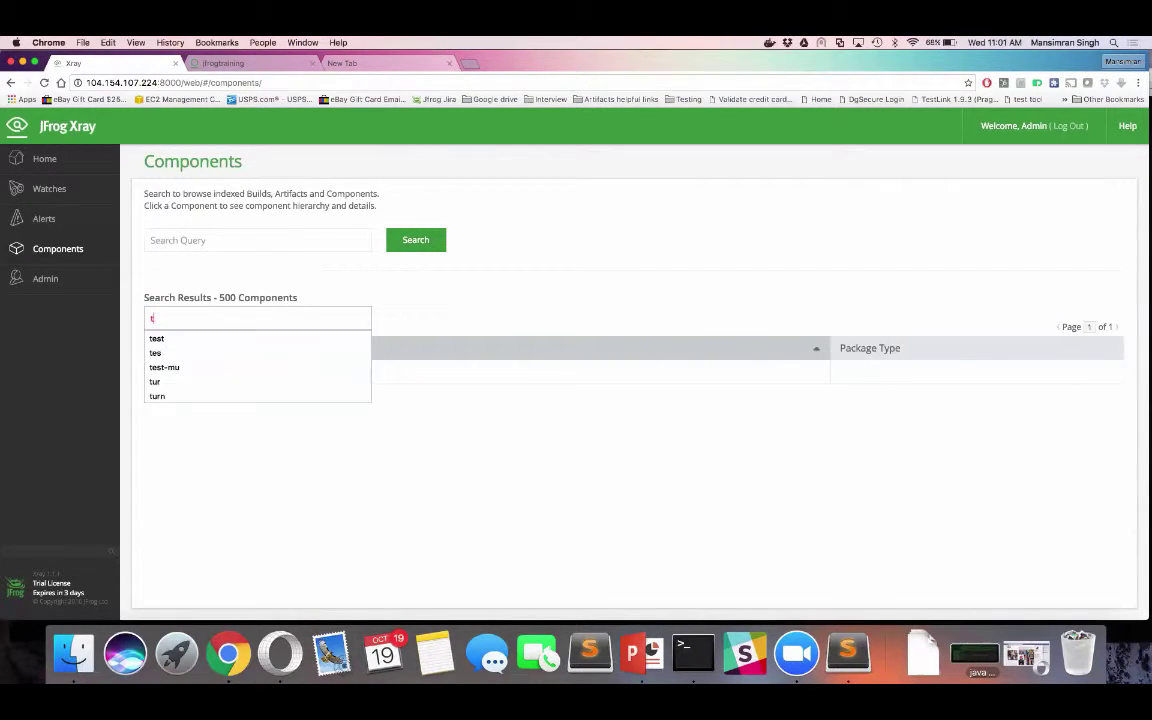
key(BackSpace)
Search the indexed components for testwithwar.
click(190, 240)
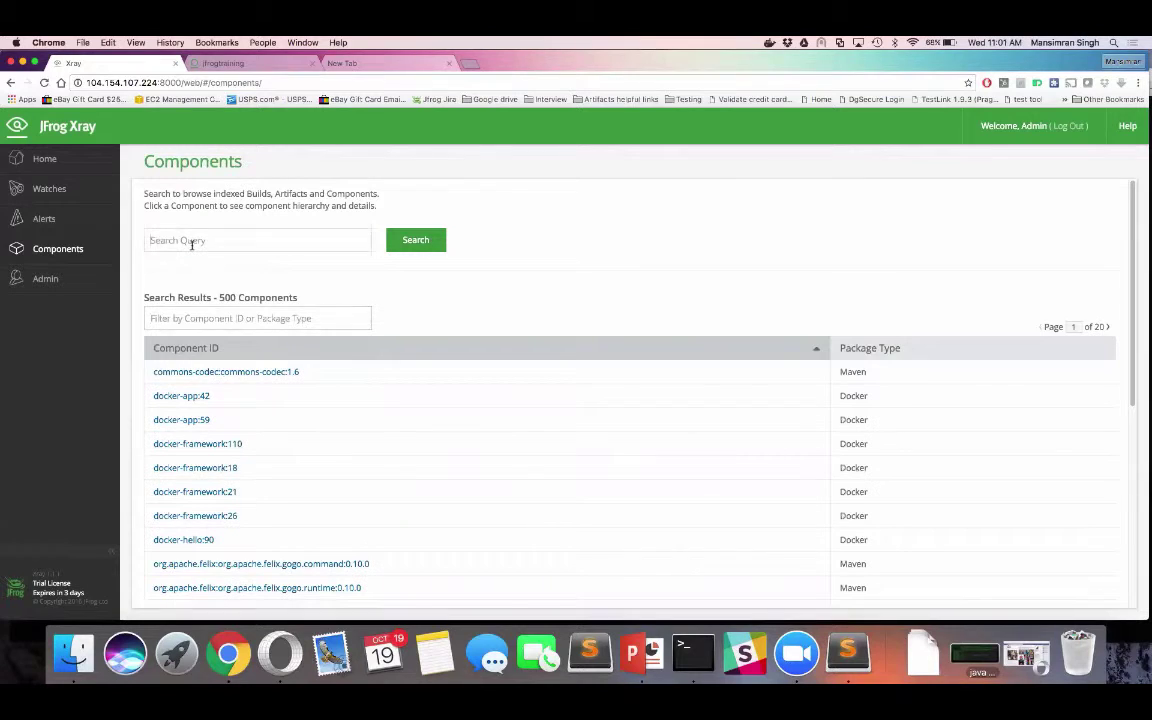
text(test)
key(Down)
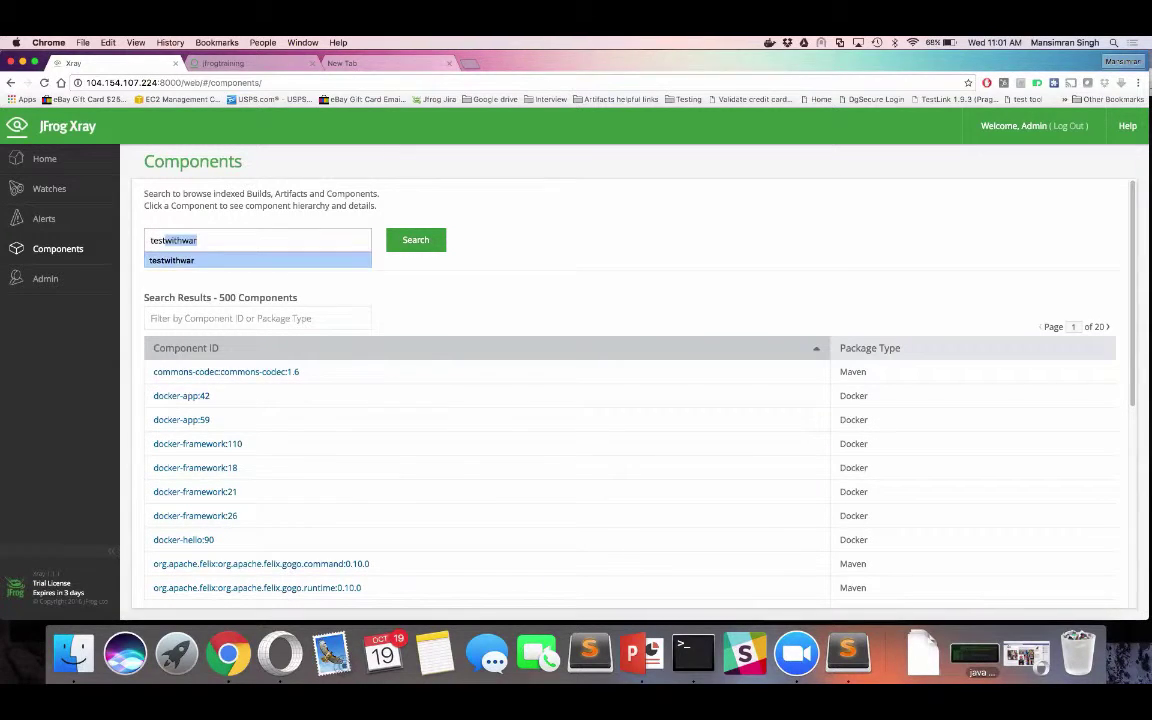
key(Return)
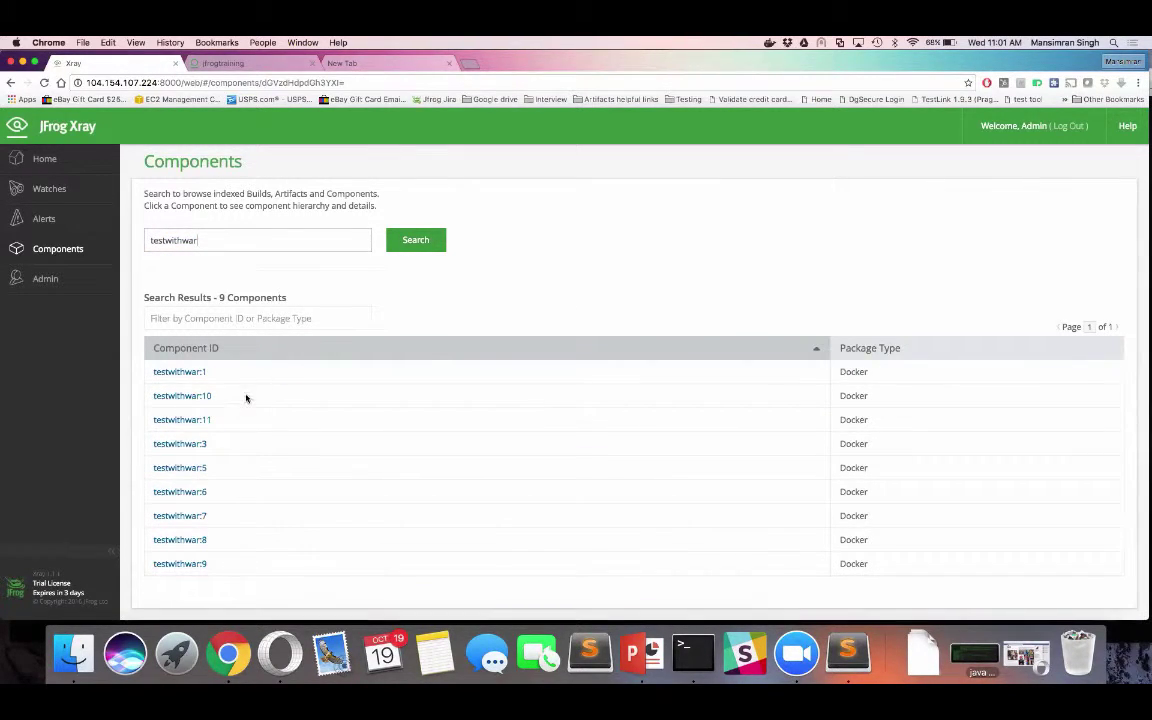
Open testwithwar:1, expand its layer down to composite-servlet3.war, and examine the files and versions of works.lmz.composite:composite-servlet3-webjar:1.1.
click(174, 372)
click(161, 238)
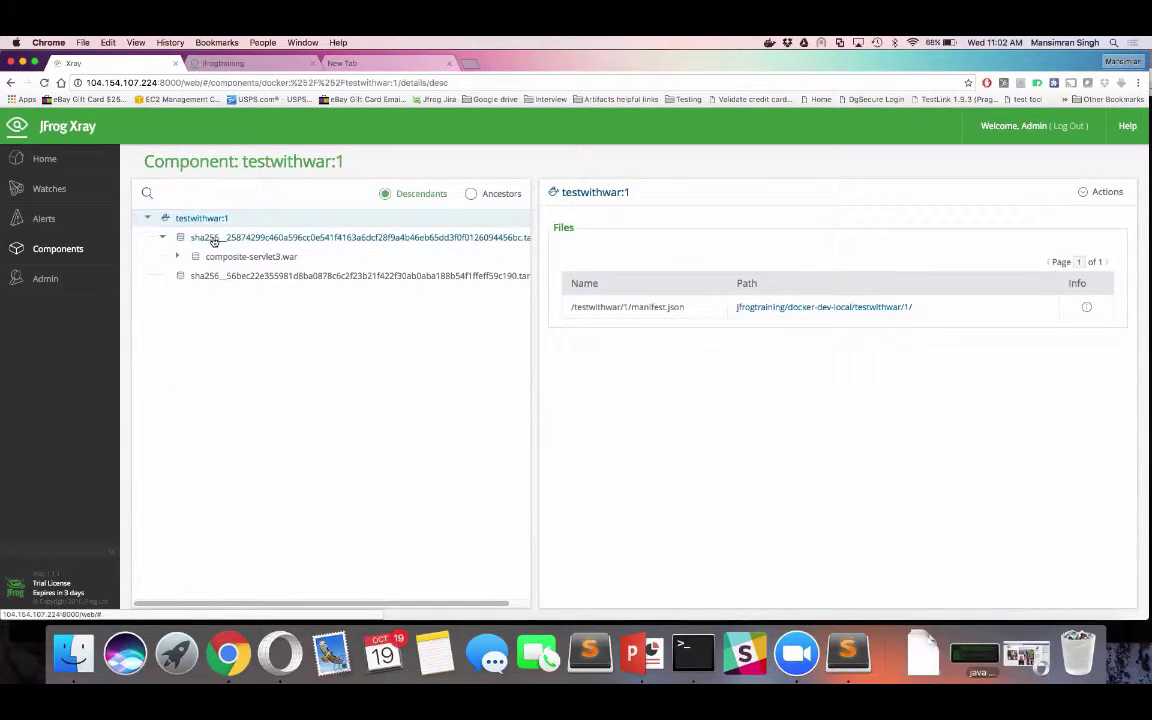
click(177, 256)
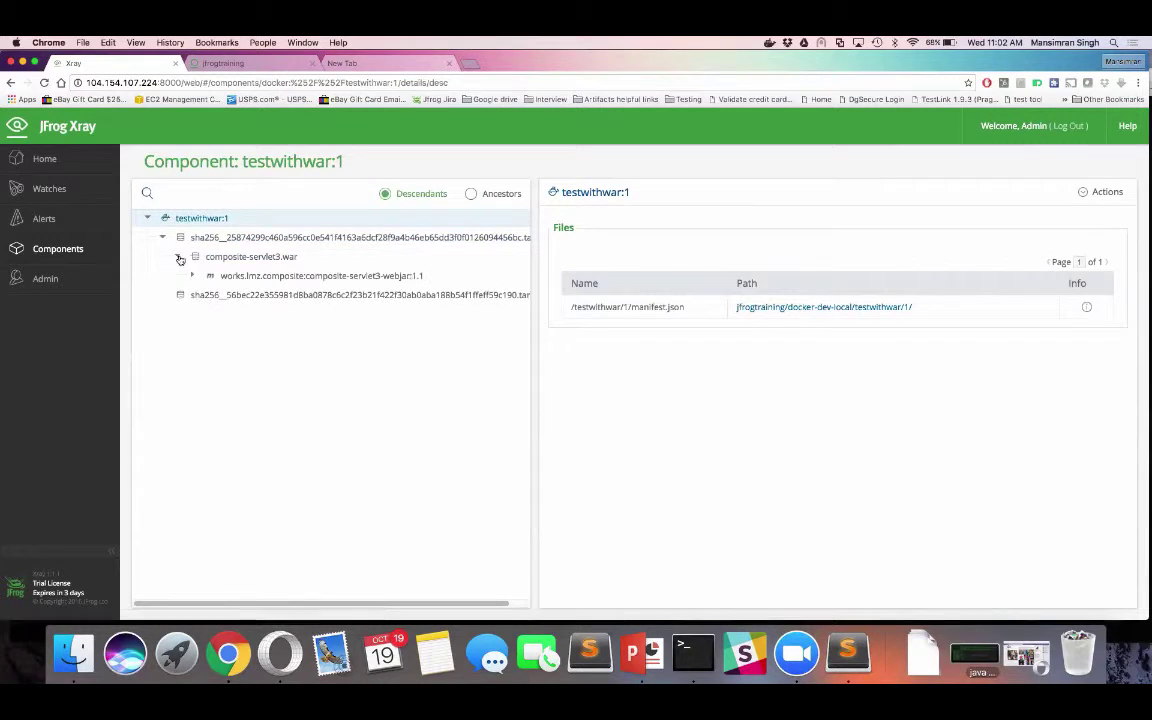
click(249, 276)
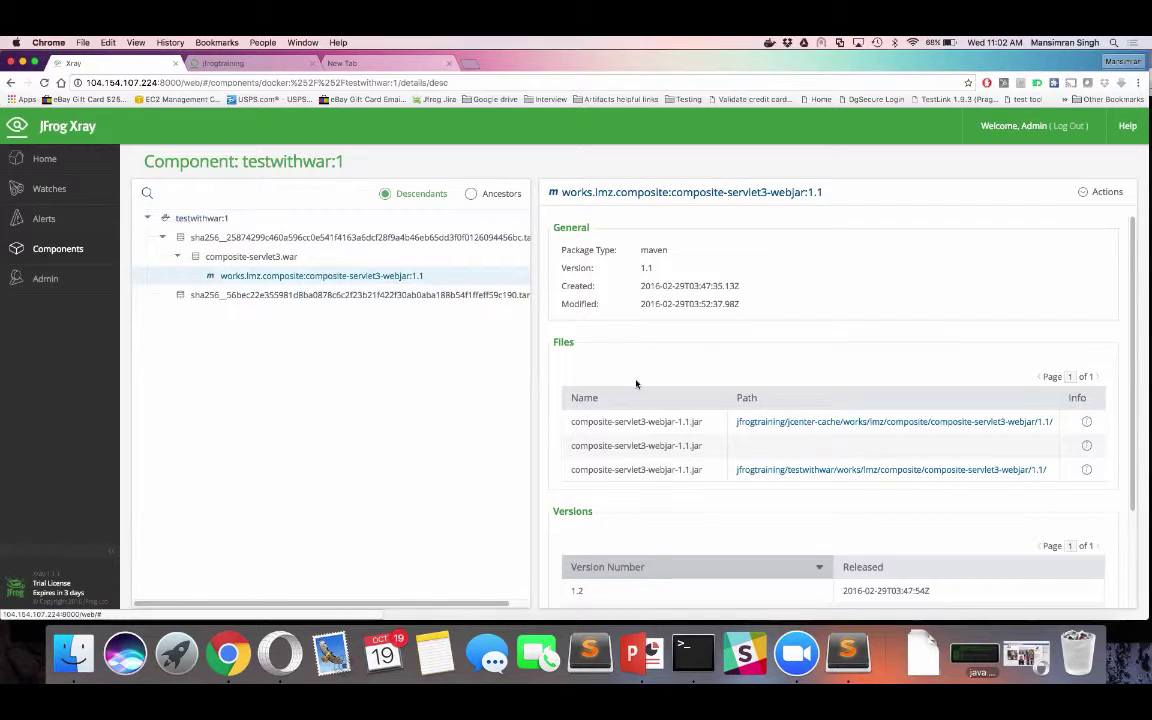
scroll(636, 383, down, 1)
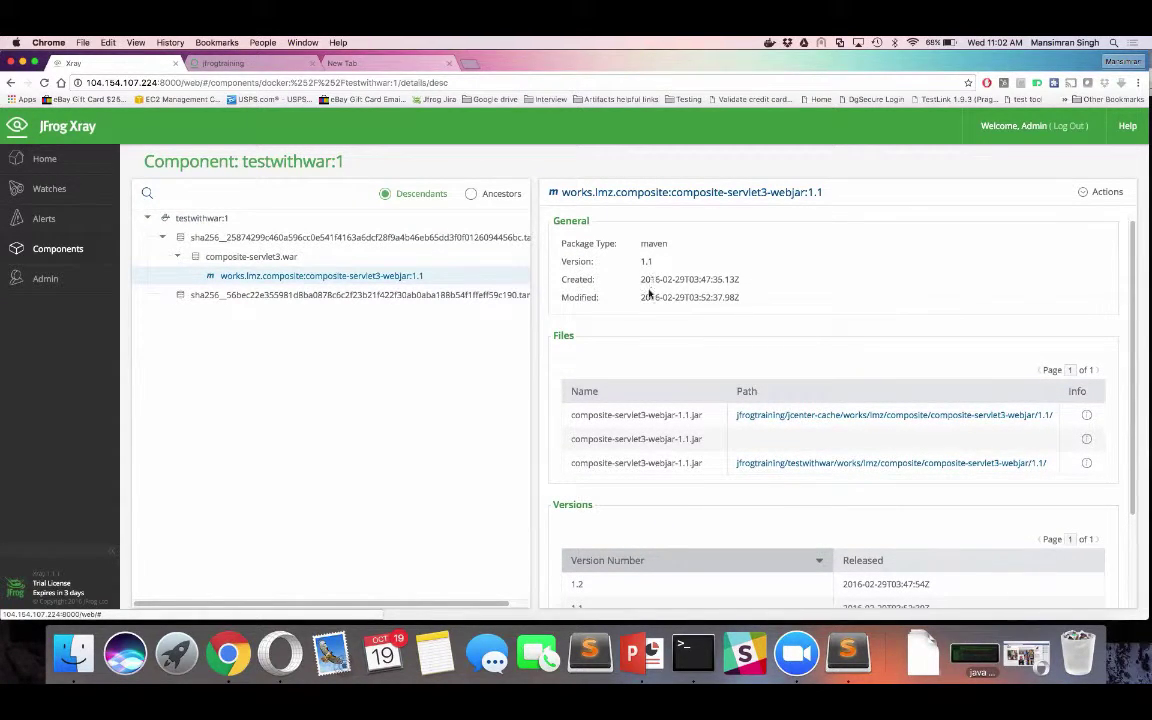
scroll(648, 293, down, 3)
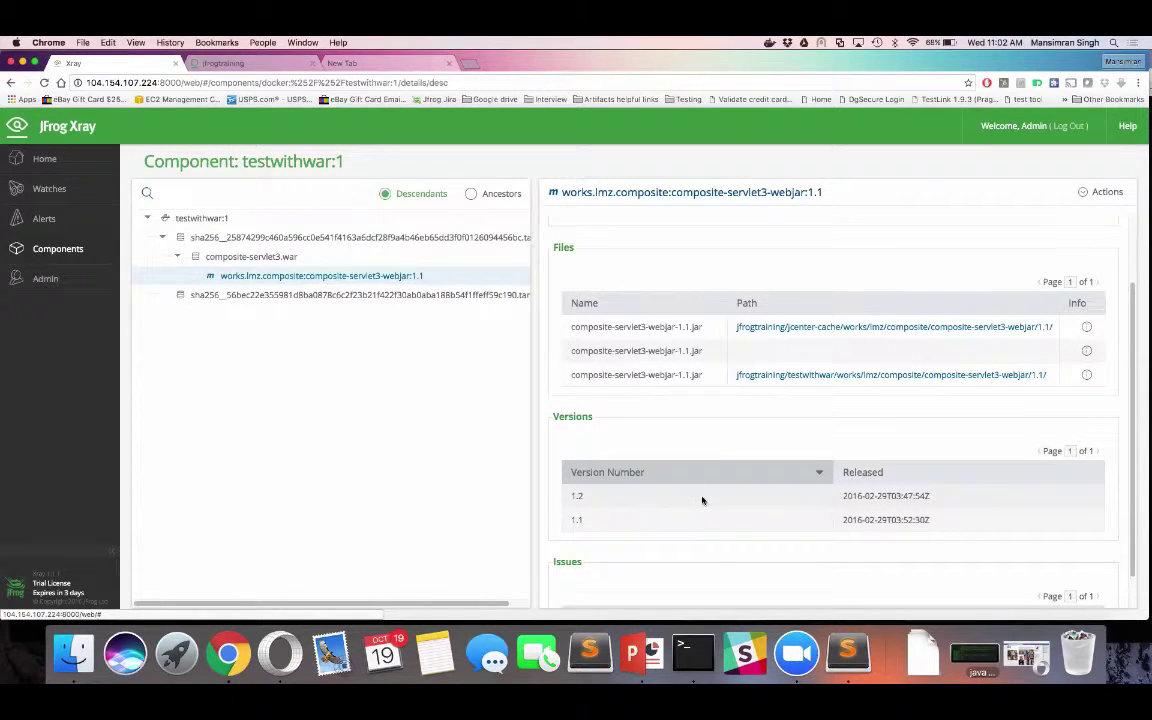
scroll(702, 500, up, 3)
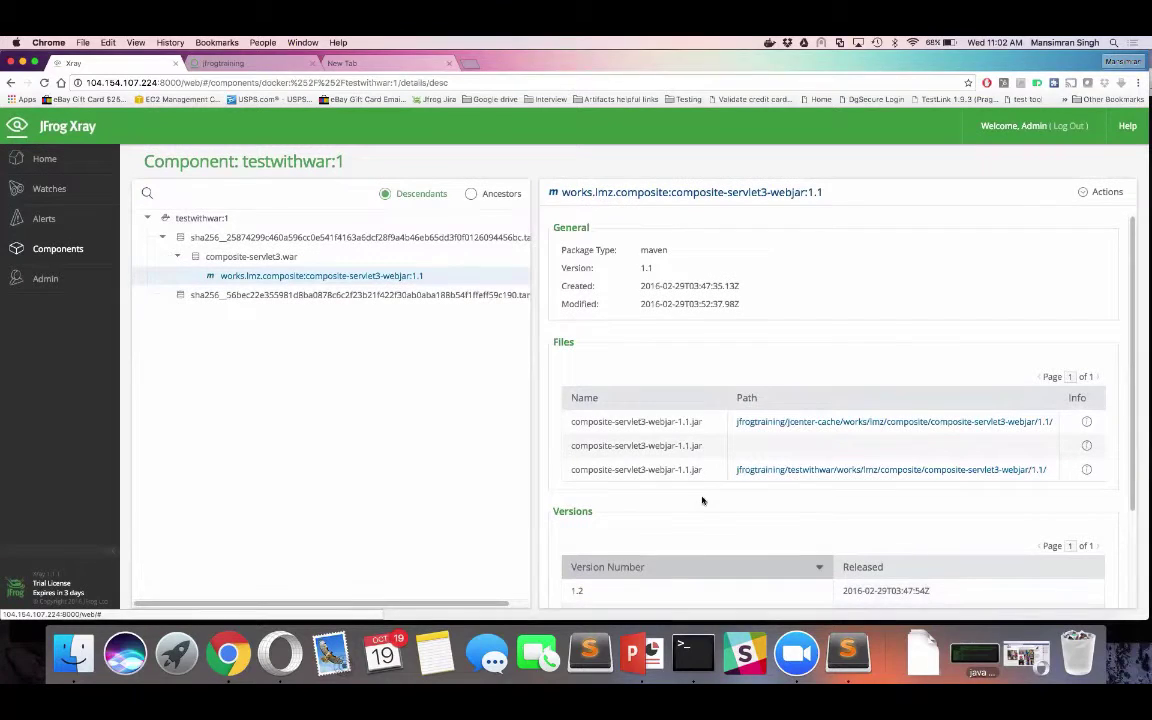
View the separate component details of composite-servlet3-webjar:1.1 and review its versions and issues.
right_click(395, 277)
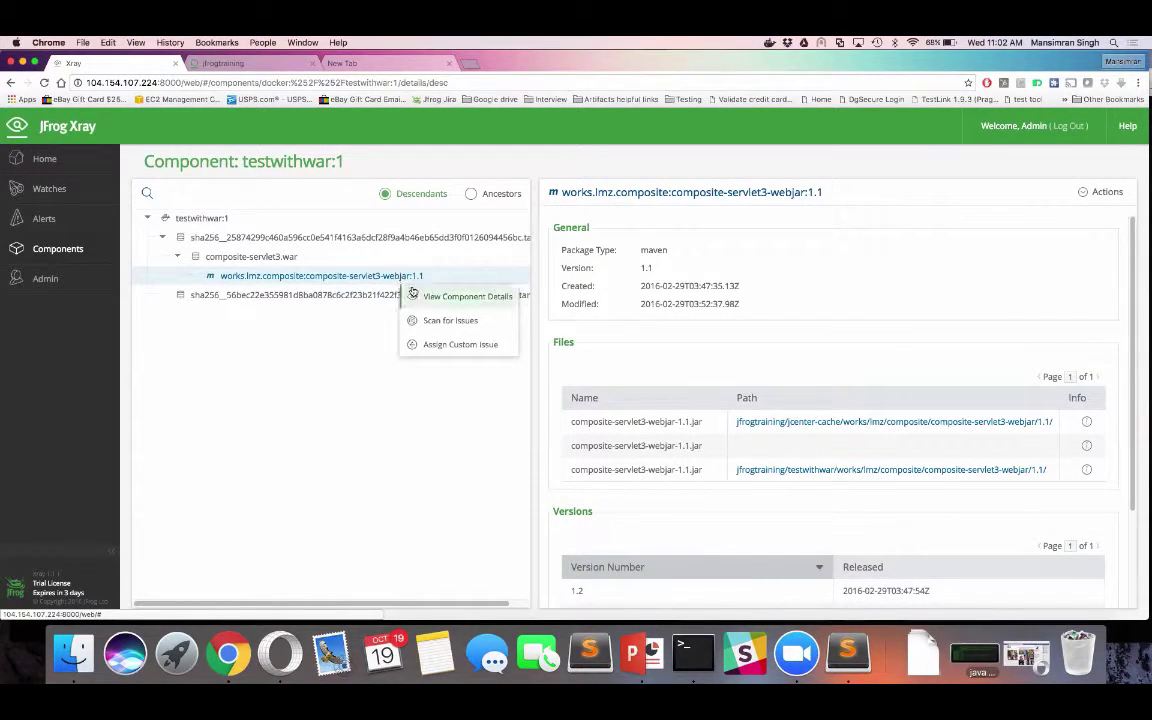
click(424, 304)
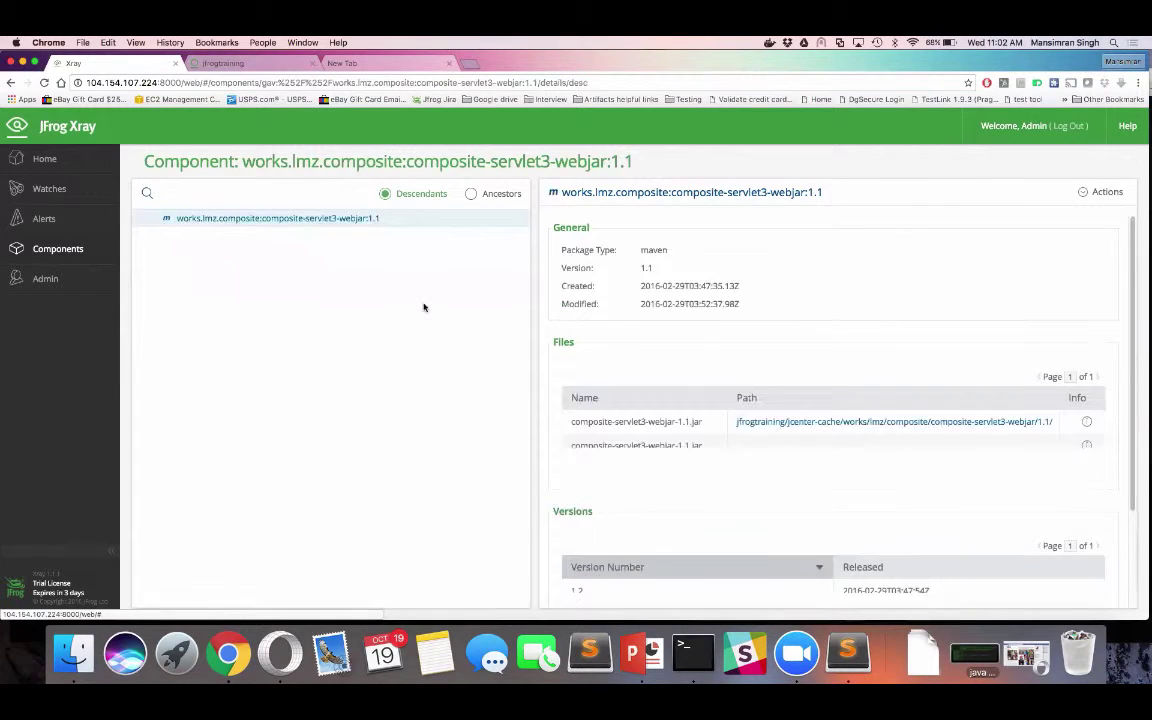
scroll(713, 383, down, 4)
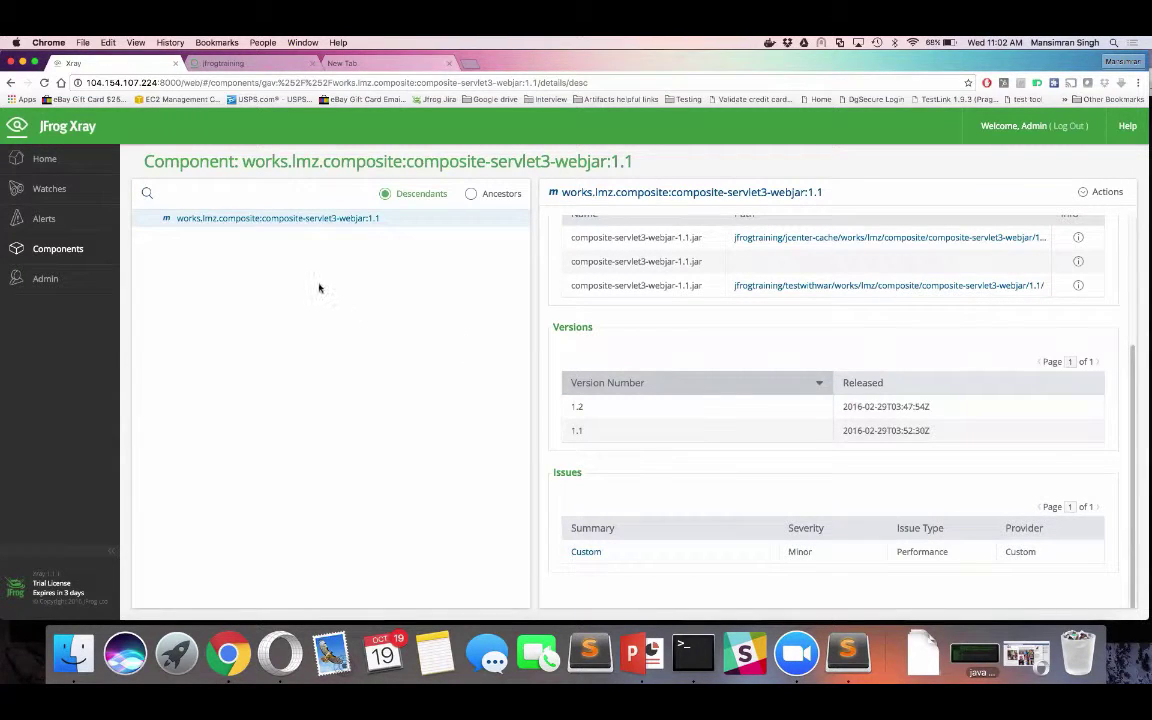
Return to testwithwar:1 and reselect composite-servlet3-webjar:1.1 beneath composite-servlet3.war in the component tree.
click(9, 83)
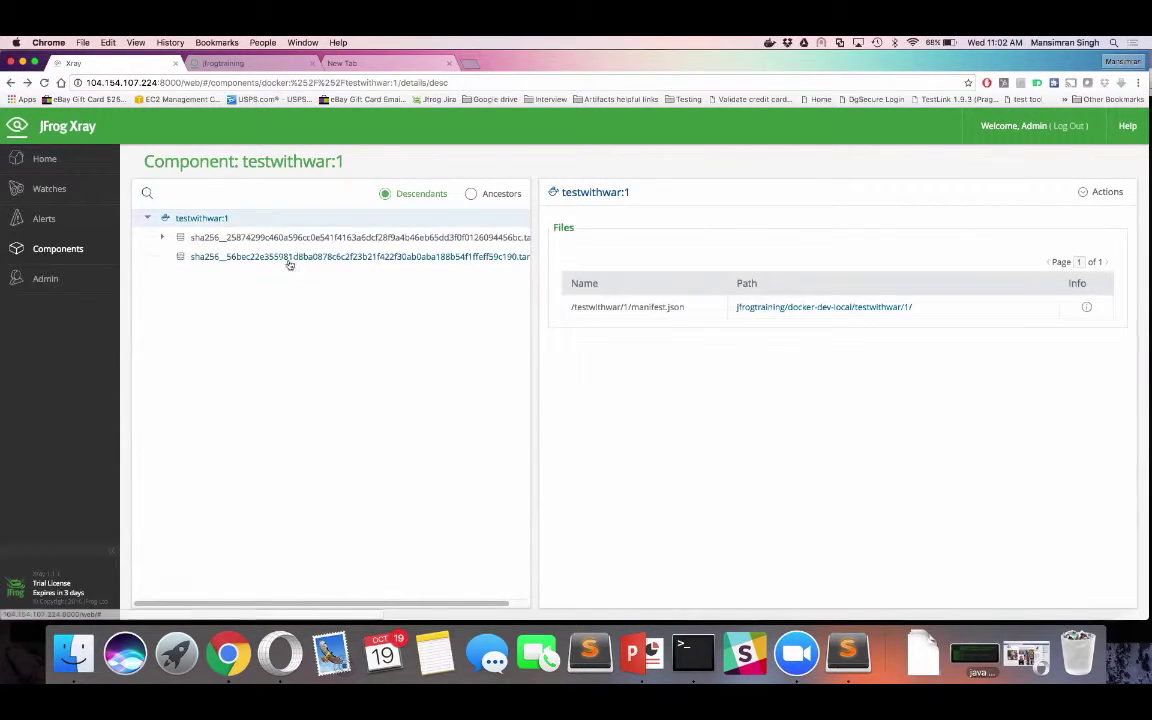
click(162, 237)
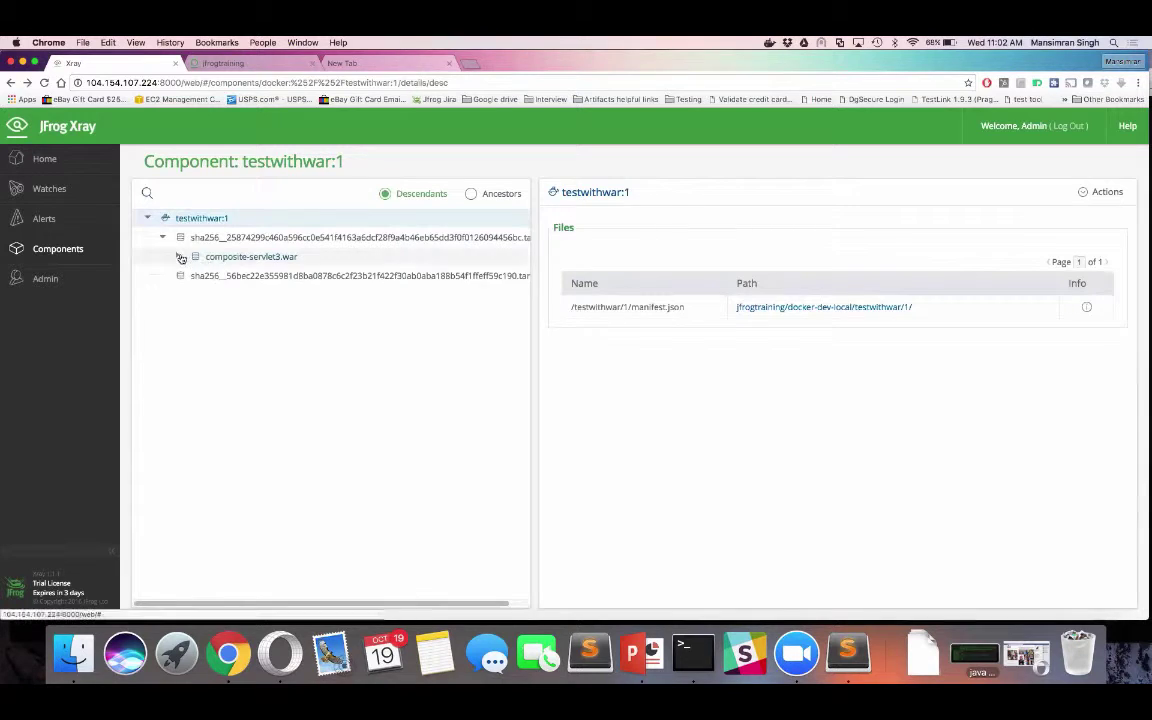
click(178, 256)
click(270, 276)
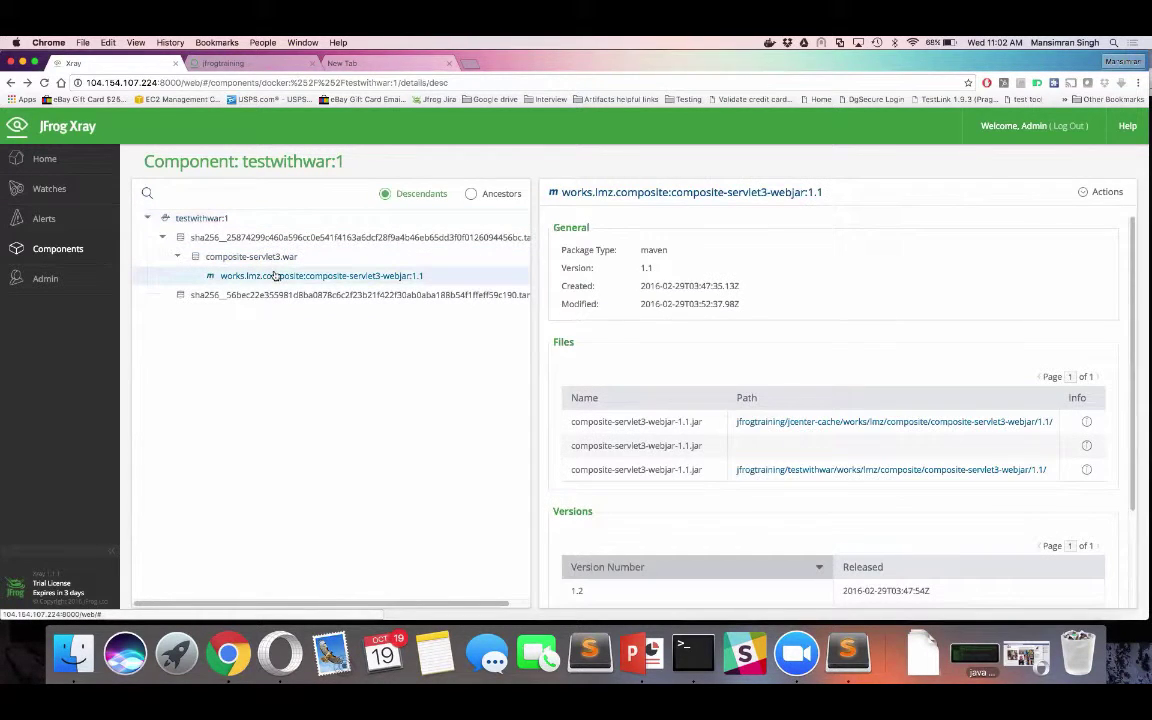
Start a custom issue for composite-servlet3-webjar:1.1 titled "Issue-demo" with the description "This is a issue found during webinar".
right_click(280, 276)
click(316, 305)
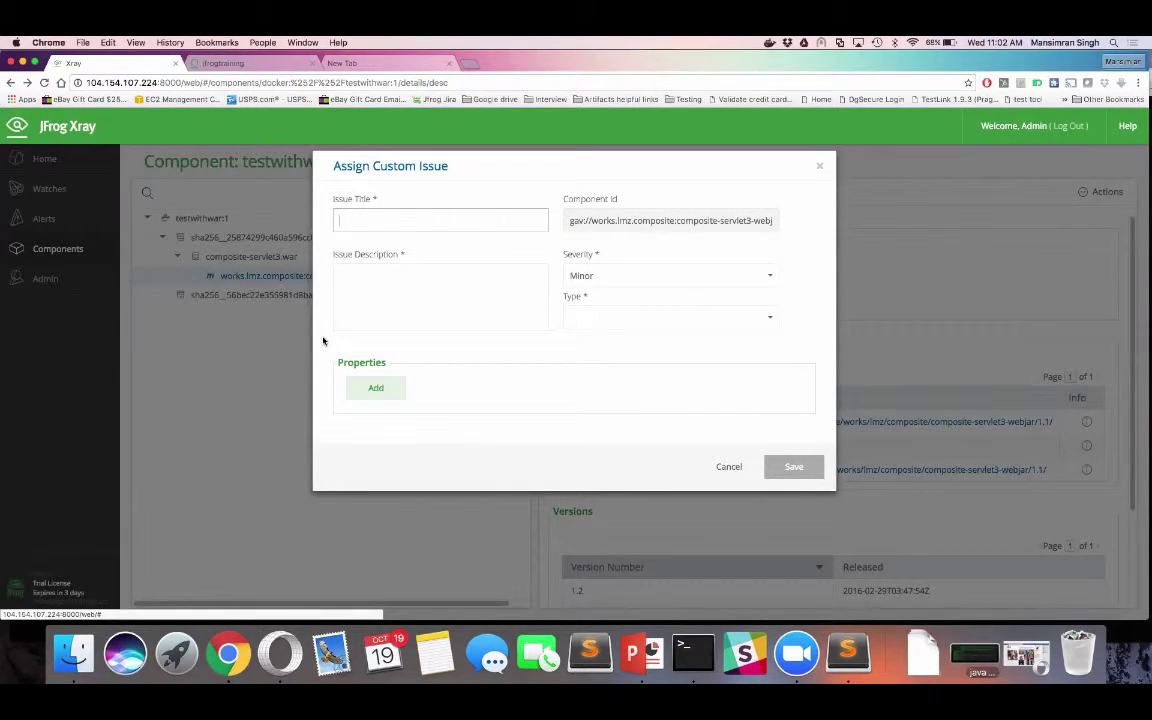
click(382, 217)
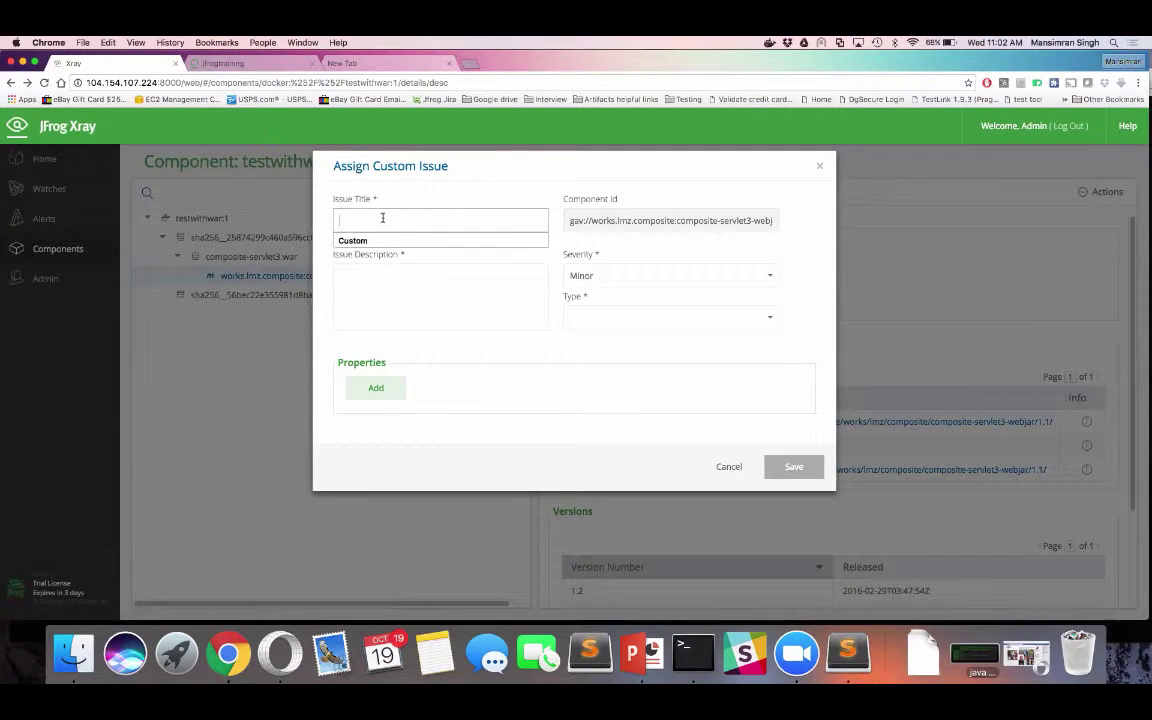
text(Iss)
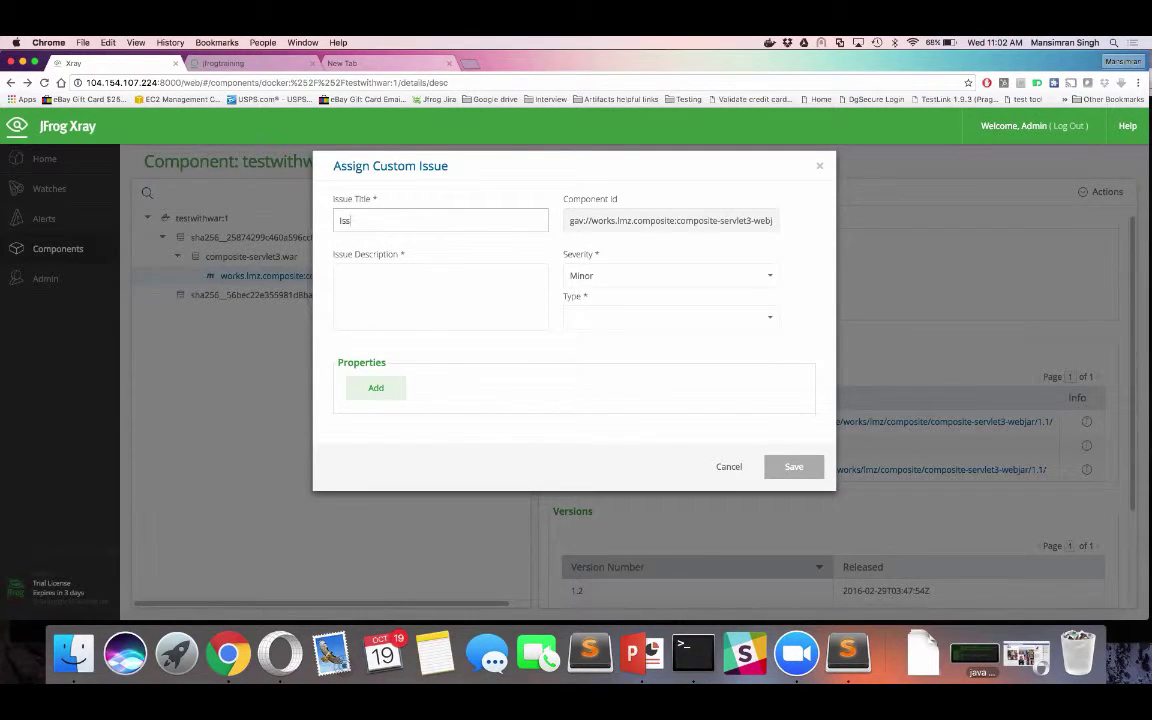
text(ue-demo)
click(390, 283)
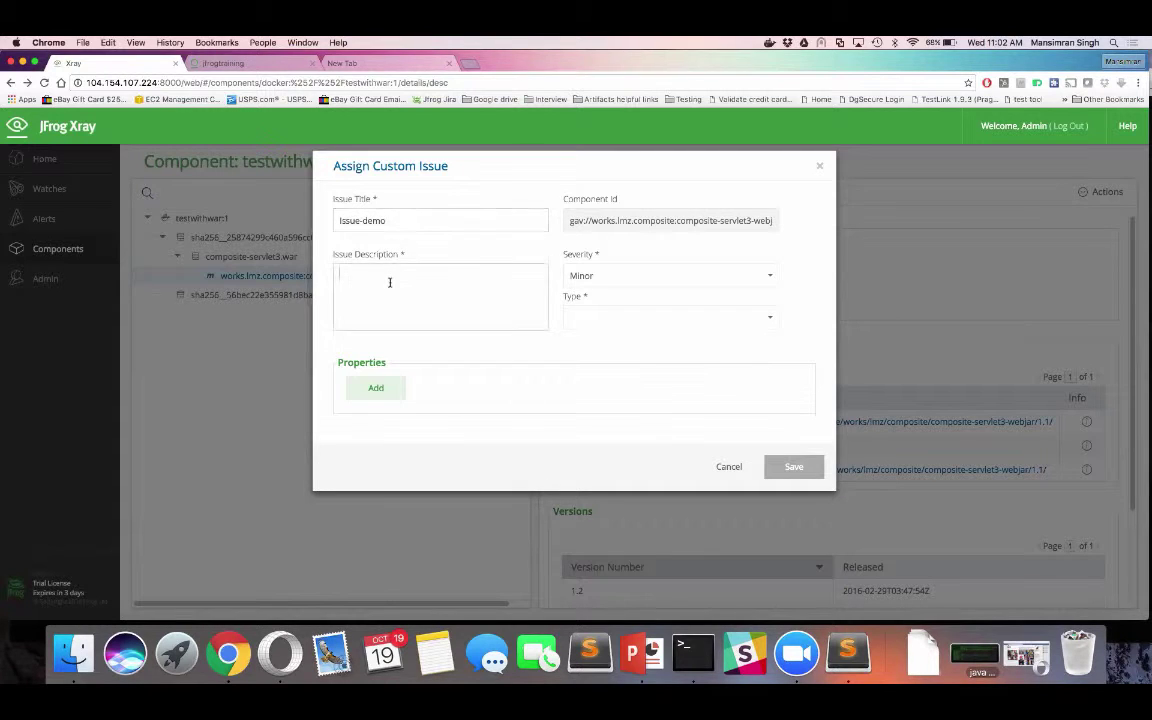
text(This is a issue found during webinar)
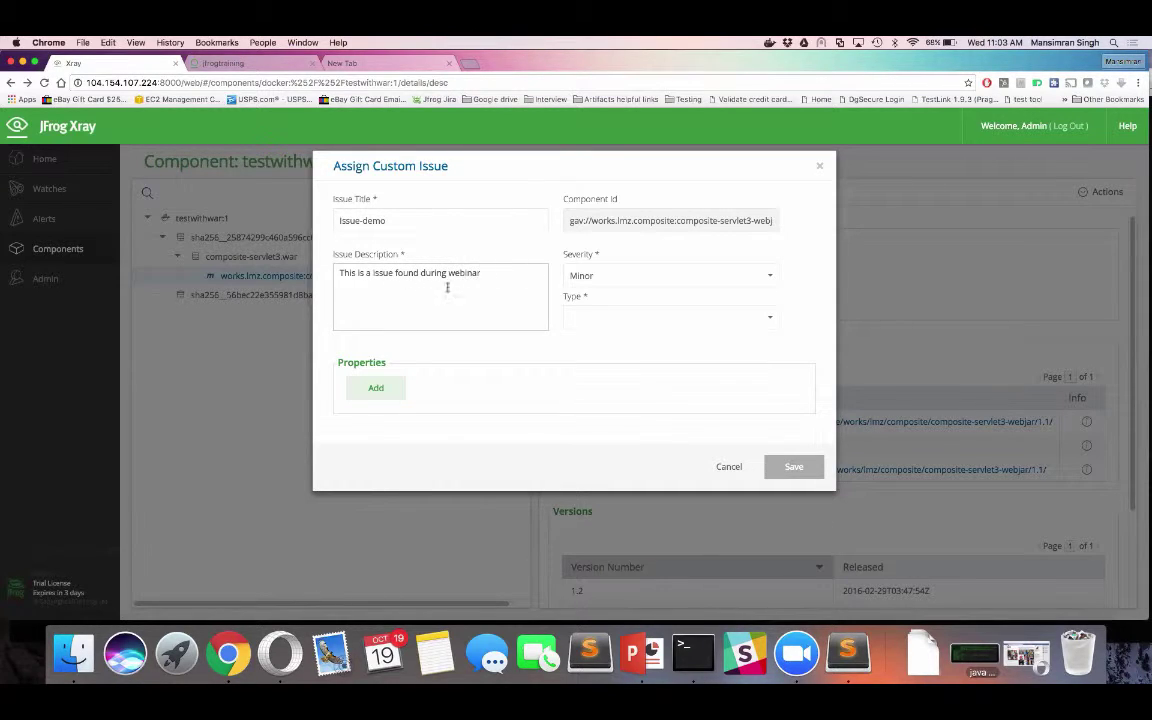
Set the custom issue's severity to Major and type to Versions, and save it.
click(615, 273)
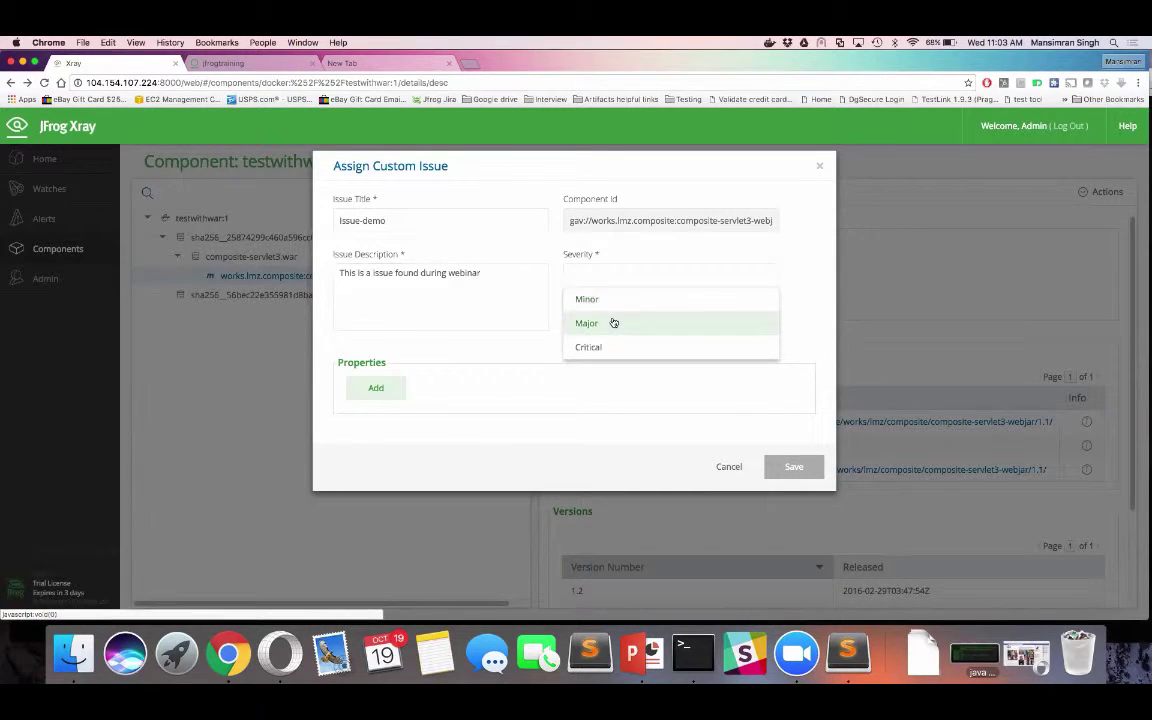
click(614, 322)
click(612, 319)
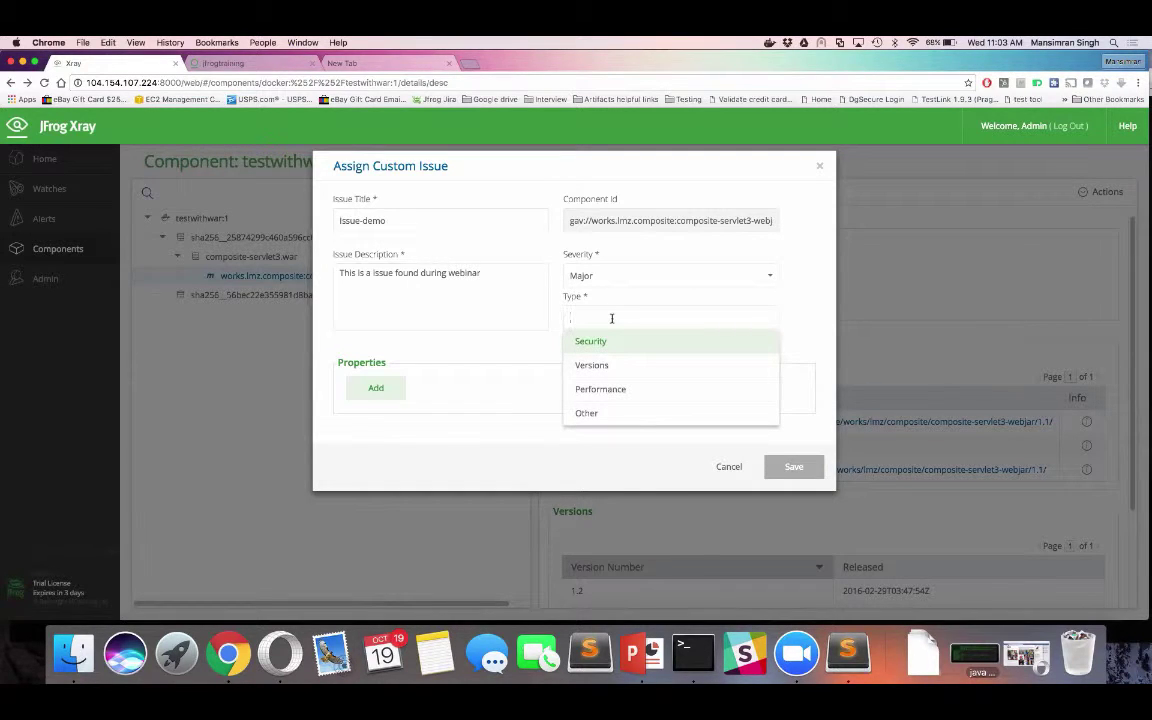
click(613, 369)
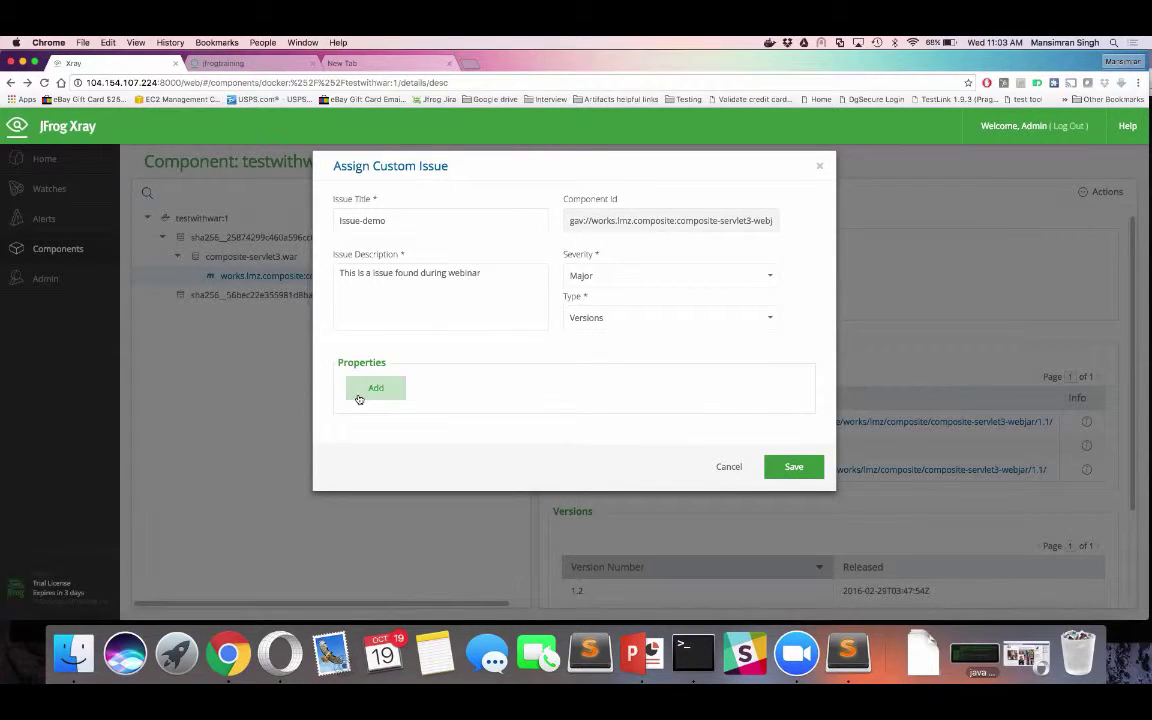
click(794, 468)
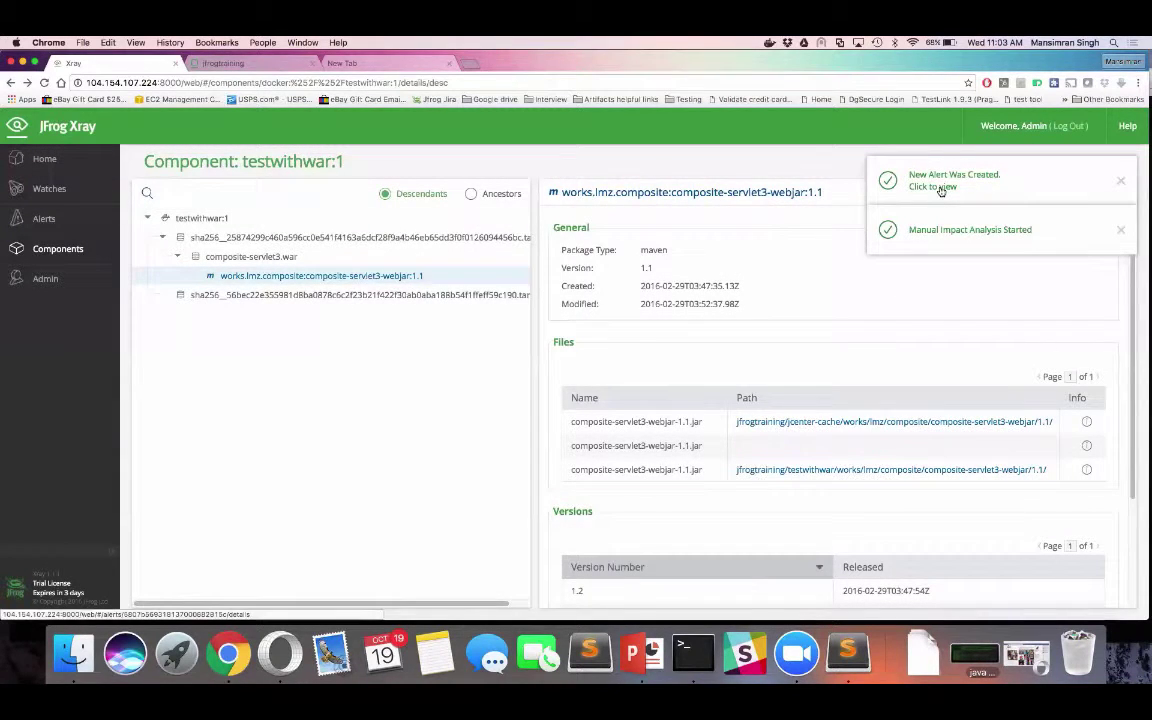
View the new alert for Issue-demo and examine its issue information, impacted artifacts and impact path.
click(936, 187)
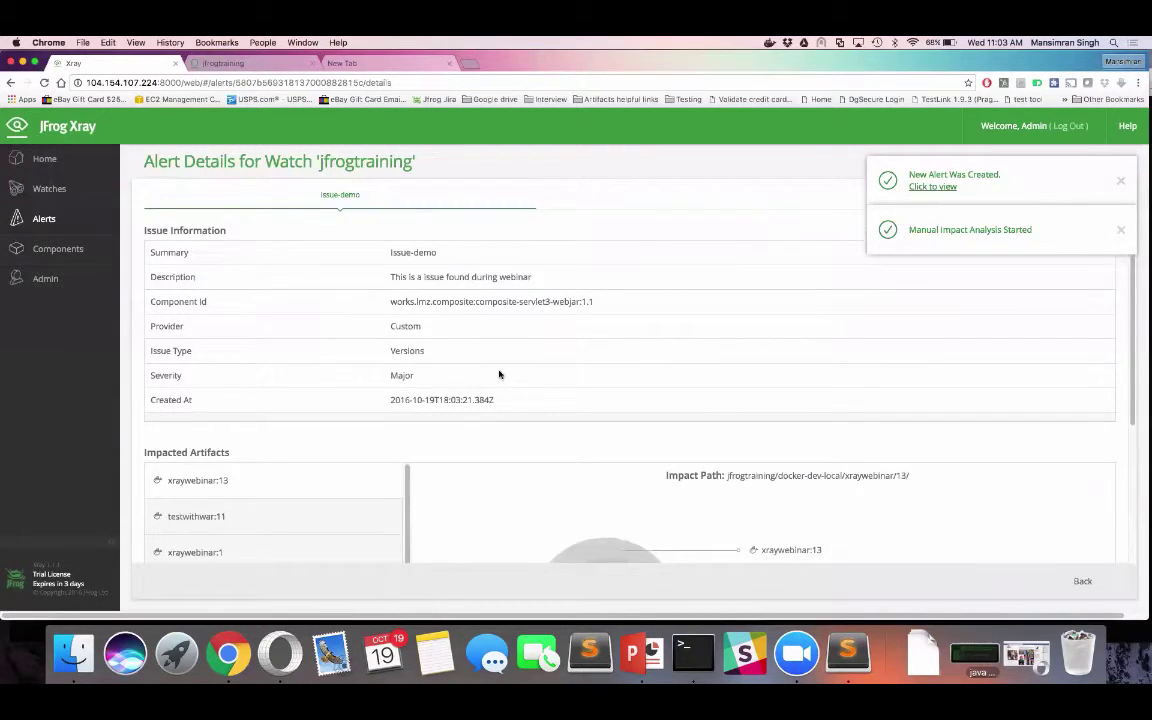
scroll(499, 375, down, 1)
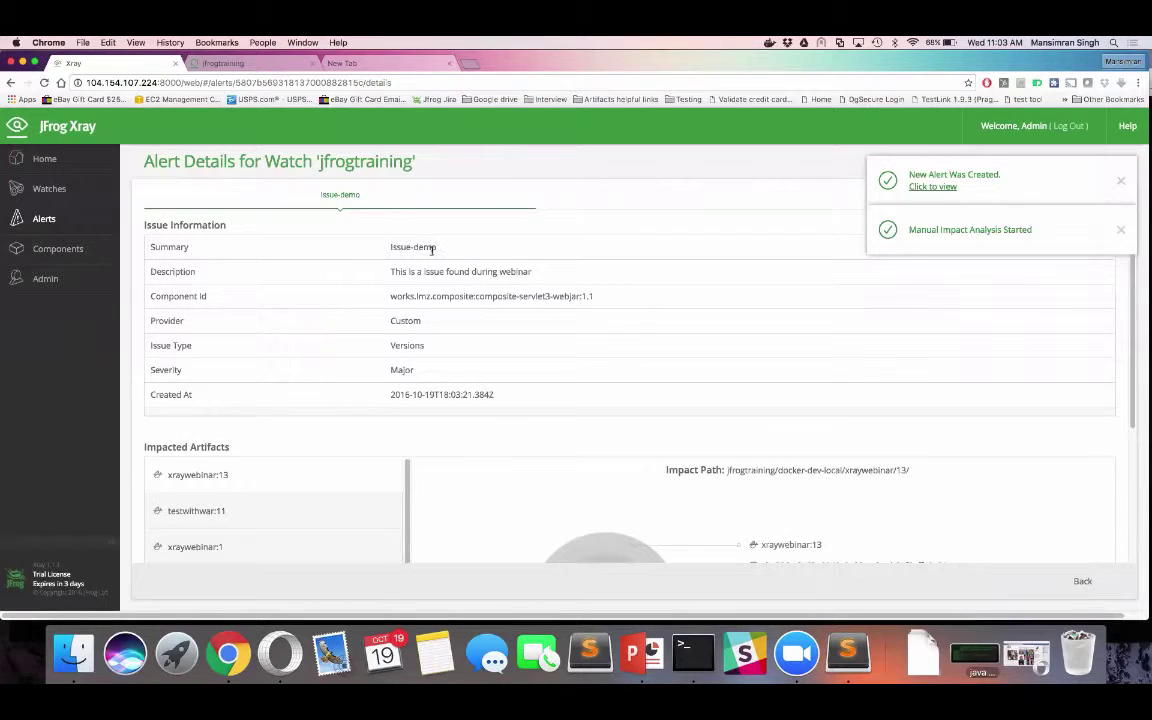
scroll(494, 418, down, 5)
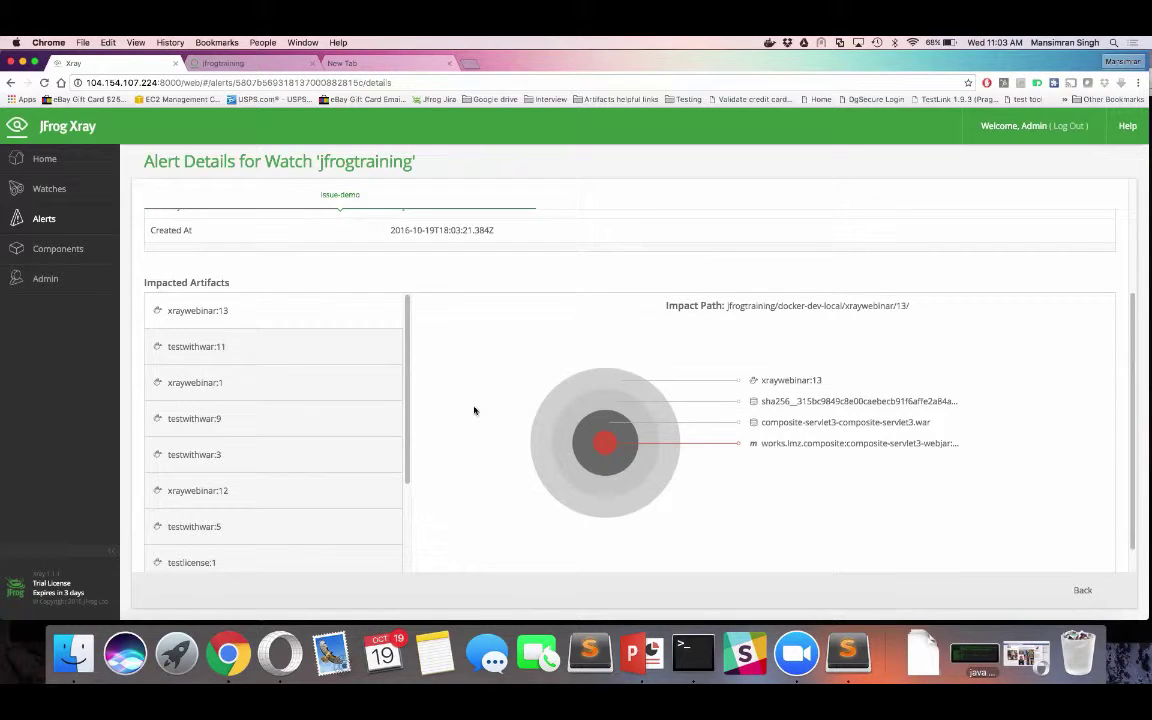
scroll(360, 412, down, 5)
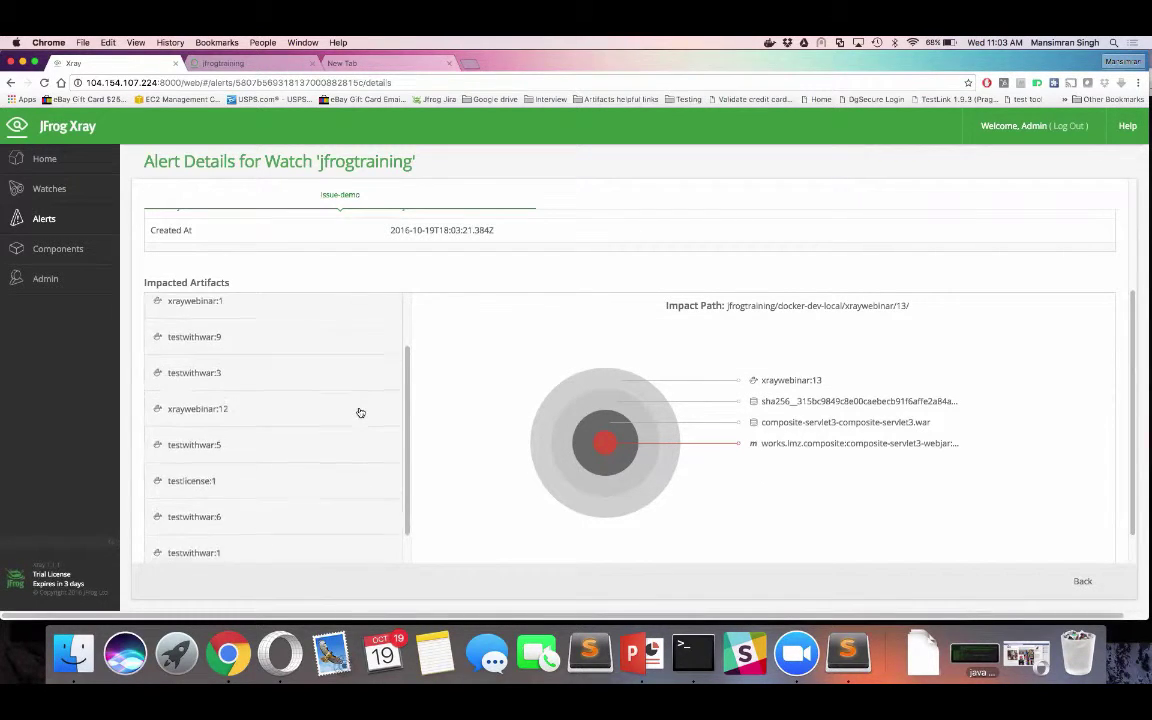
scroll(360, 412, down, 3)
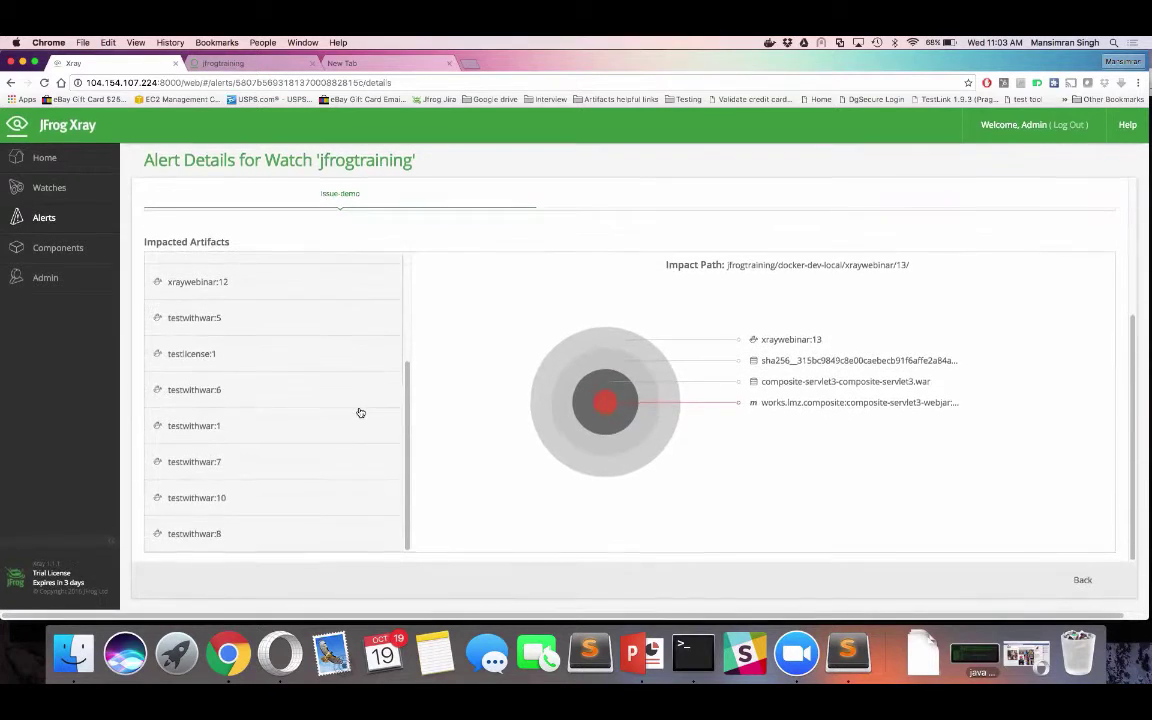
scroll(360, 412, up, 4)
scroll(360, 412, up, 5)
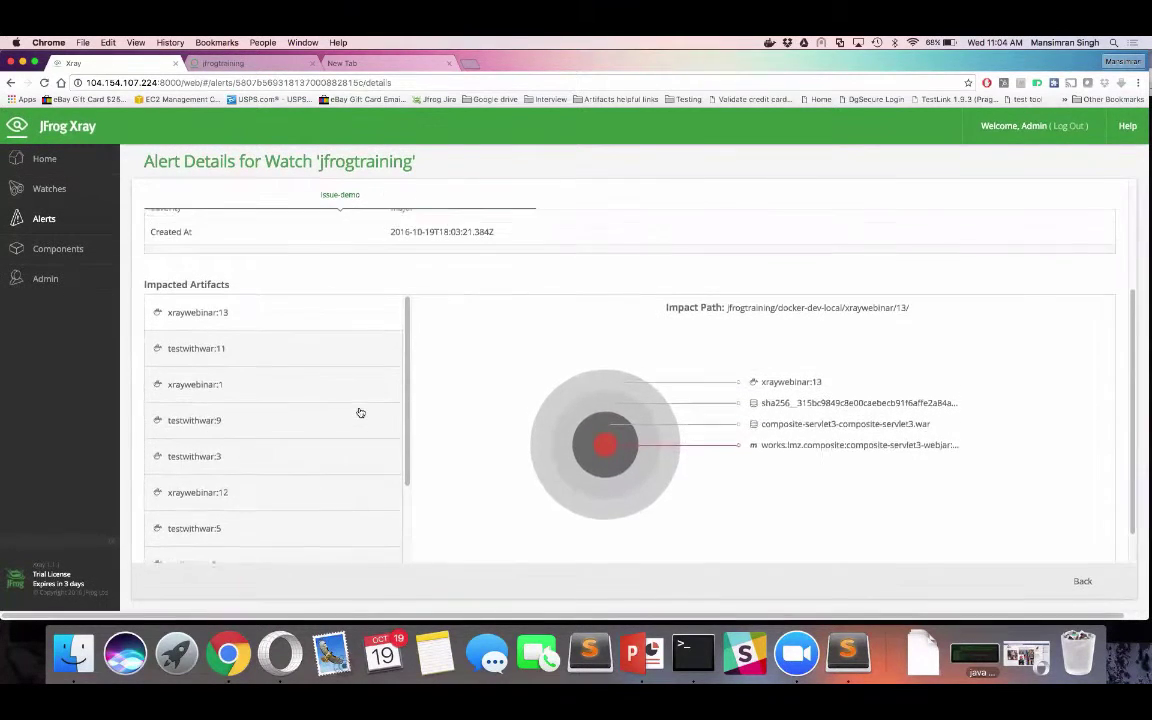
scroll(360, 412, up, 1)
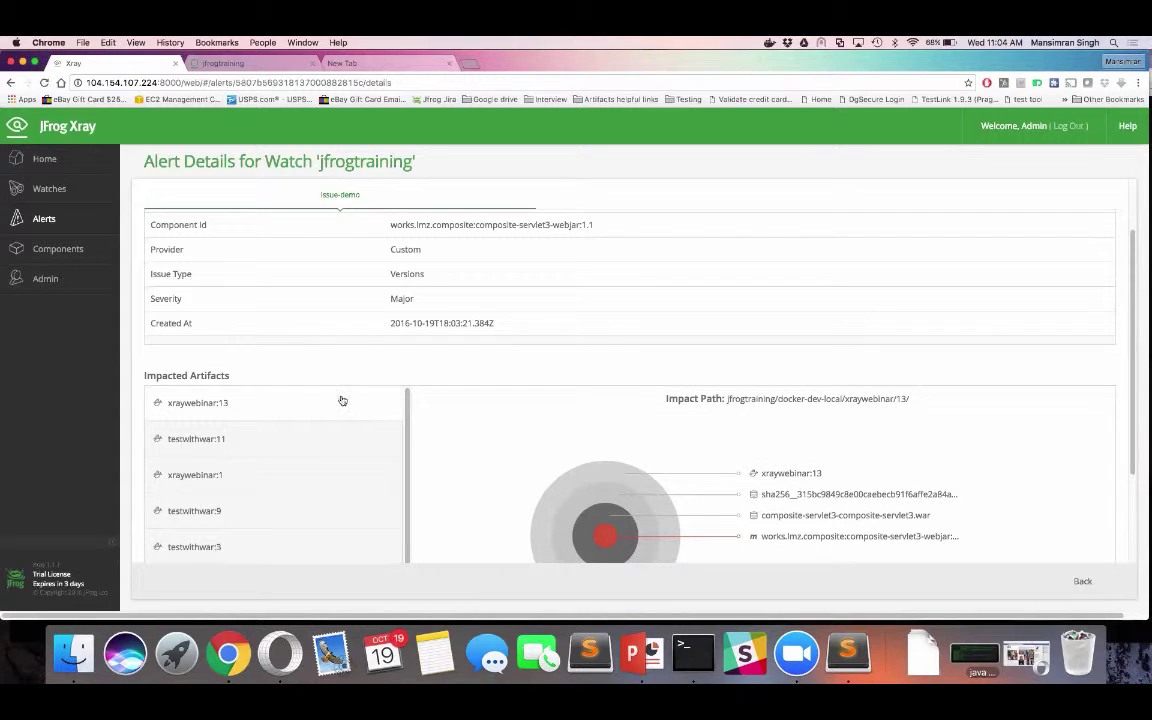
Search the components for "testwithwar" and view the details of testwithwar:1.
click(62, 250)
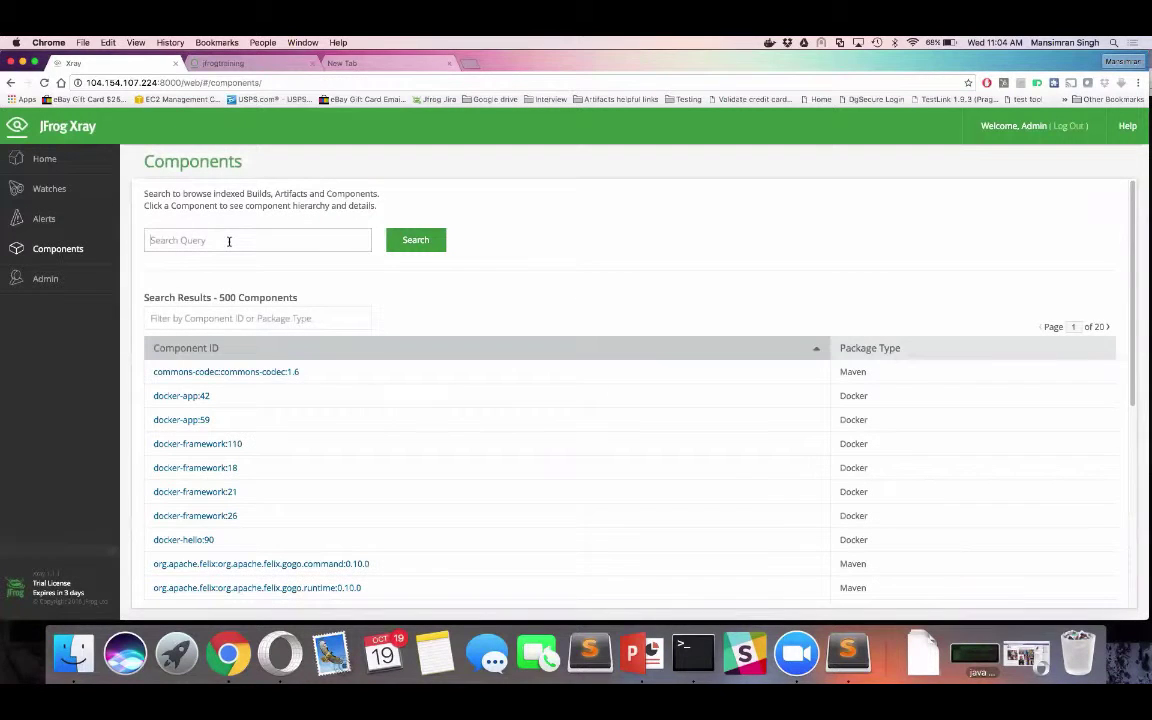
click(198, 240)
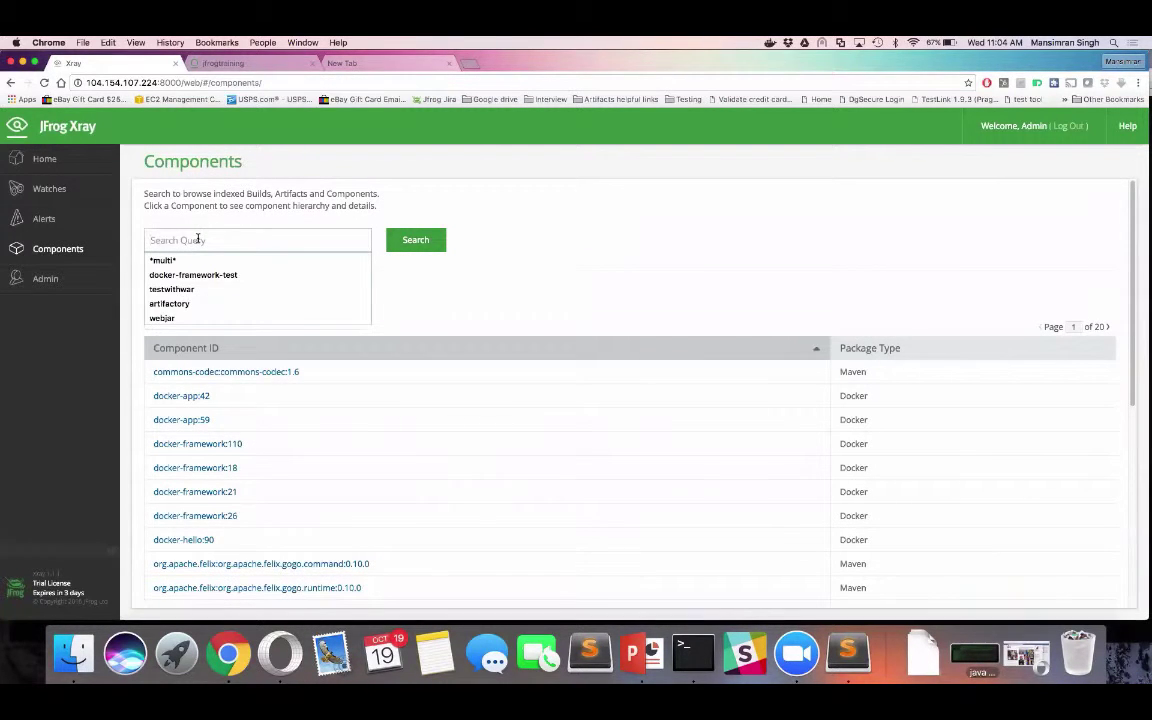
text(testwithwar)
key(Return)
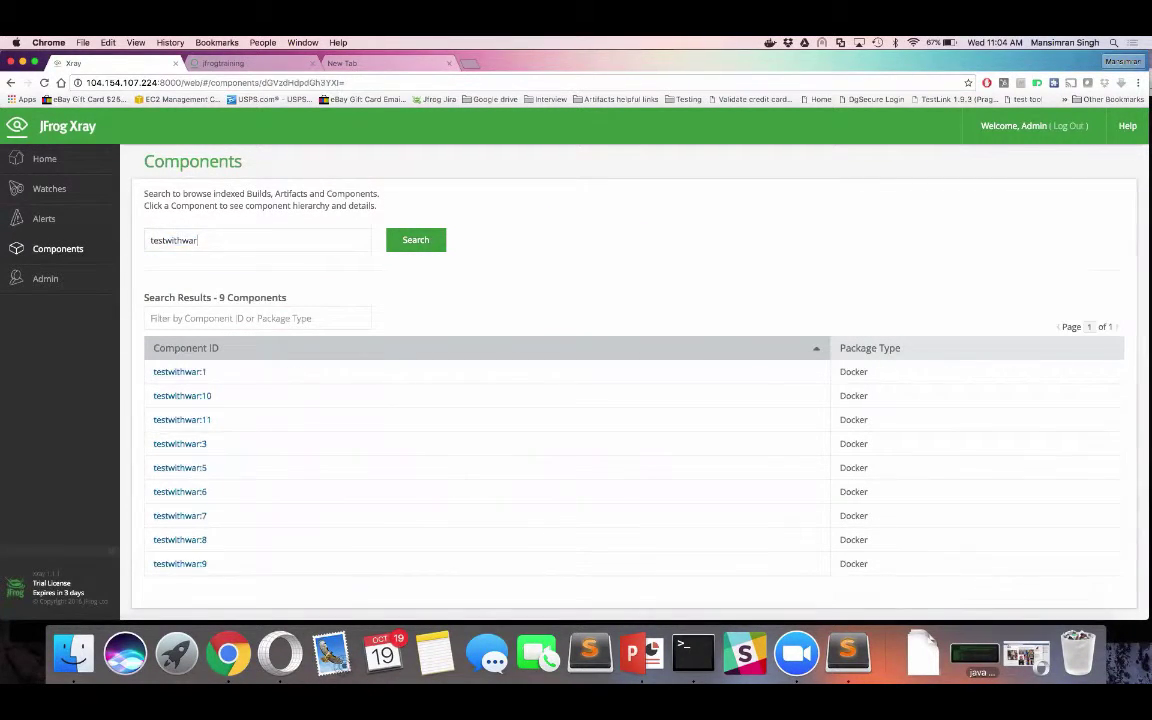
click(192, 374)
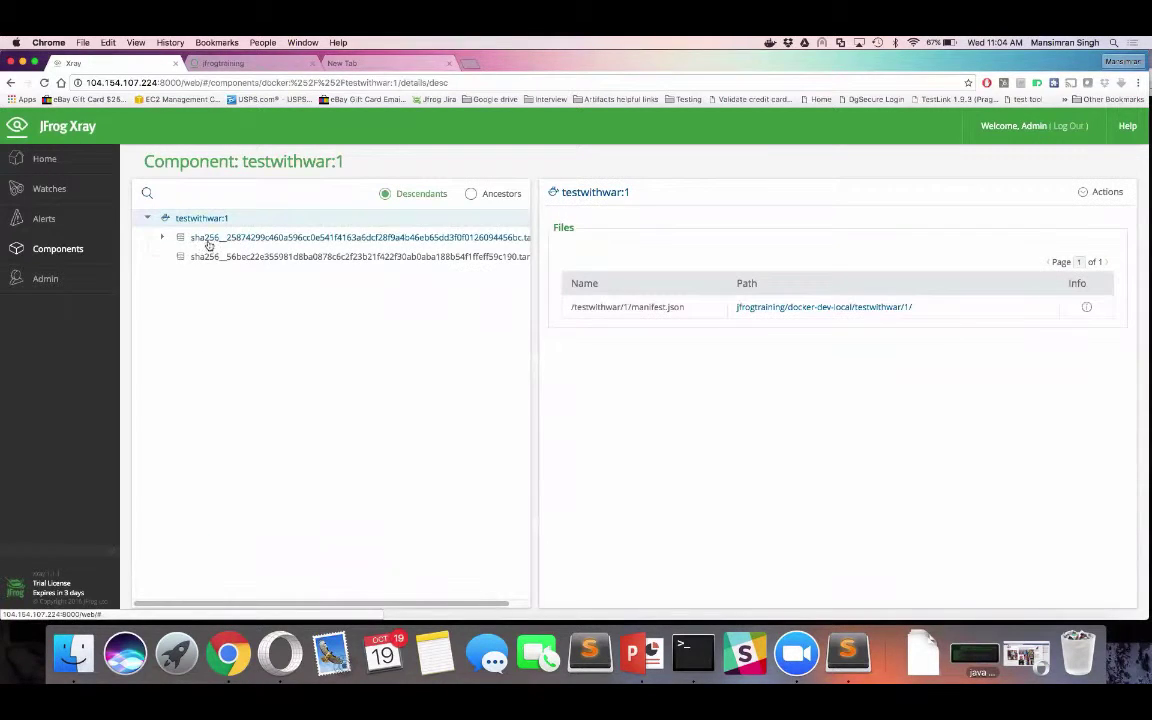
Find composite-servlet3-webjar:1.1 beneath composite-servlet3.war in the component tree and show its separate component details.
click(162, 237)
click(179, 259)
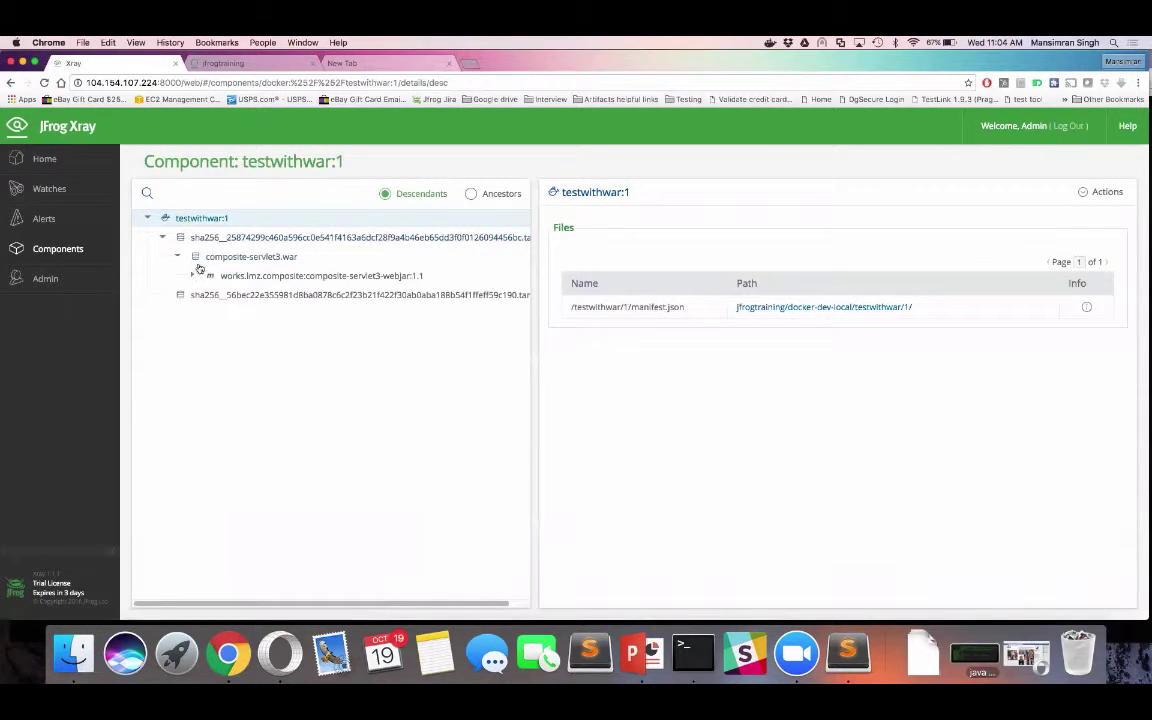
click(214, 275)
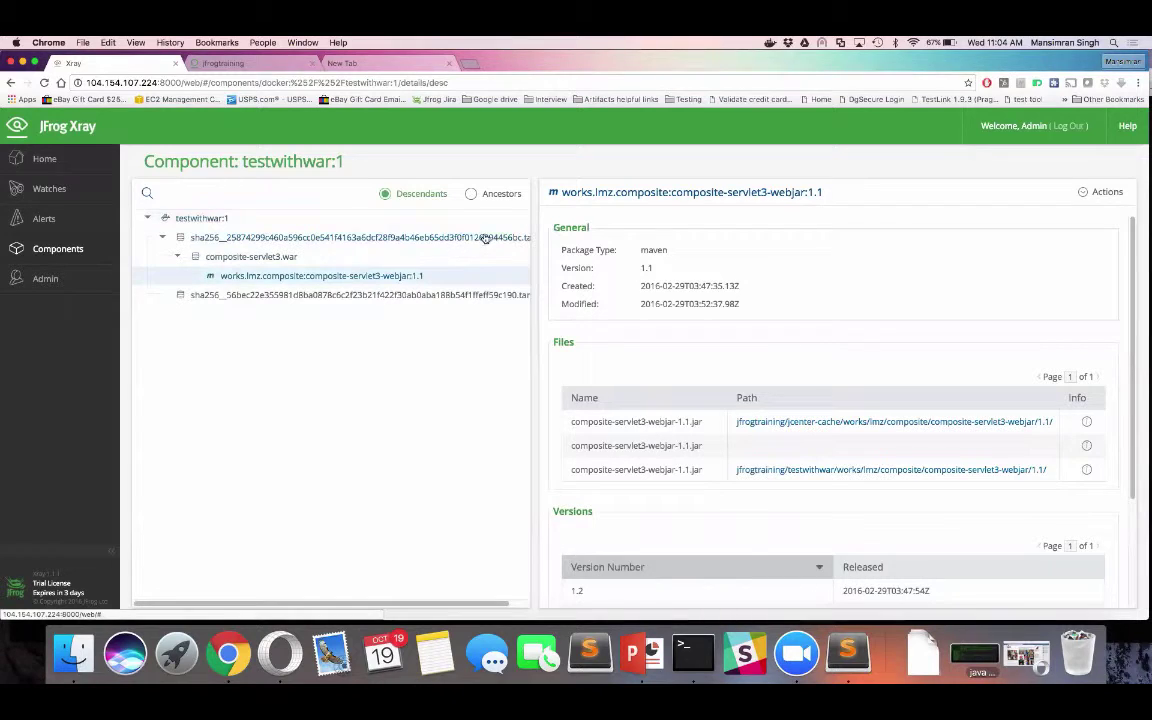
right_click(408, 277)
click(421, 296)
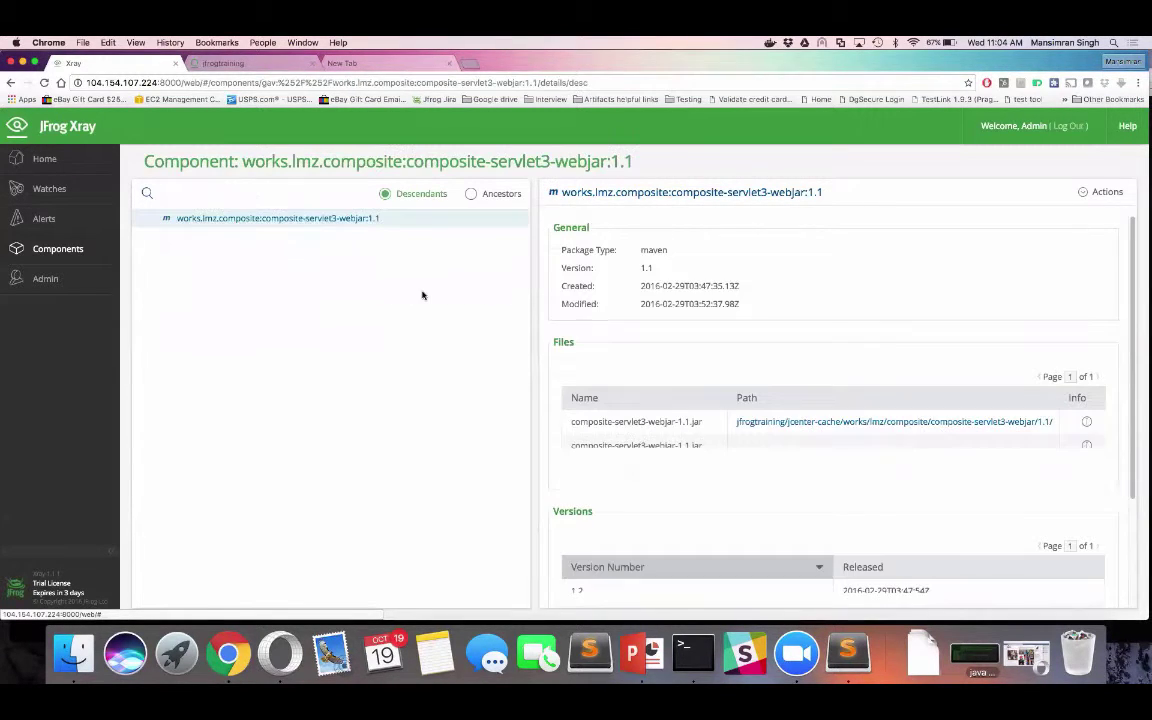
Show the ancestors of composite-servlet3-webjar:1.1 and trace composite-servlet3.war through its Docker layers to the testwithwar images.
click(471, 195)
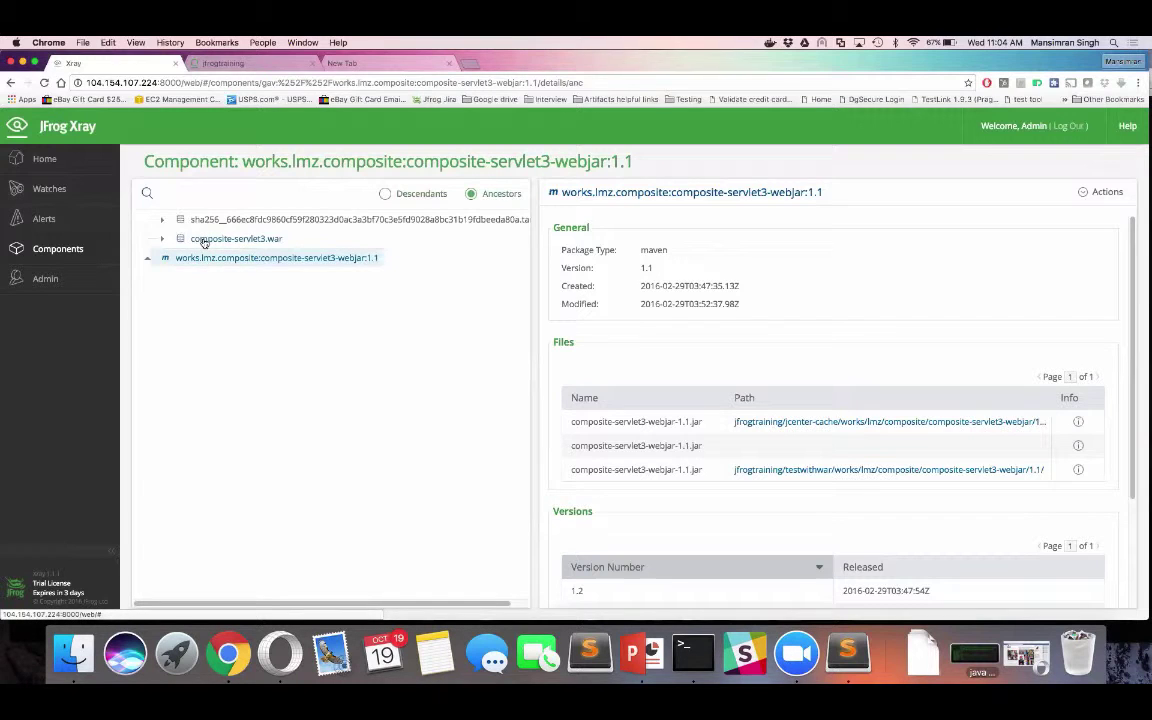
click(203, 238)
click(174, 259)
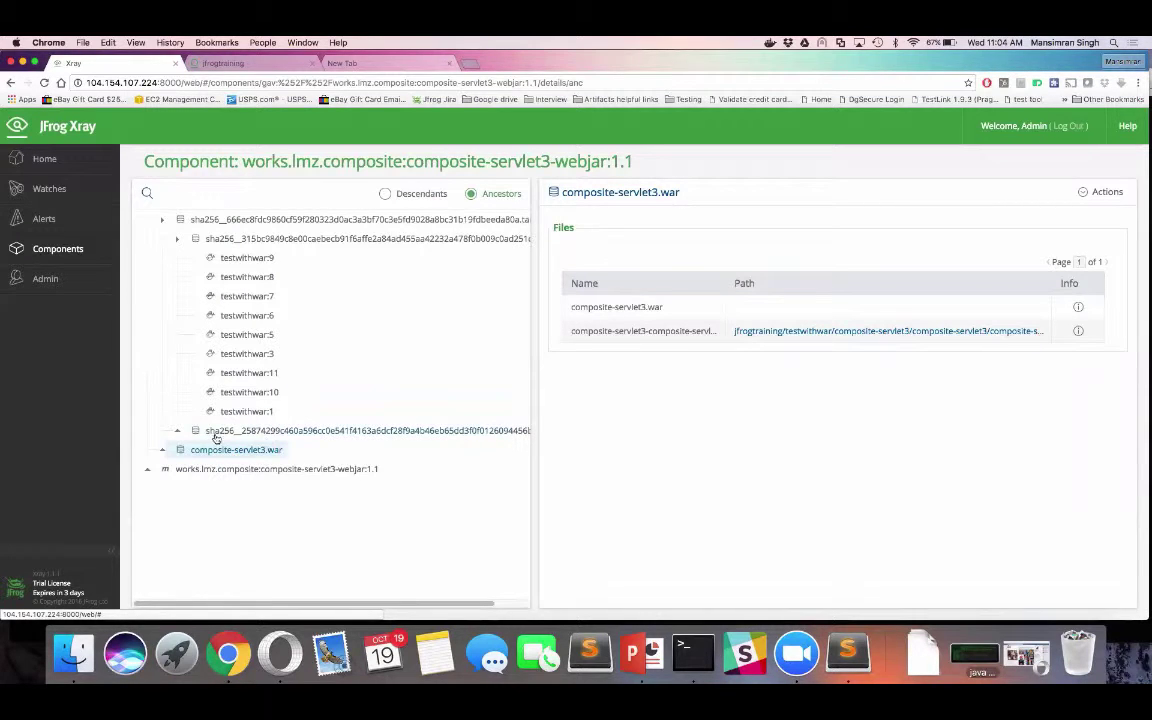
click(176, 430)
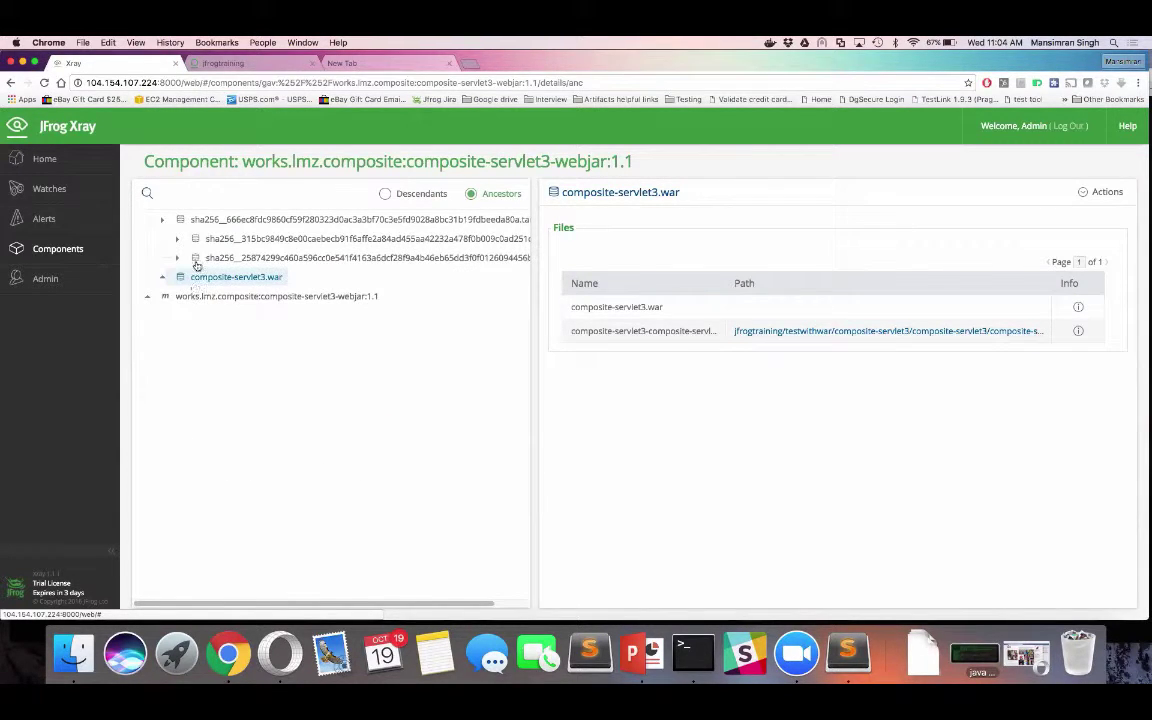
click(177, 239)
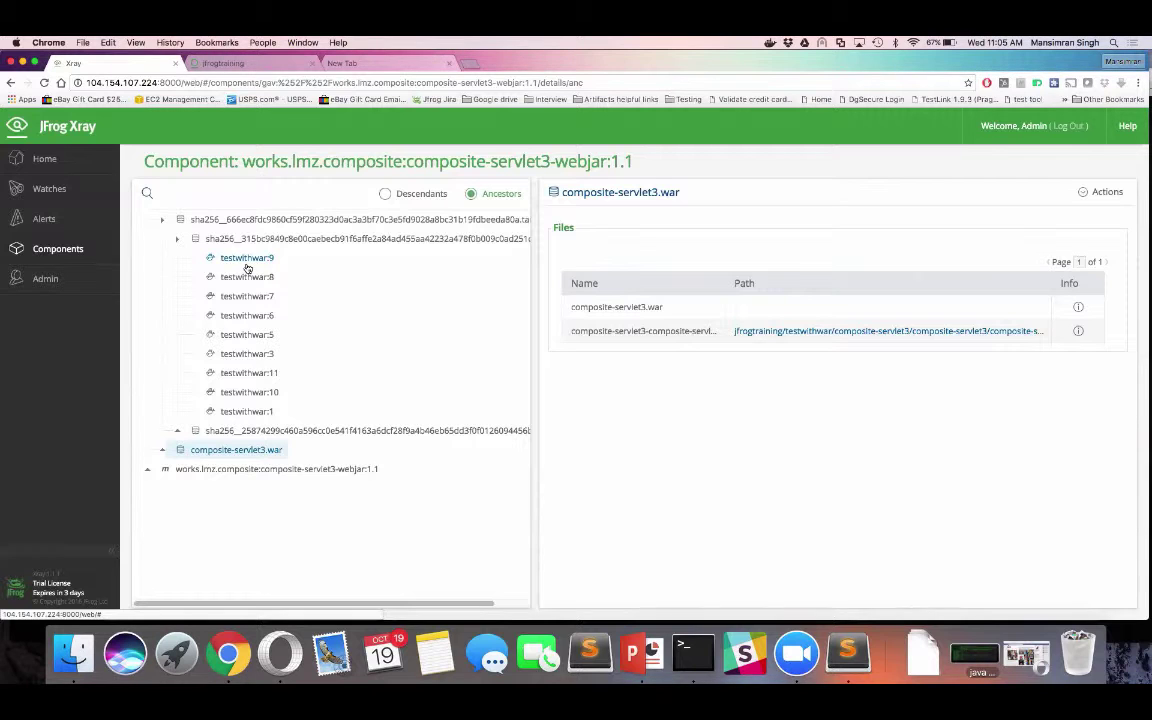
Switch to Artifactory and review the general information and JFrog Xray status of manifest.json in xraywebinar/13.
click(212, 62)
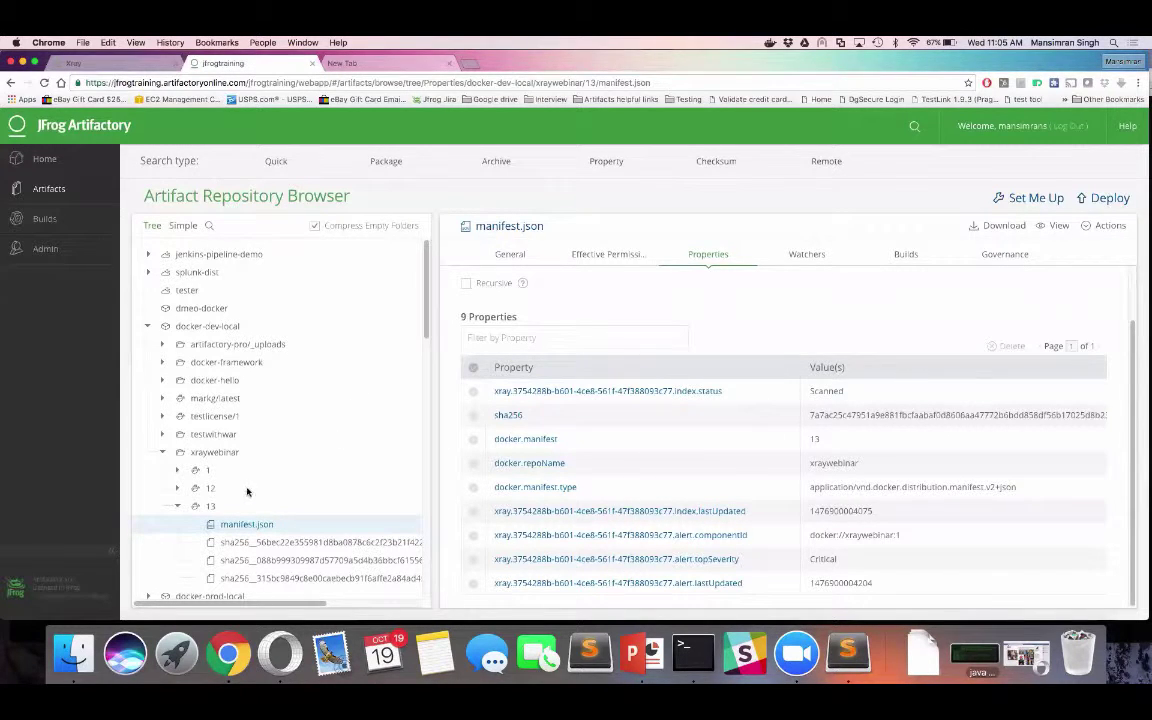
click(509, 255)
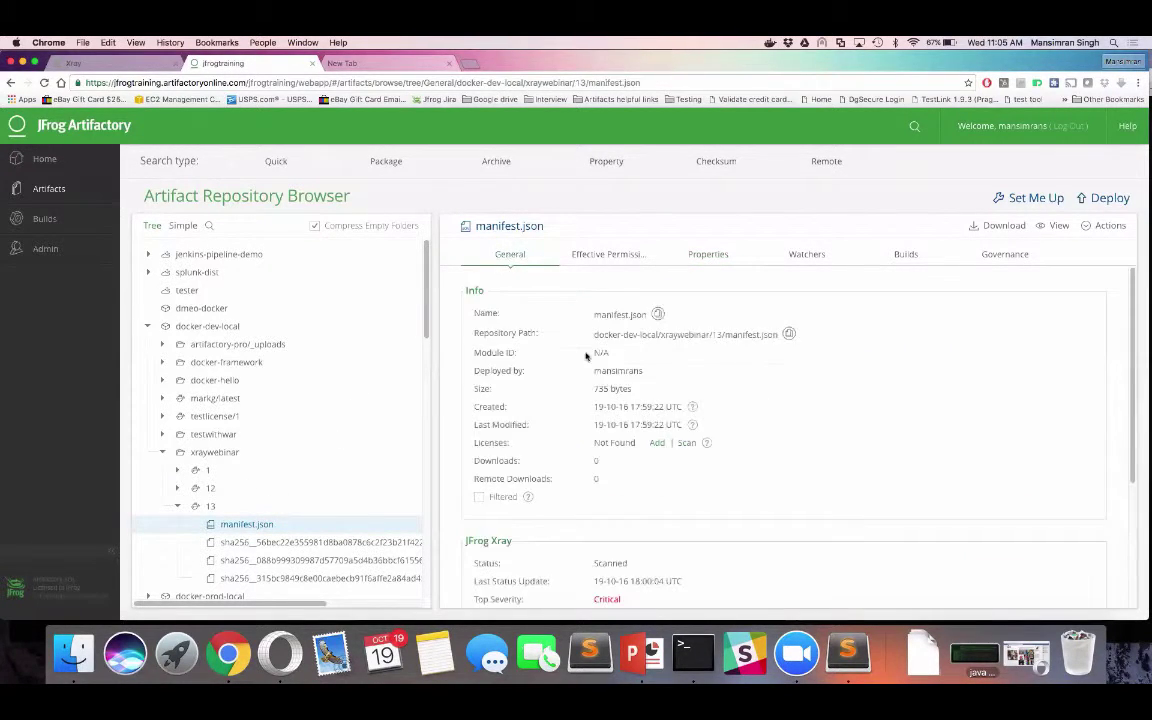
scroll(617, 429, down, 5)
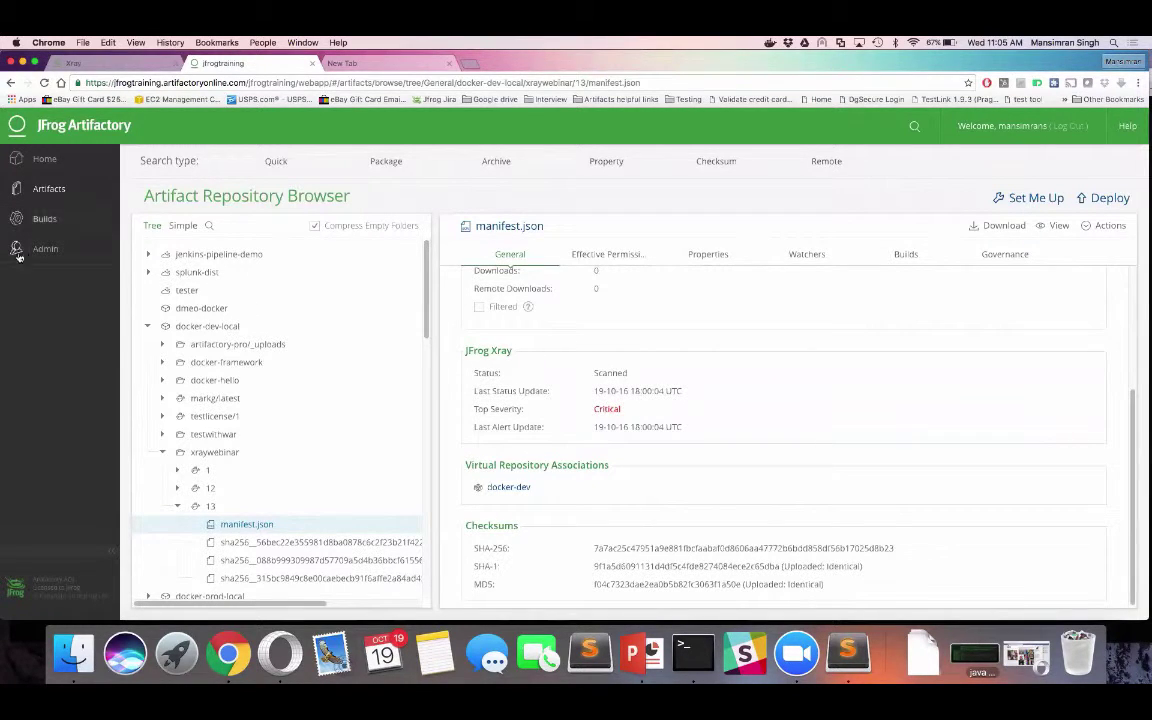
Show the settings of the local repository docker-dev-local and review its JFrog Xray integration options.
mouse_move(50, 251)
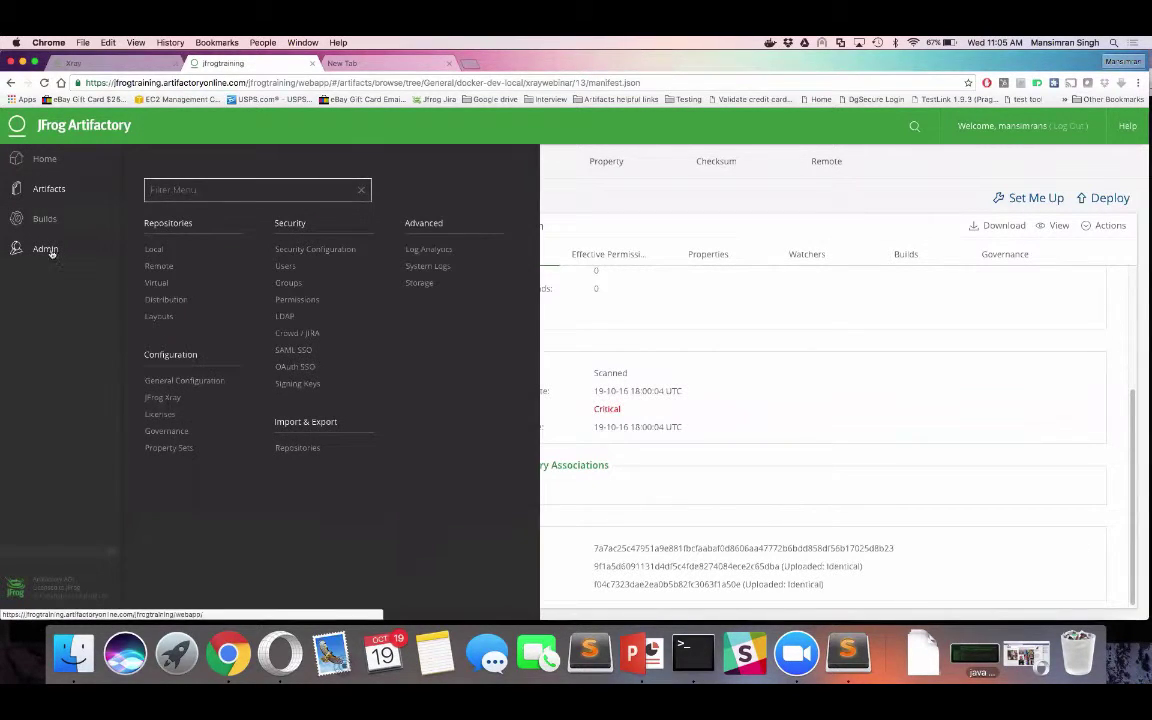
click(155, 249)
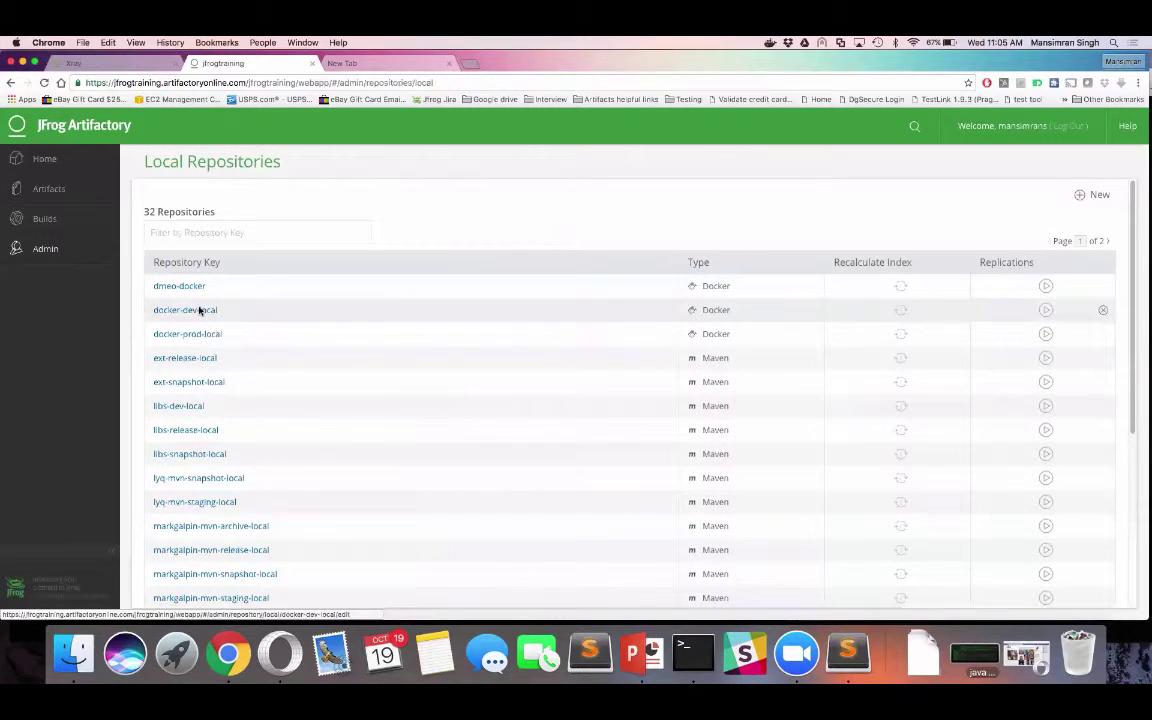
click(200, 310)
scroll(255, 432, down, 5)
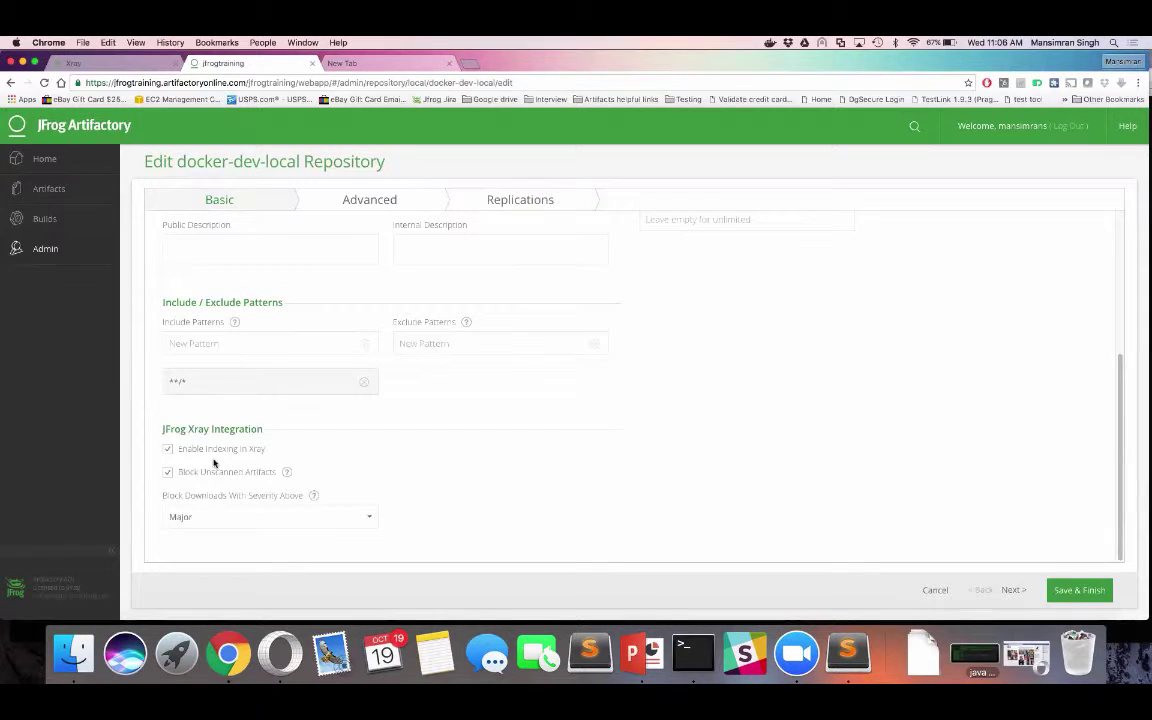
Return to the artifact repository browser and view the general information of docker-dev-local/docker-hello/51/manifest.json.
click(48, 248)
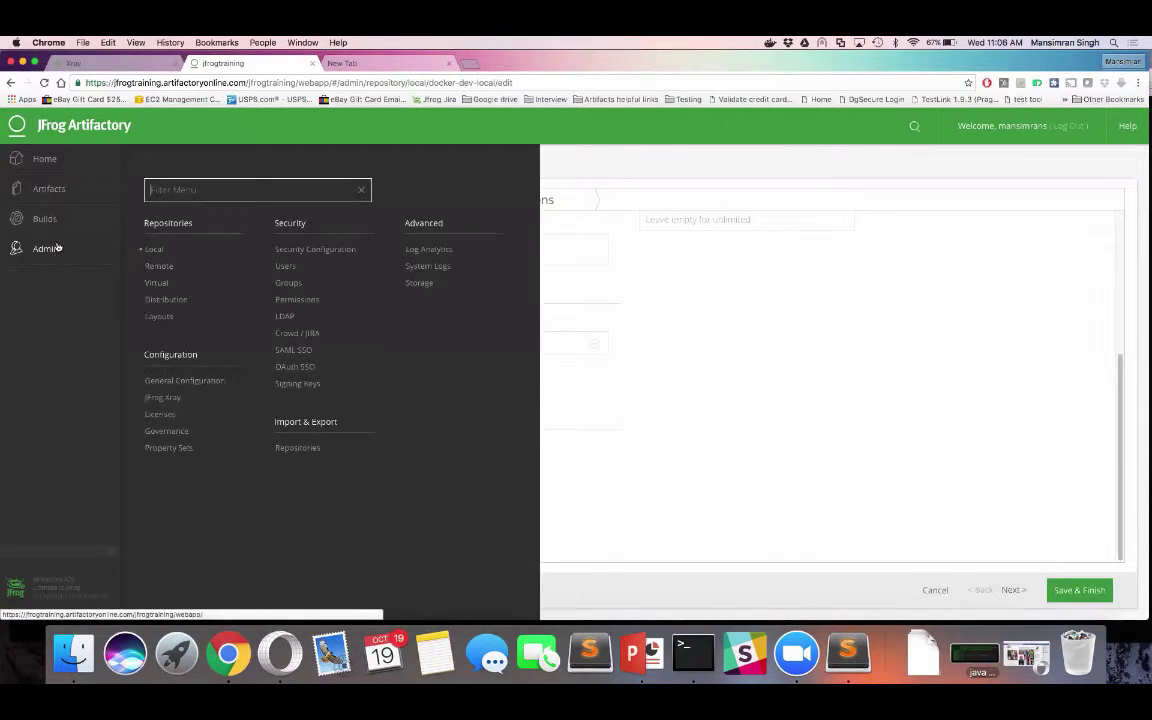
click(55, 191)
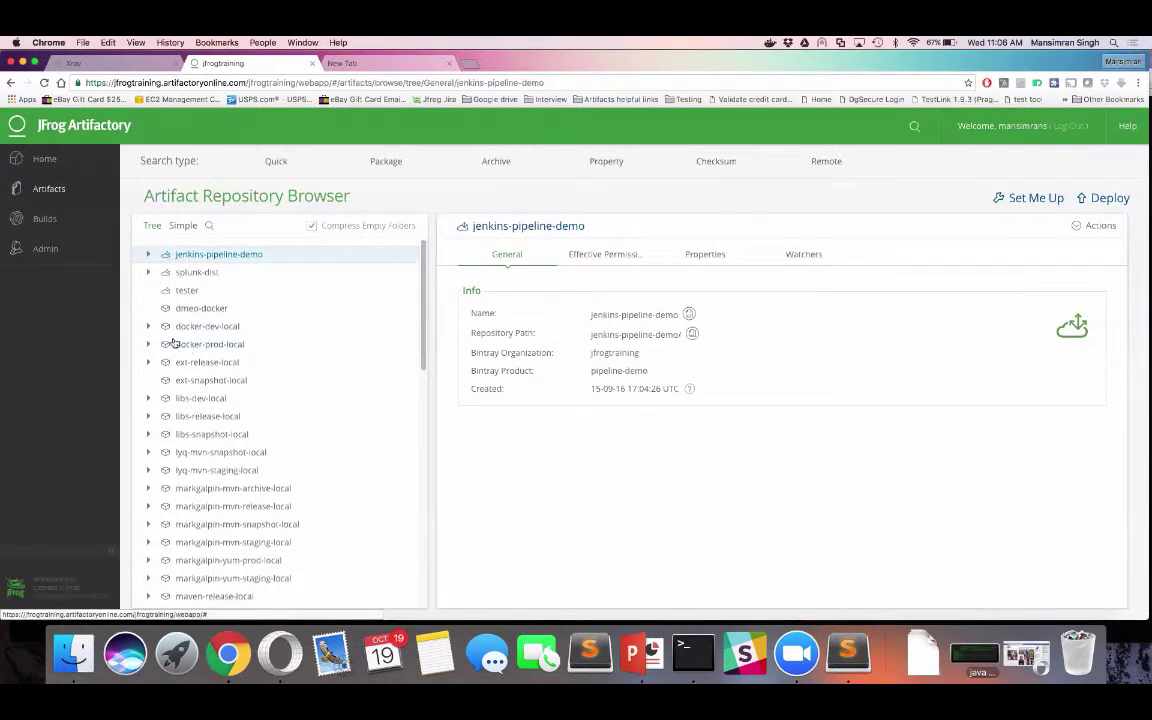
click(148, 326)
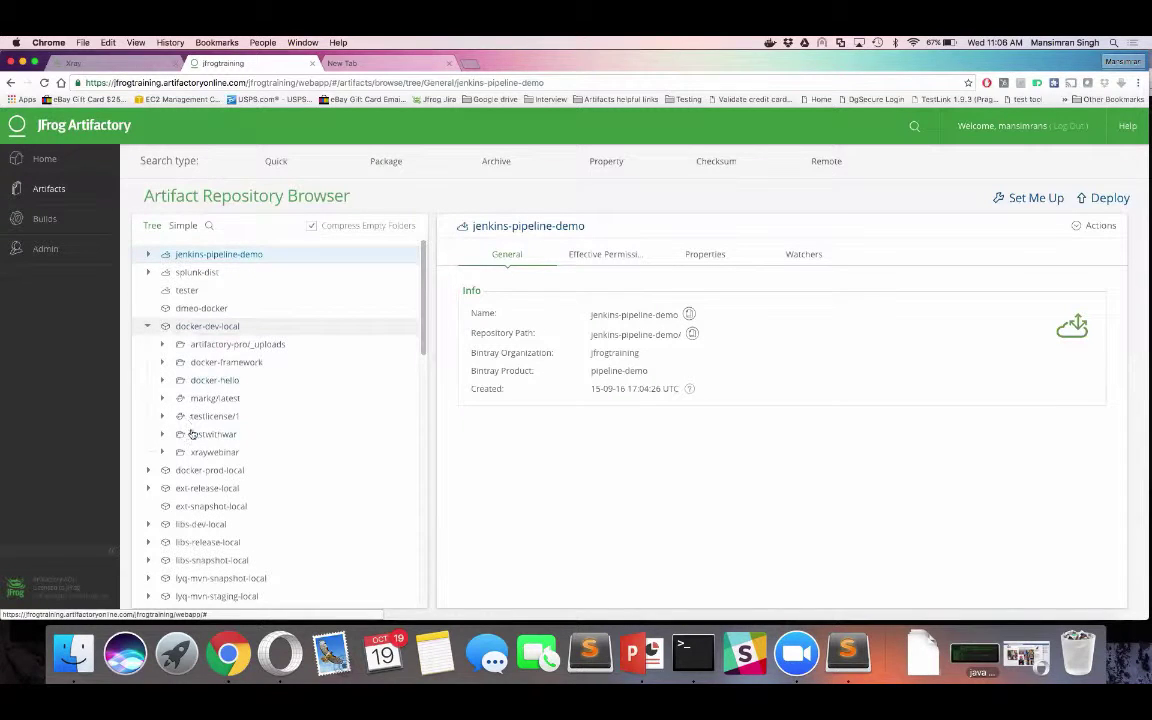
click(163, 380)
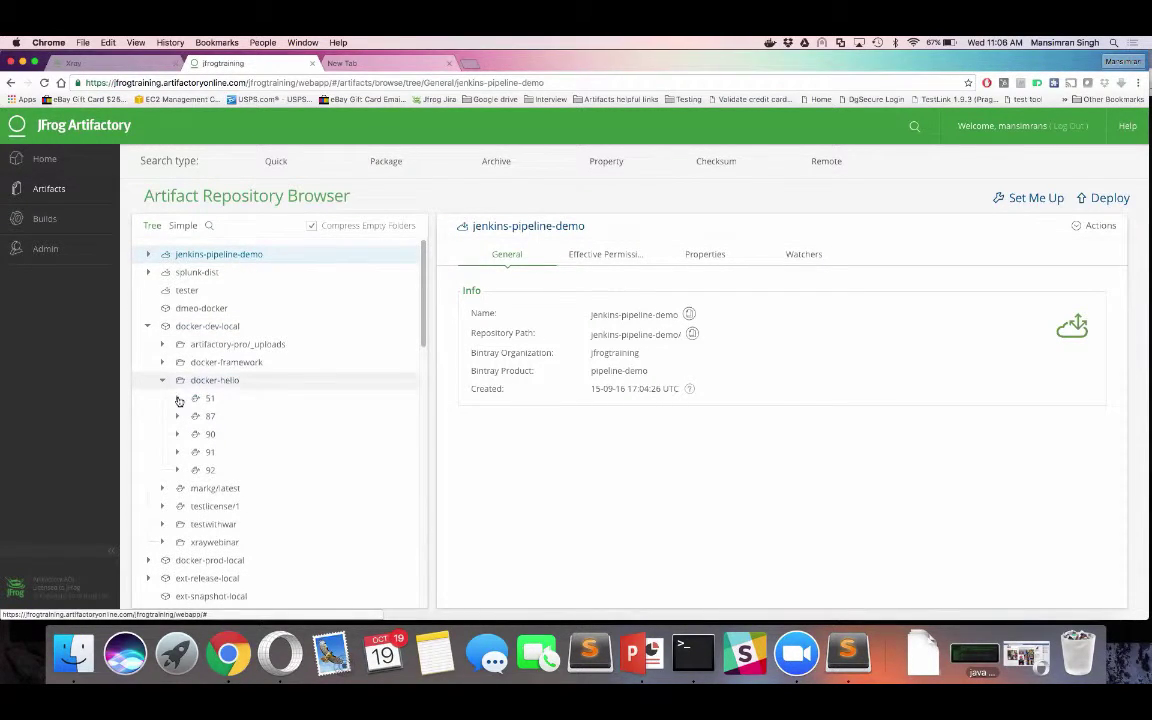
click(177, 398)
click(208, 399)
click(240, 415)
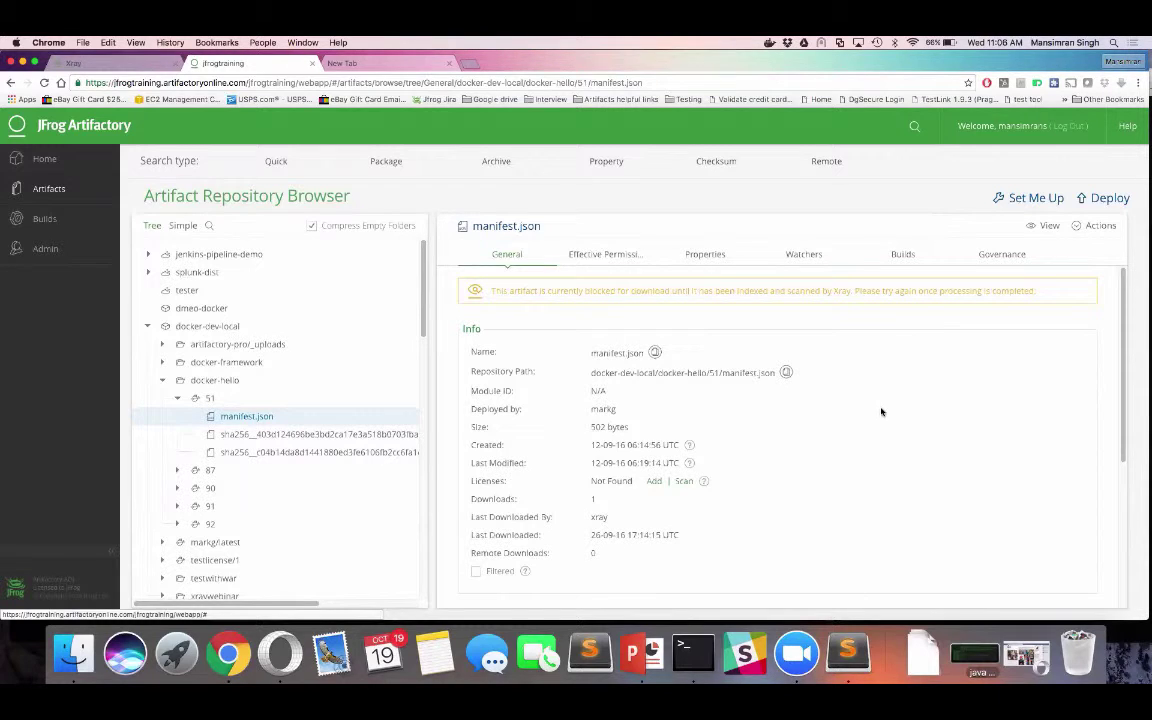
Switch to the terminal and run "docker pull jfrogtraining-docker-dev-local.jfrog.io/docker-hello:51".
click(702, 646)
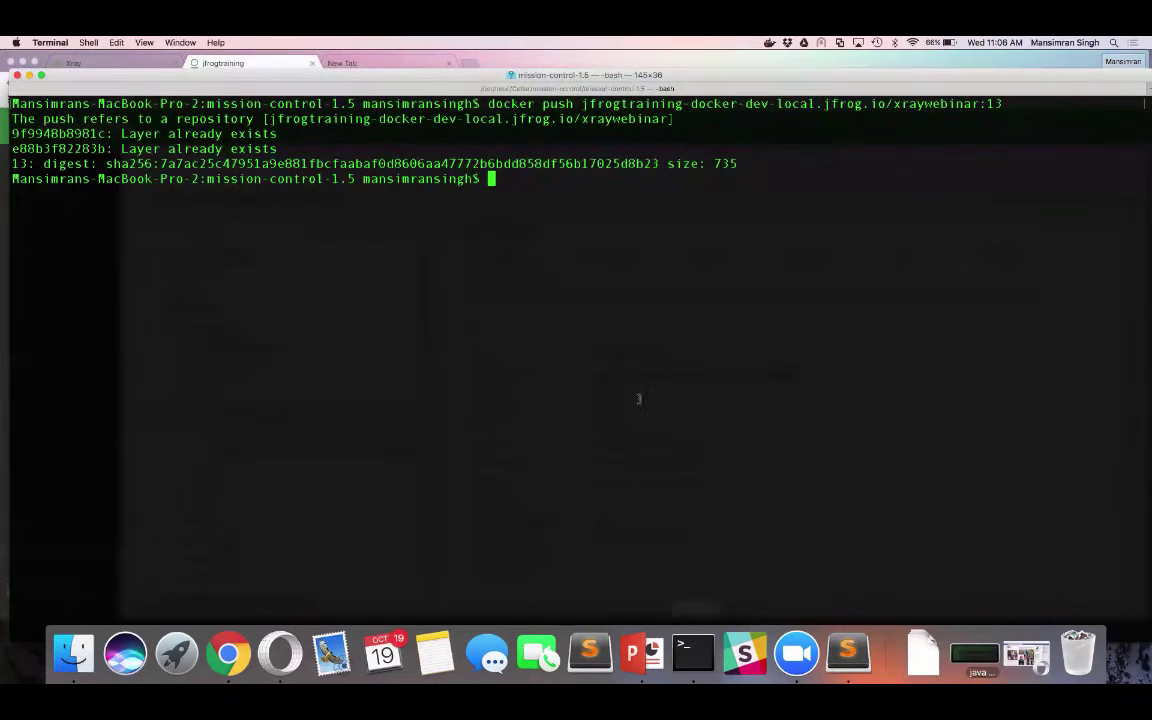
key(Up)
key(Up)
key(Up)
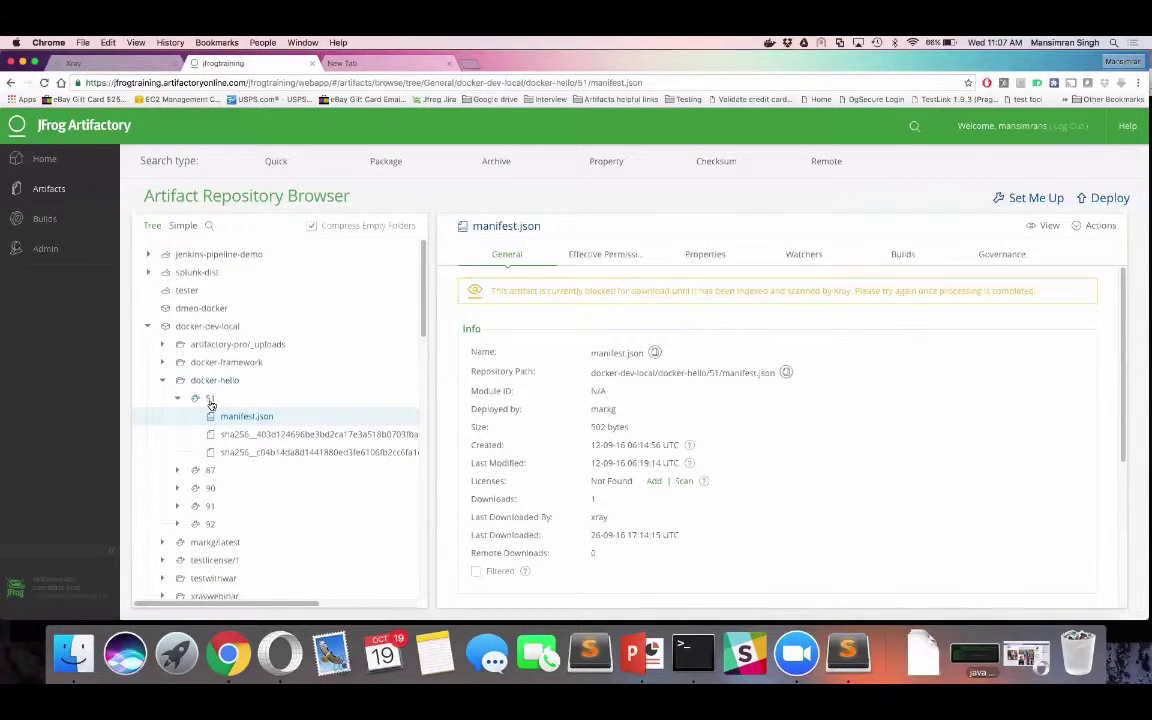
key(super+Tab)
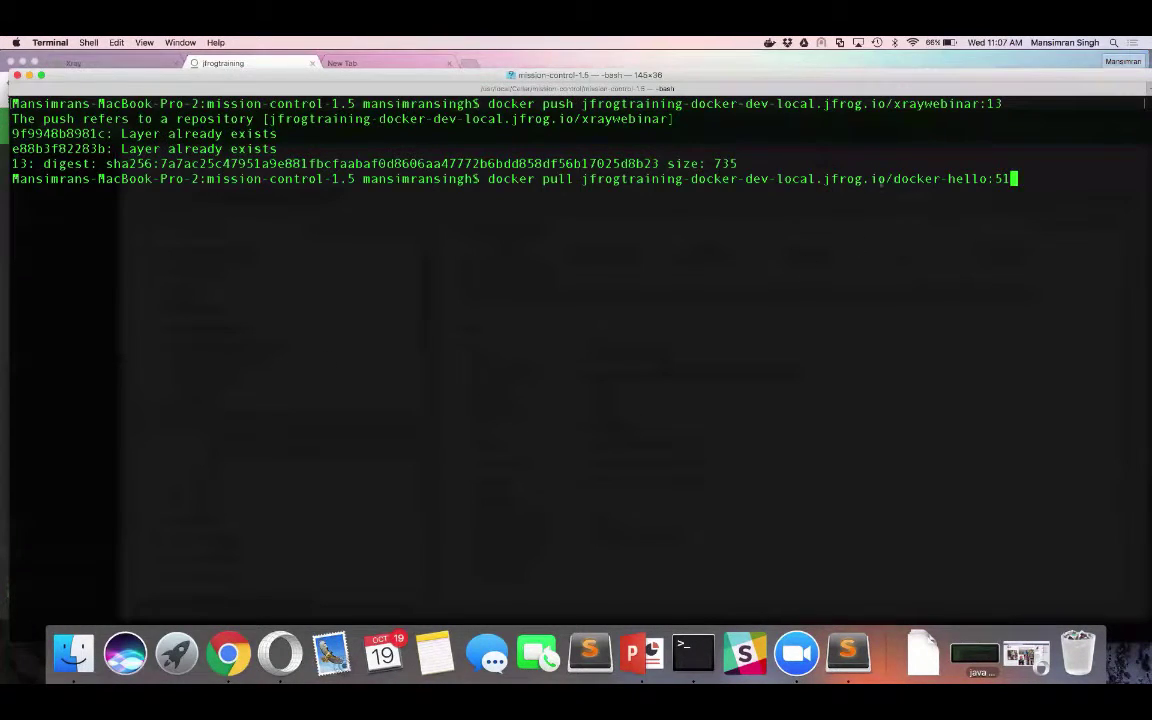
drag(873, 178, 993, 178)
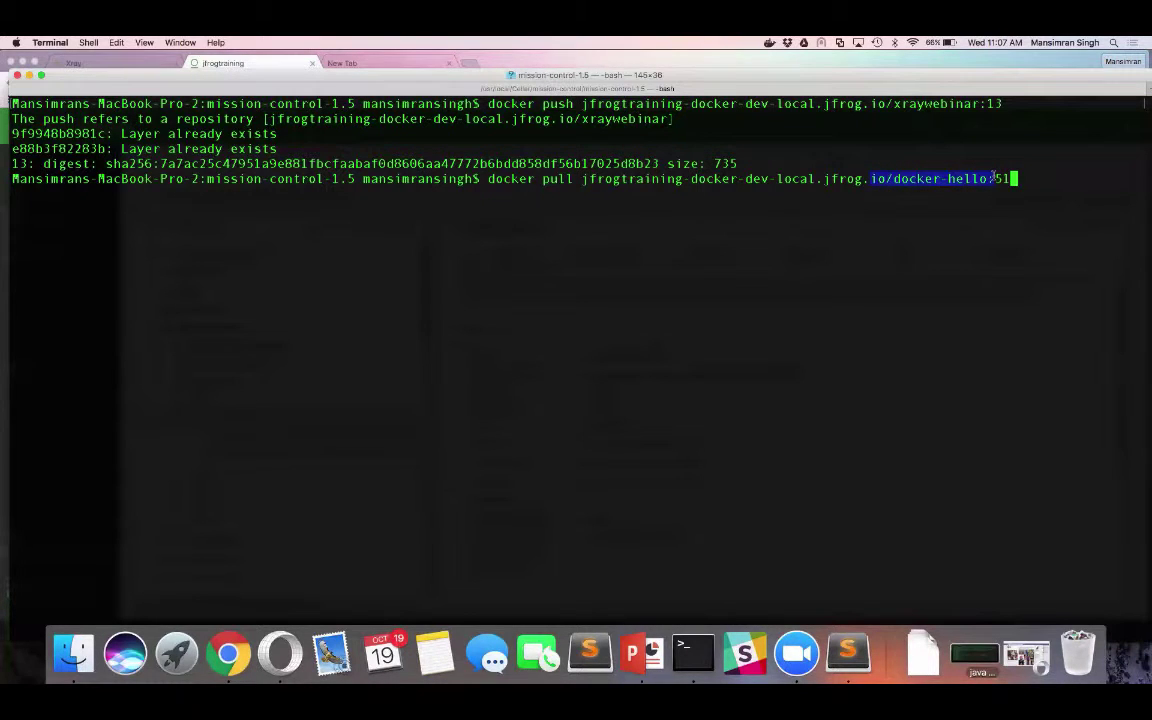
click(954, 226)
key(Return)
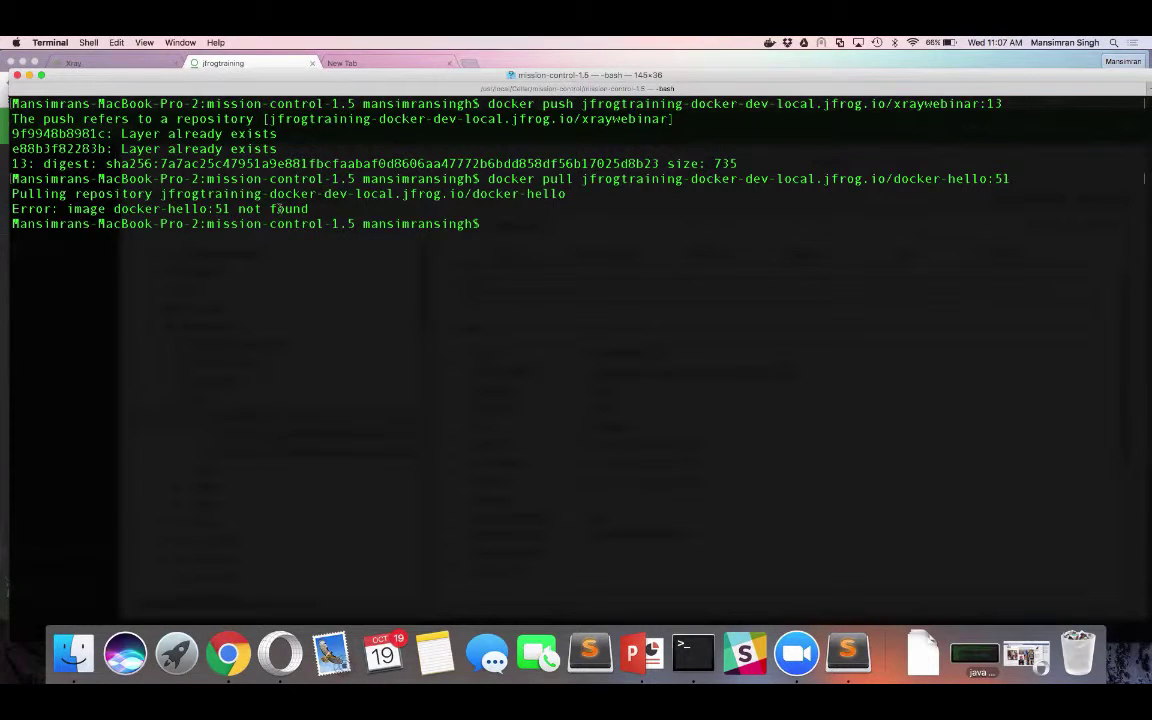
Switch back to Artifactory, review the artifactory.log entries about the rejected docker-hello/51 download at enlarged size, and return to the home page.
key(super+Tab)
mouse_move(45, 248)
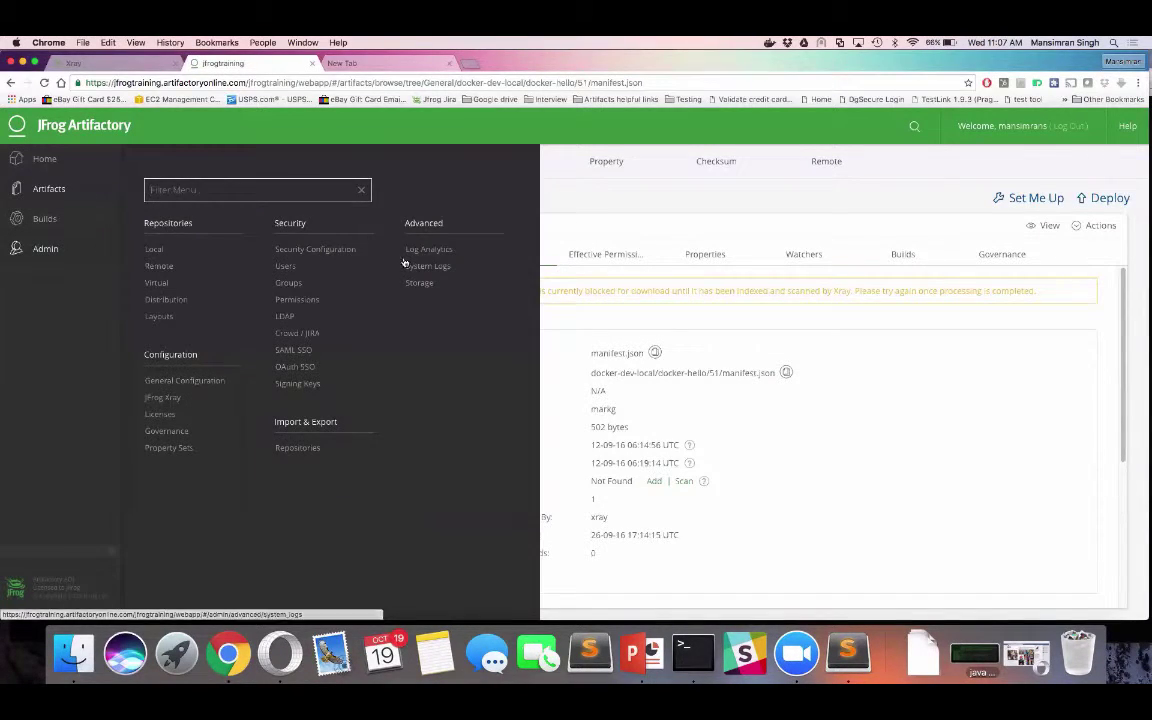
click(424, 266)
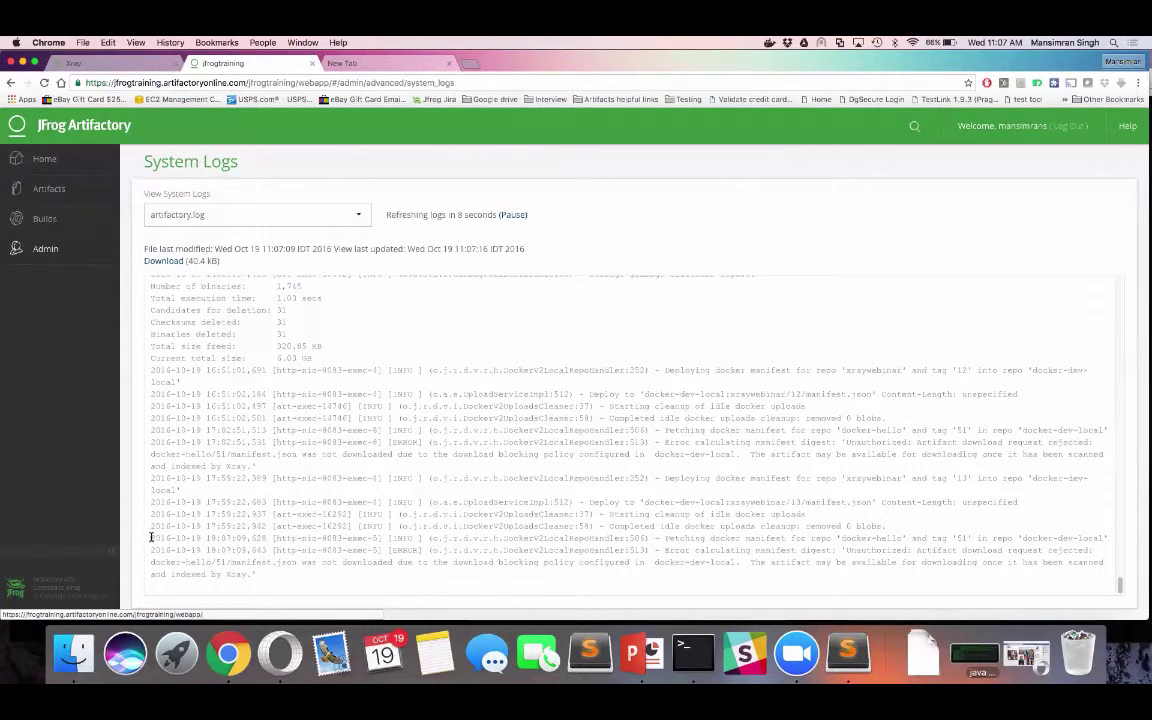
drag(151, 537, 217, 590)
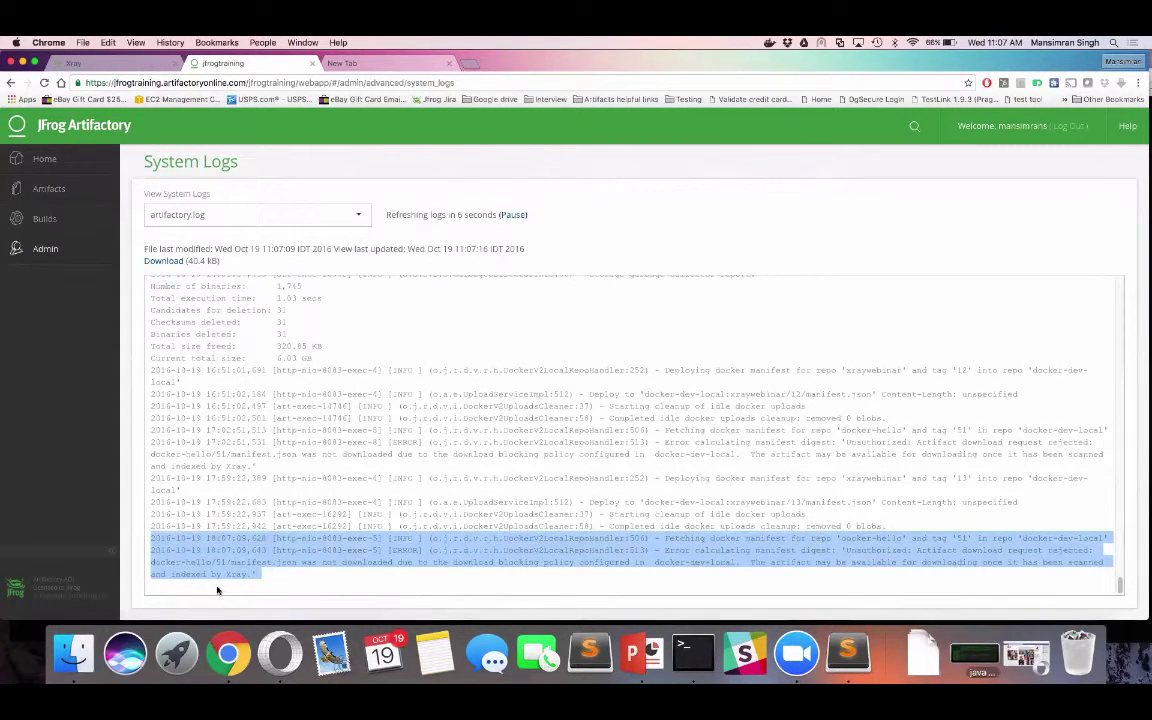
key(super+equal)
key(super+equal)
key(super+equal)
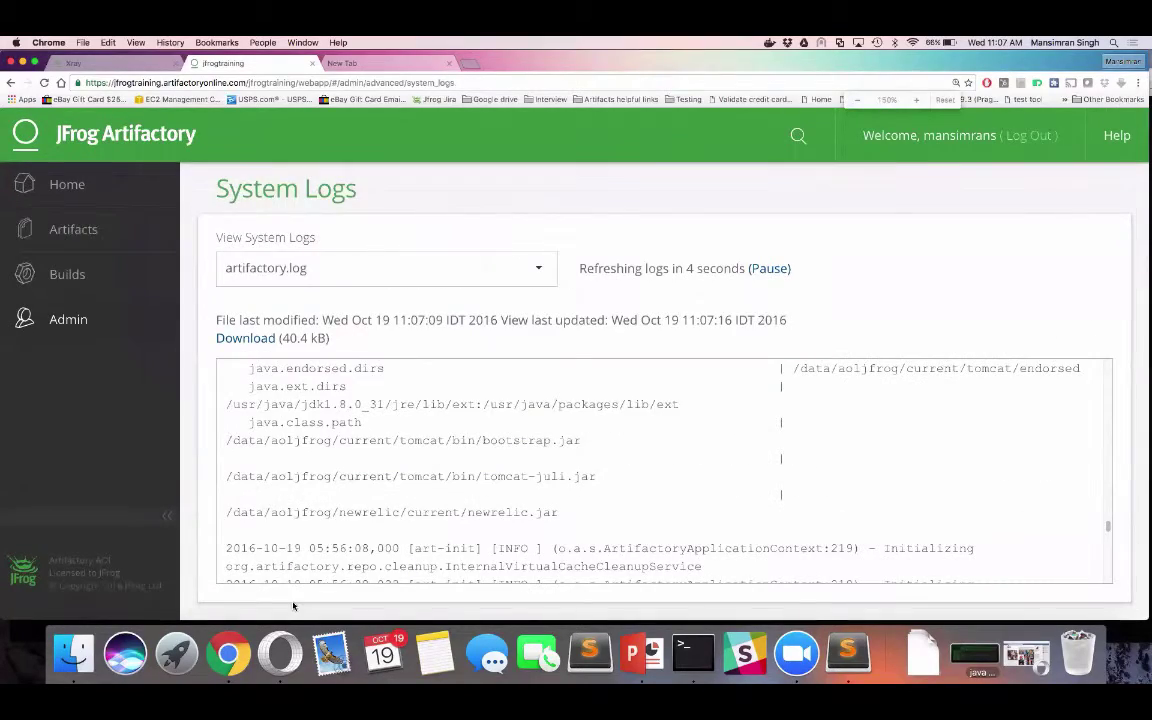
scroll(365, 532, down, 10)
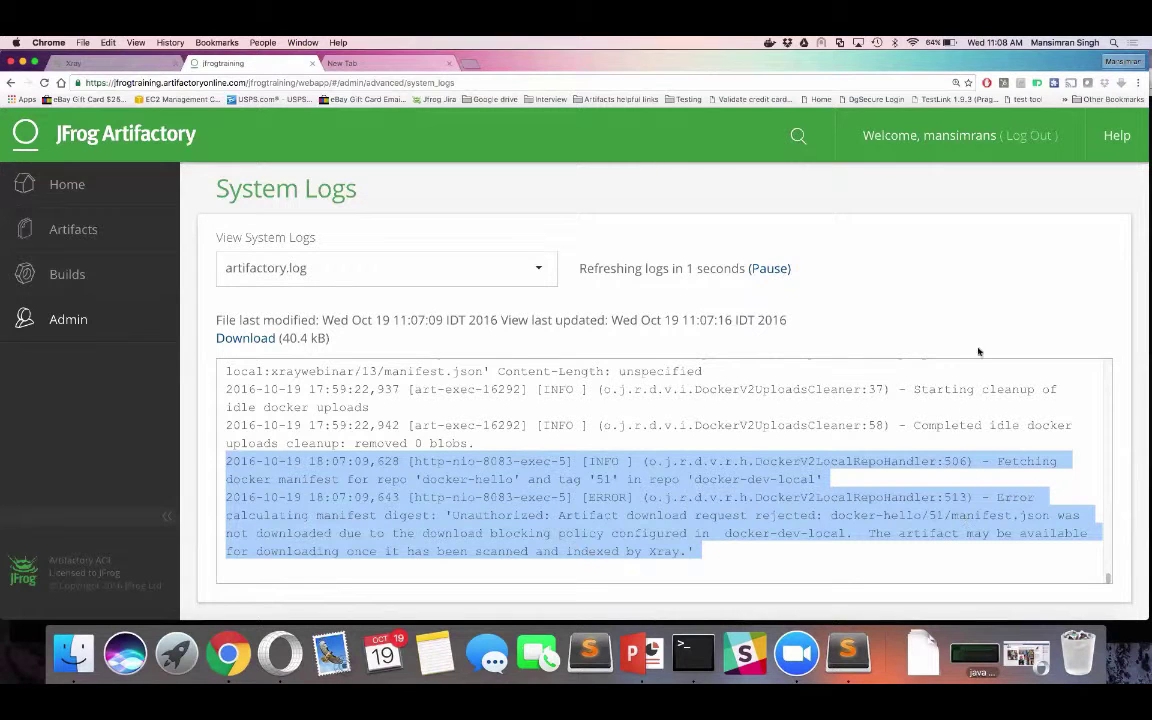
click(81, 186)
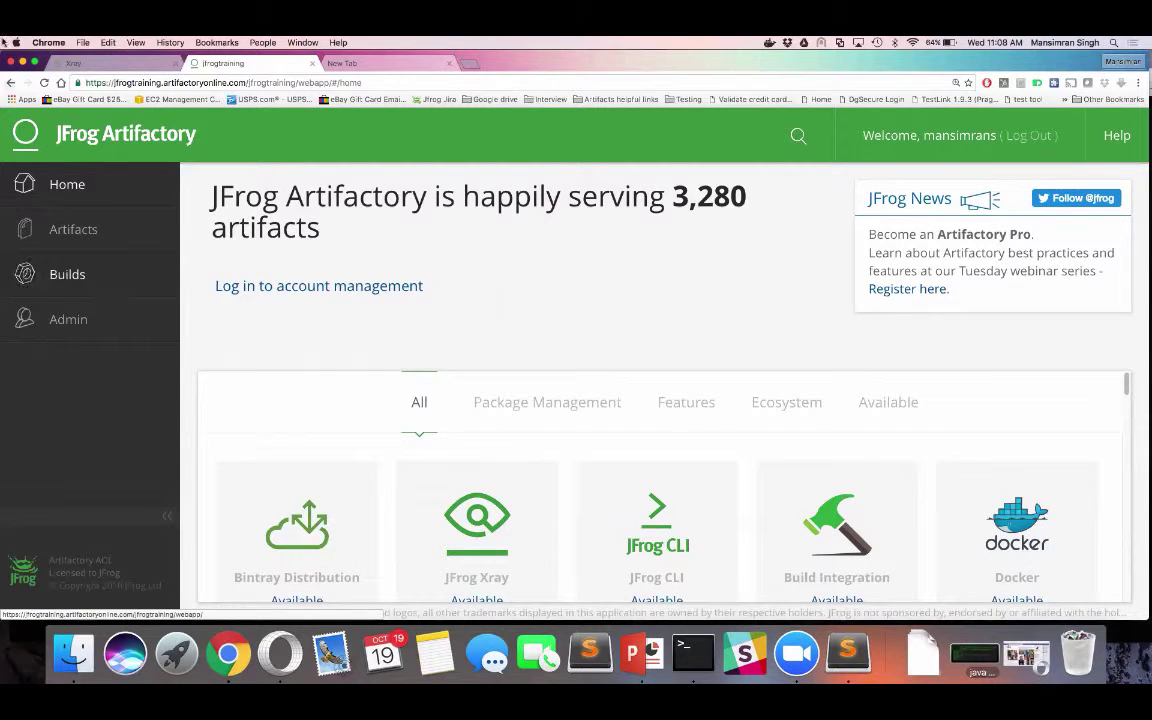
Switch to Xray and review the alert details of the custom issue Issue-demo, including its impacted artifacts and impact path.
click(101, 66)
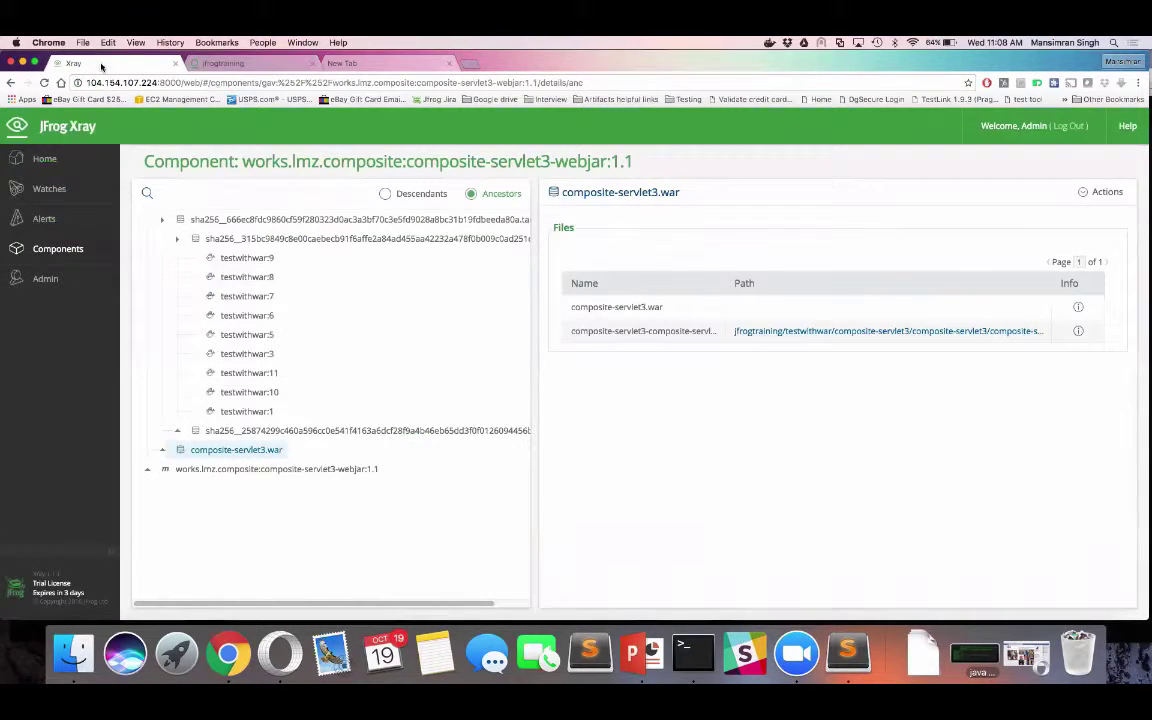
click(44, 220)
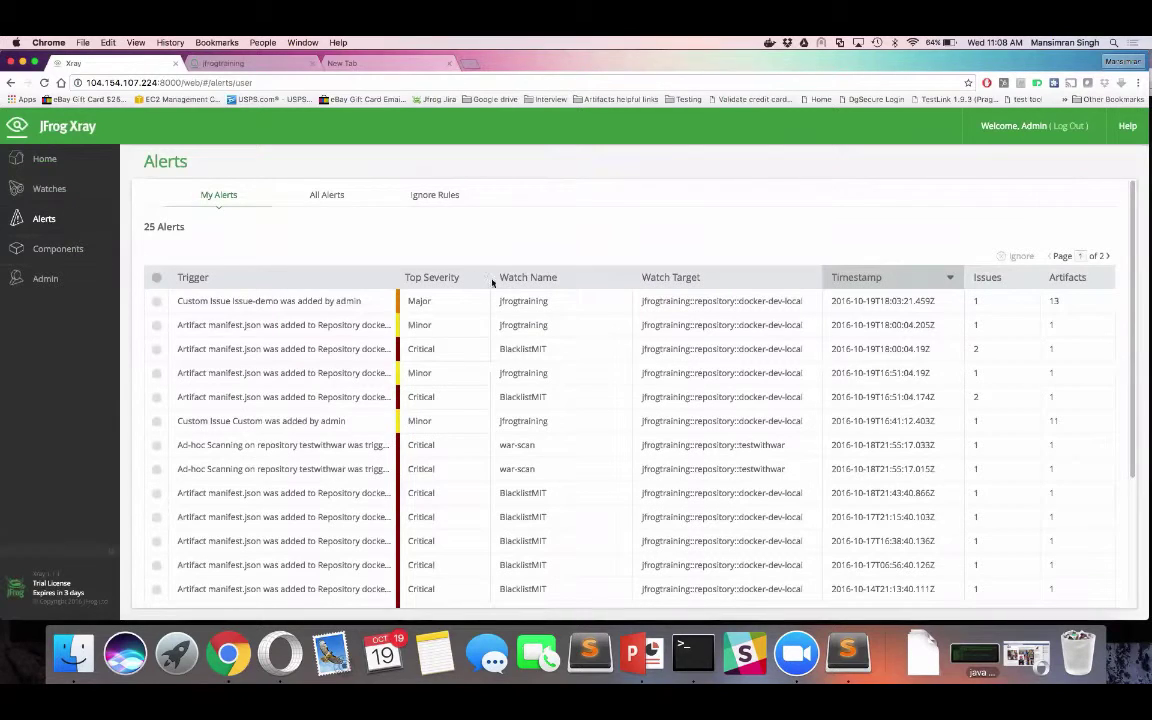
click(440, 305)
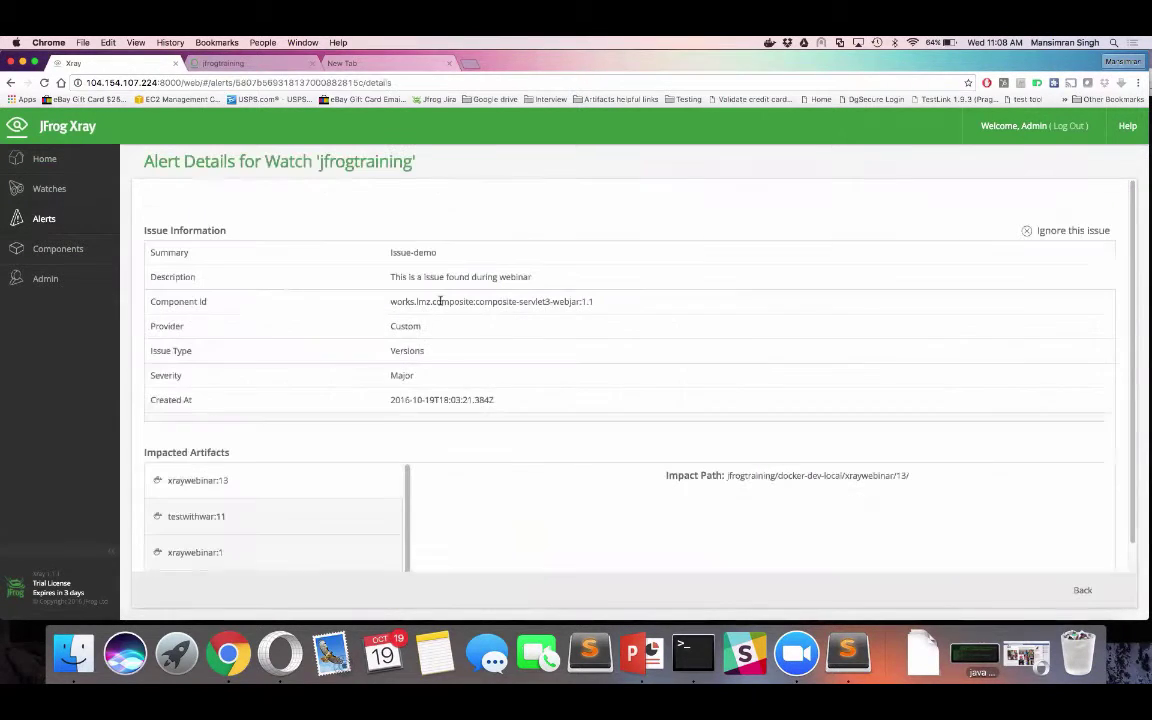
scroll(483, 372, down, 3)
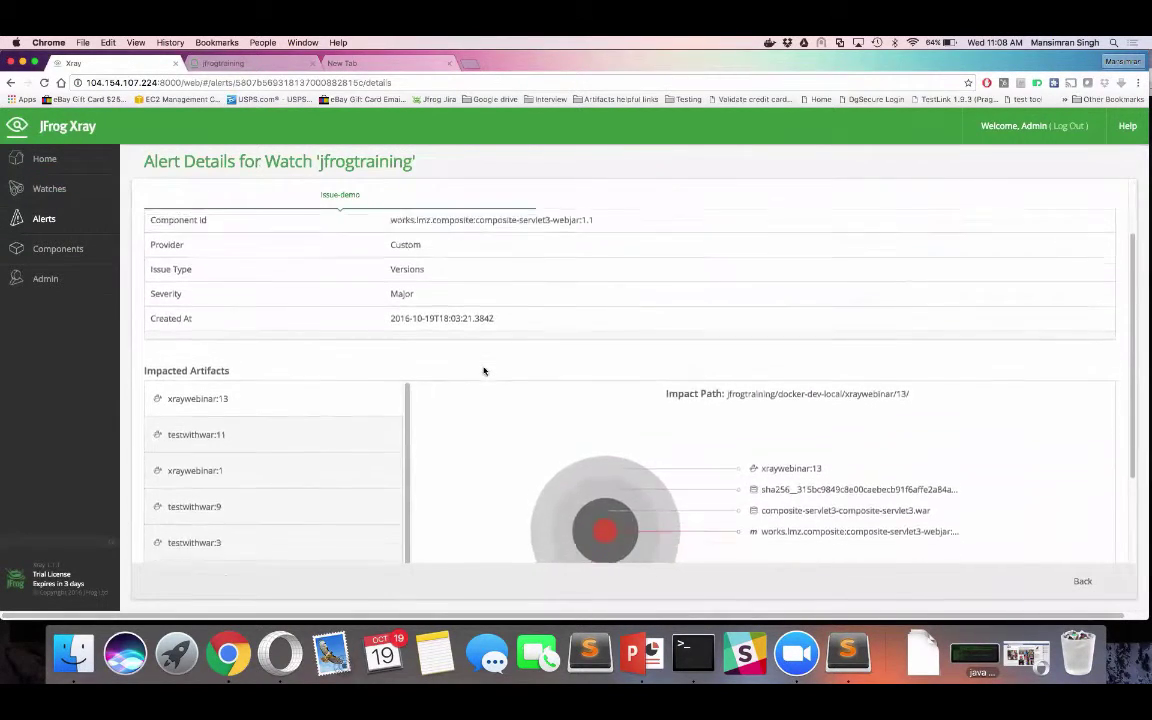
scroll(483, 374, up, 3)
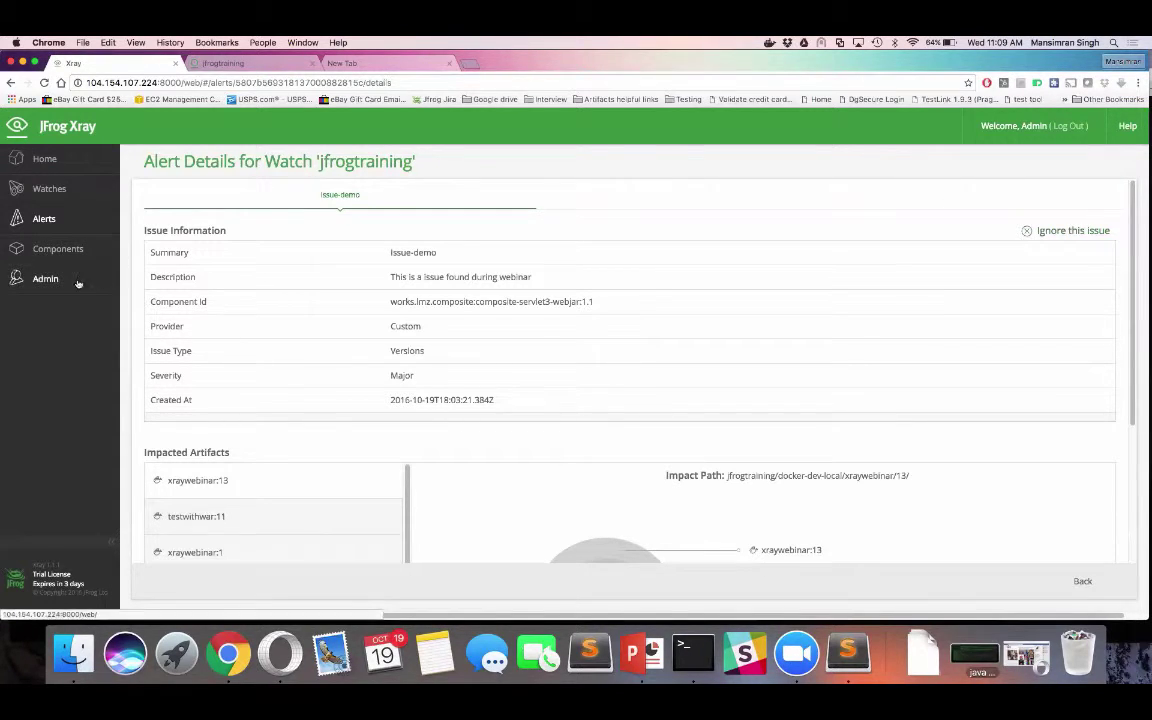
Show the WhiteSource and Aqua integration settings in the Xray administration.
mouse_move(76, 284)
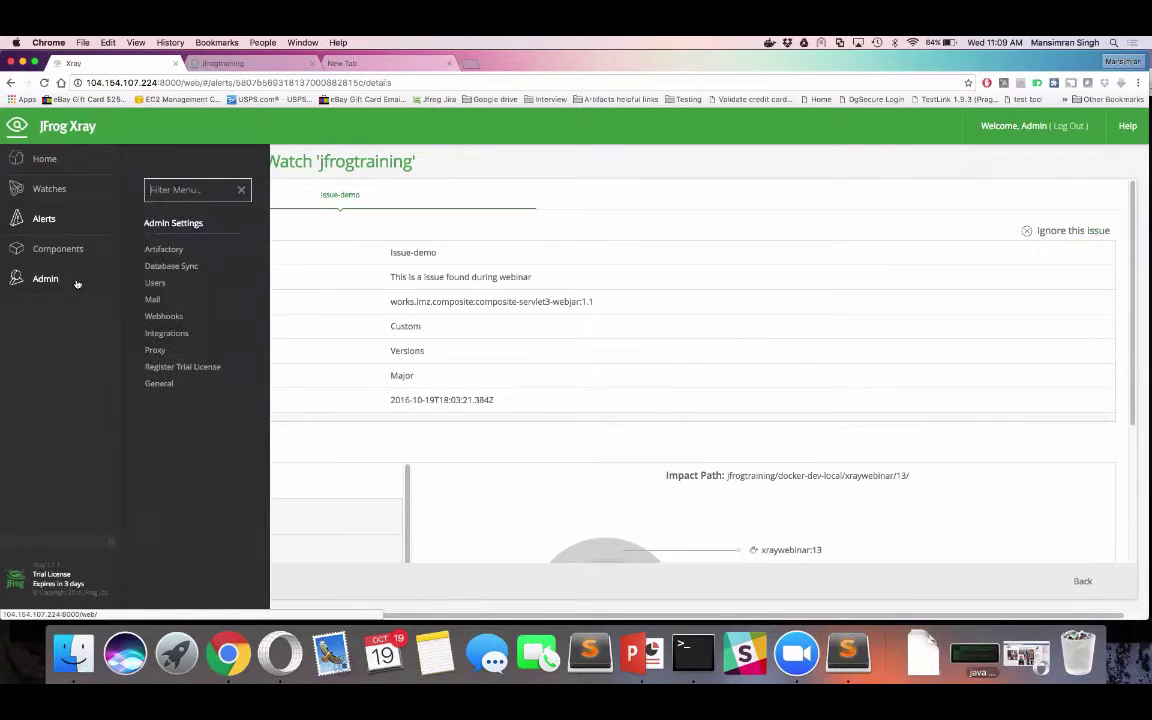
click(168, 334)
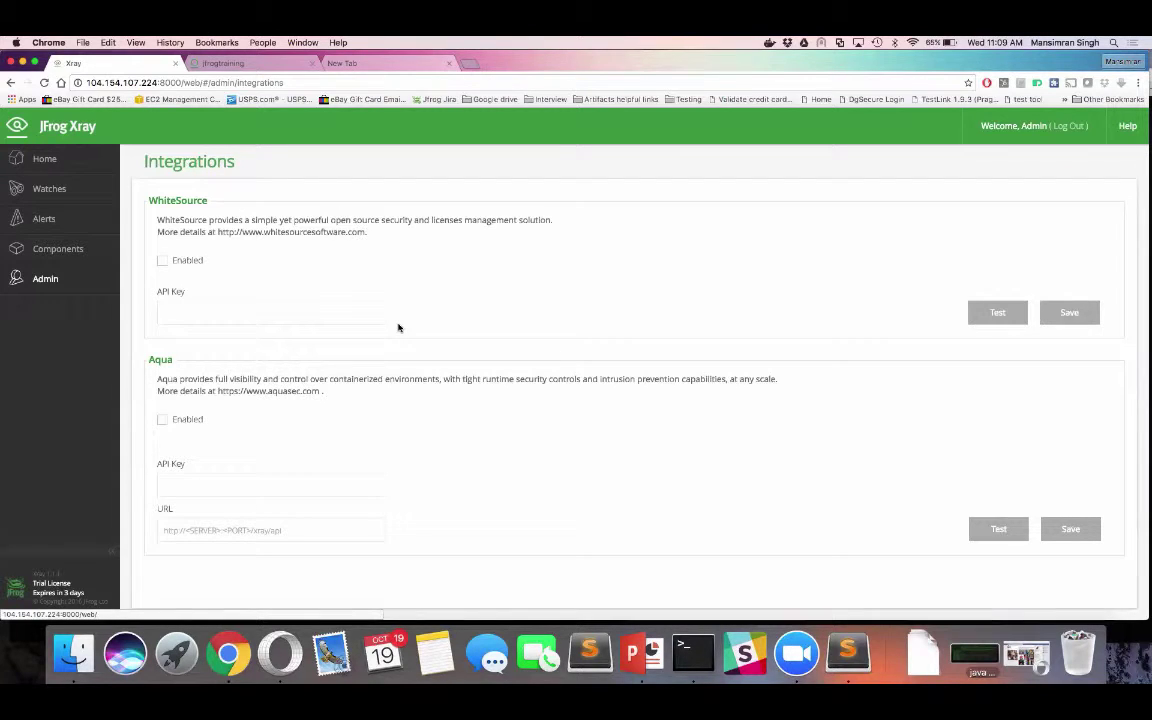
mouse_move(54, 278)
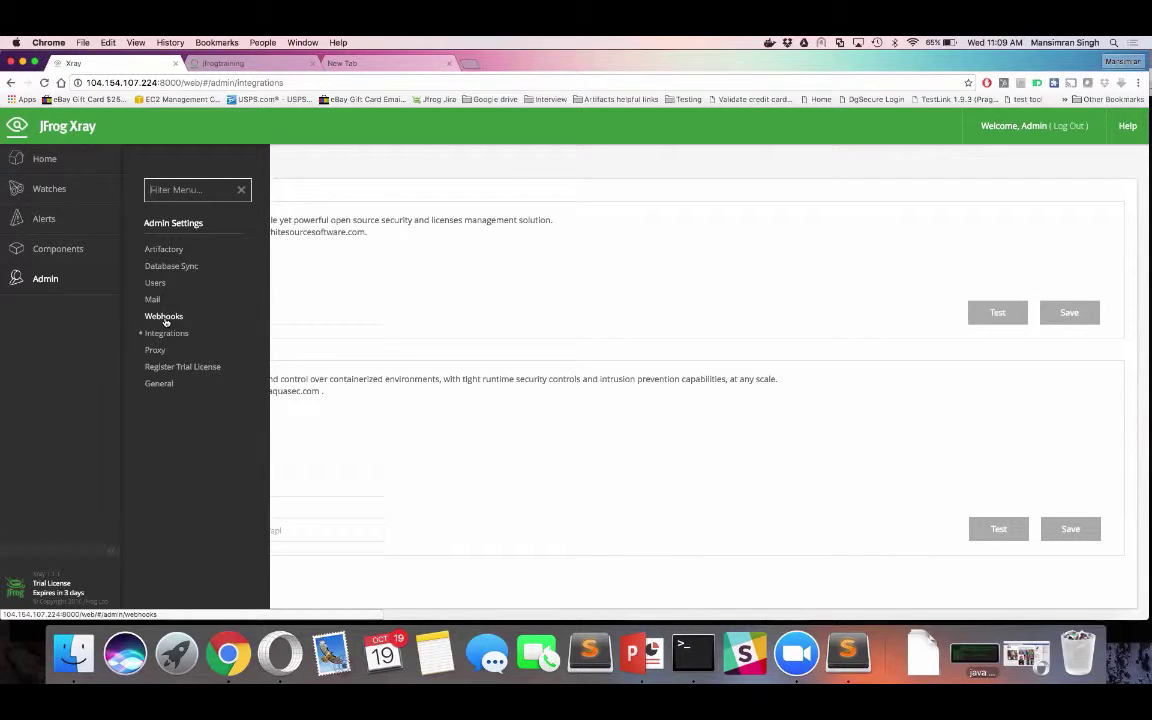
Revisit the Components, Alerts, Watches and home pages of Xray, and switch to the PowerPoint presentation.
click(85, 248)
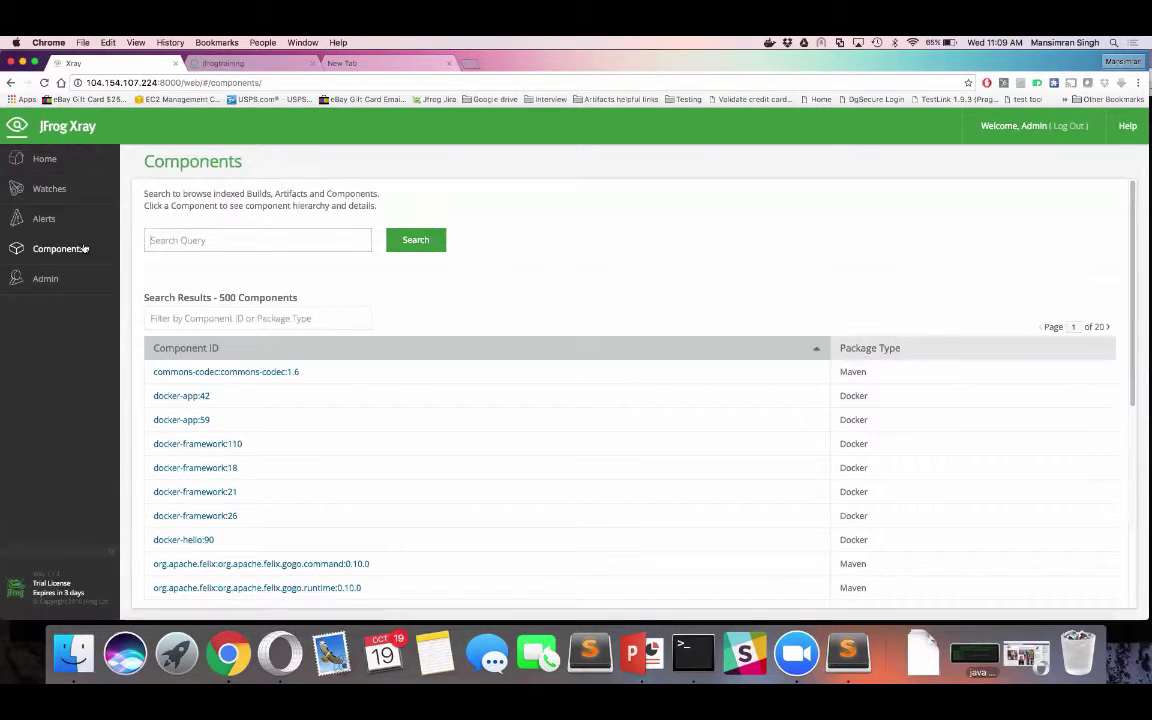
click(44, 218)
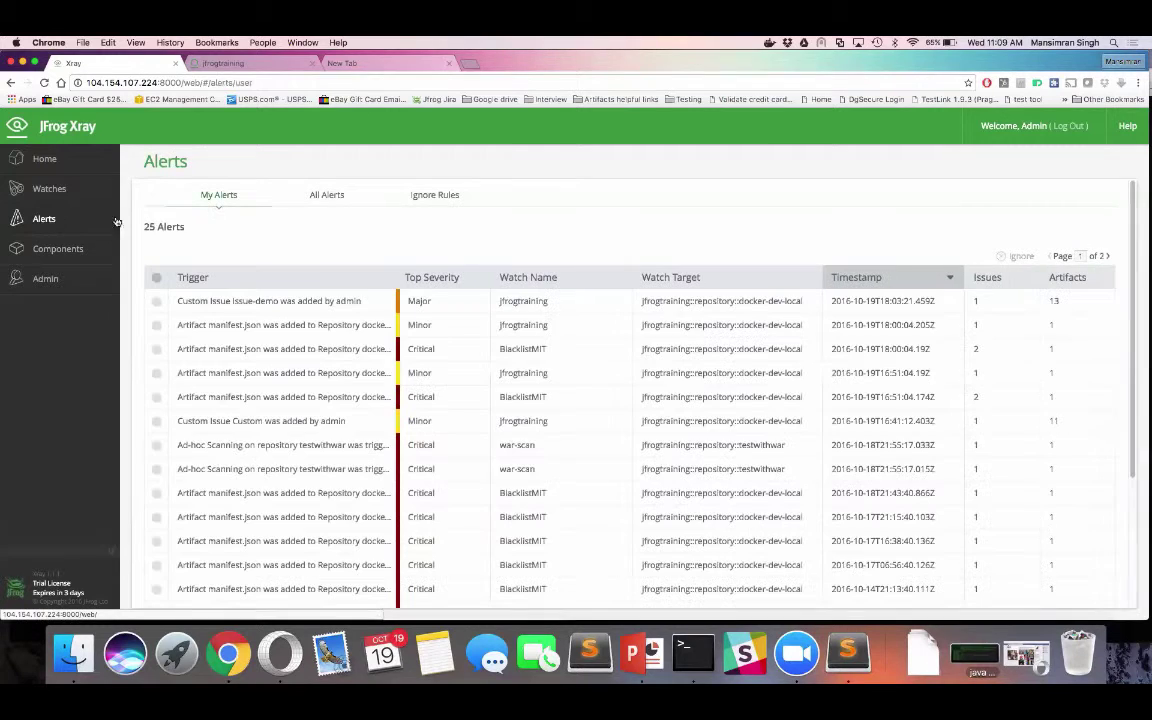
click(50, 188)
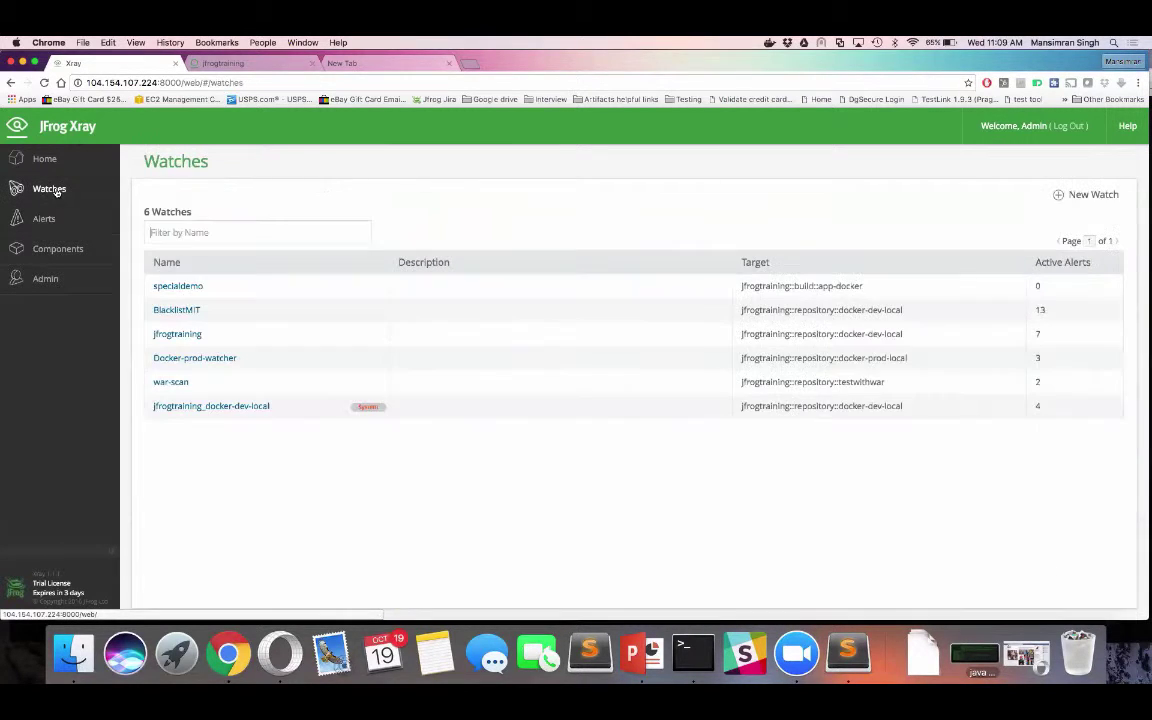
click(44, 158)
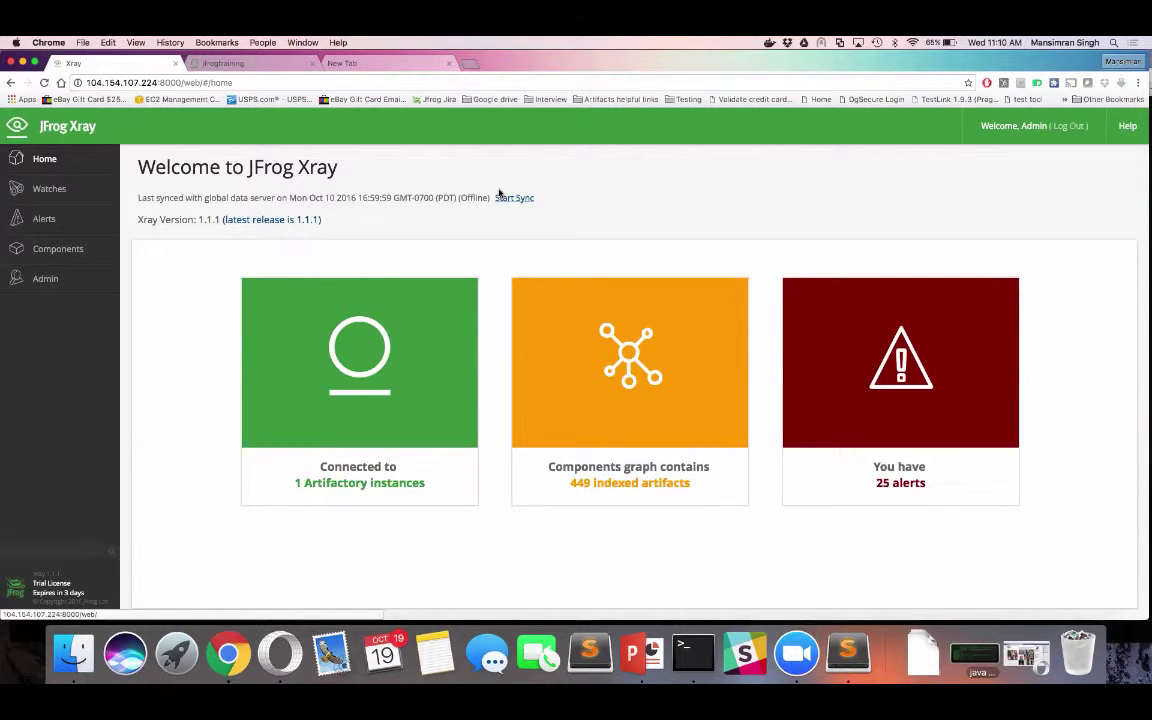
key(super+Tab)
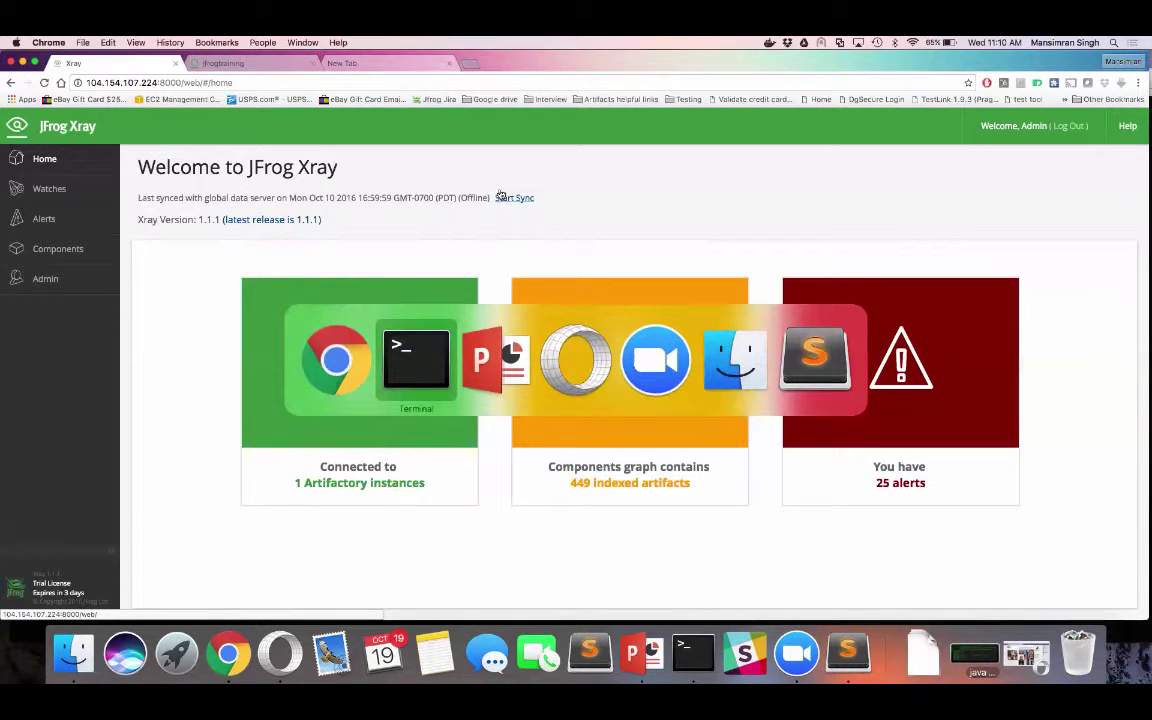
key(super+Tab)
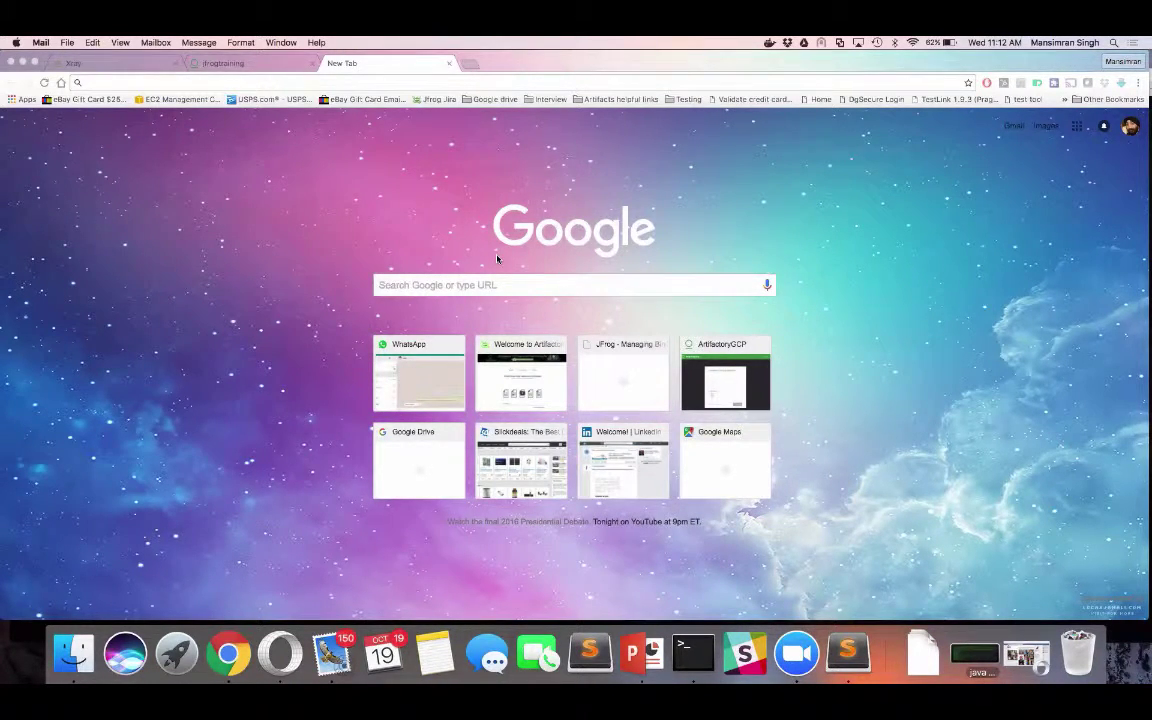
Switch to Artifactory in the browser and expand the maven-release-local repository in the artifact repository tree.
click(226, 65)
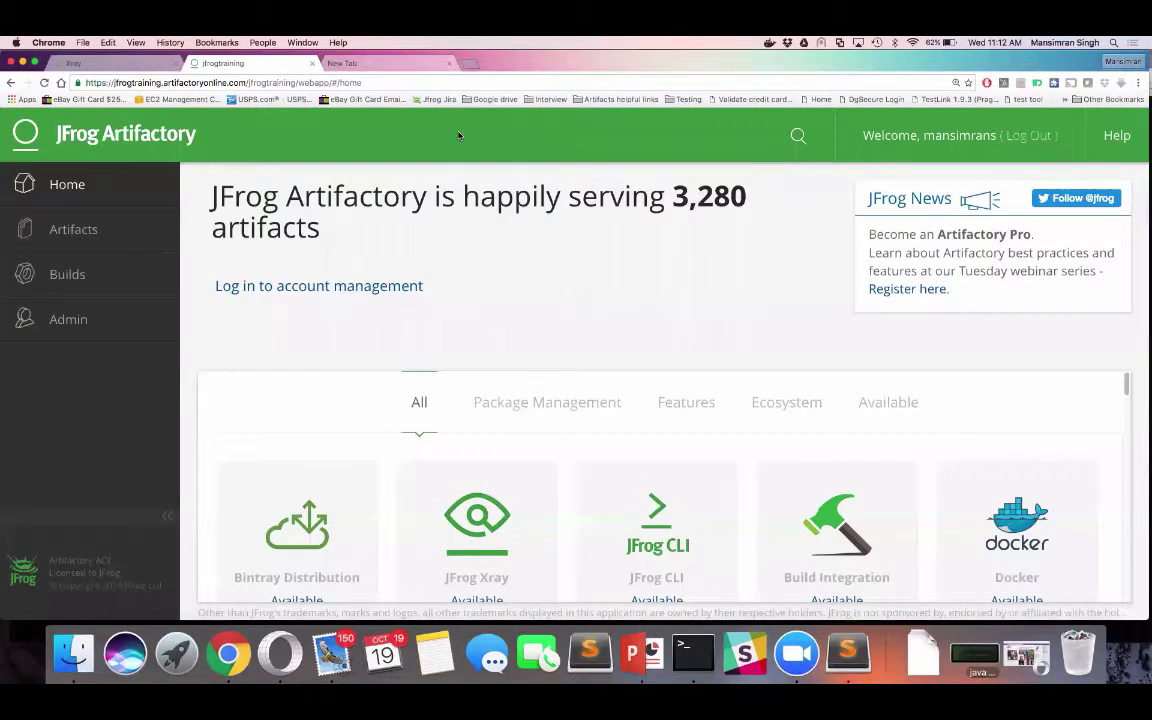
click(74, 230)
scroll(267, 450, down, 5)
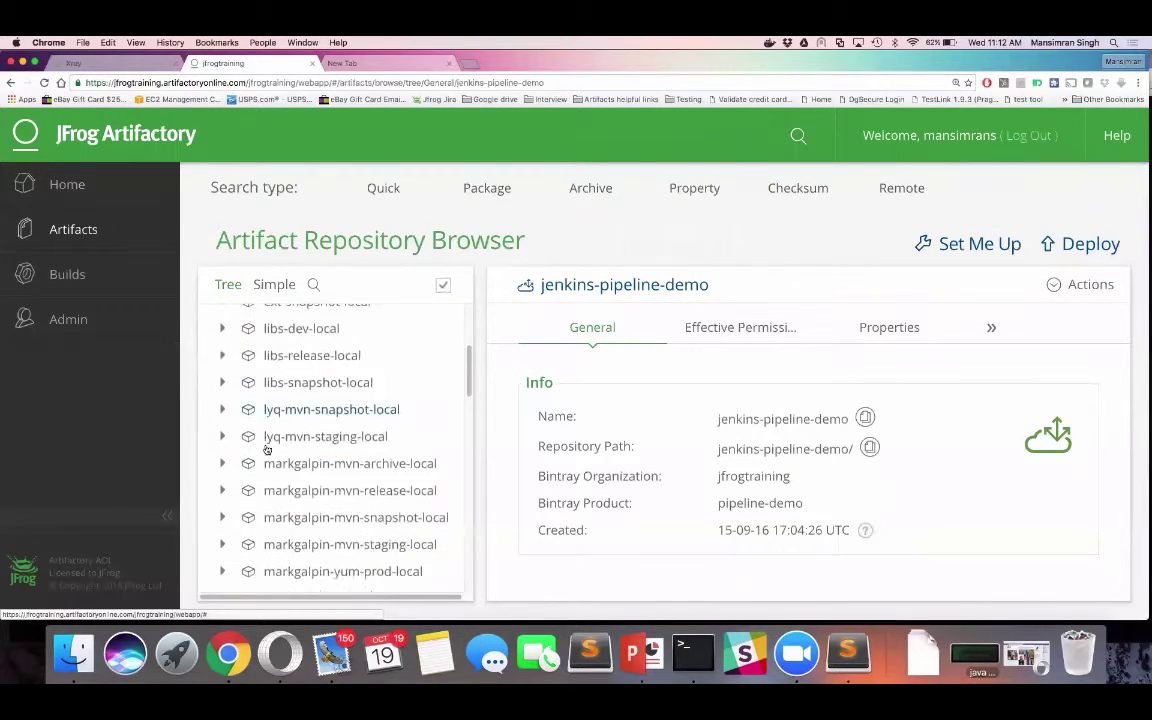
scroll(267, 450, down, 4)
click(224, 453)
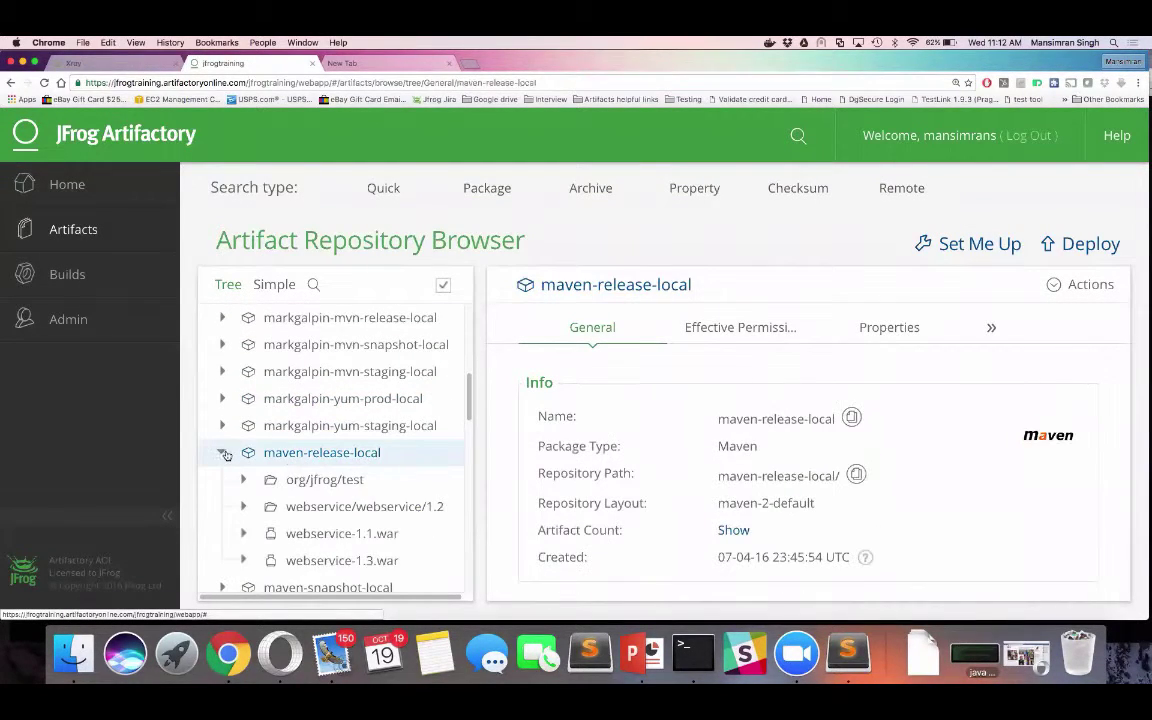
Deploy composite-servlet3-composite-servlet3.war from the Downloads folder to maven-release-local, keeping the prefilled Maven artifact details.
click(1082, 244)
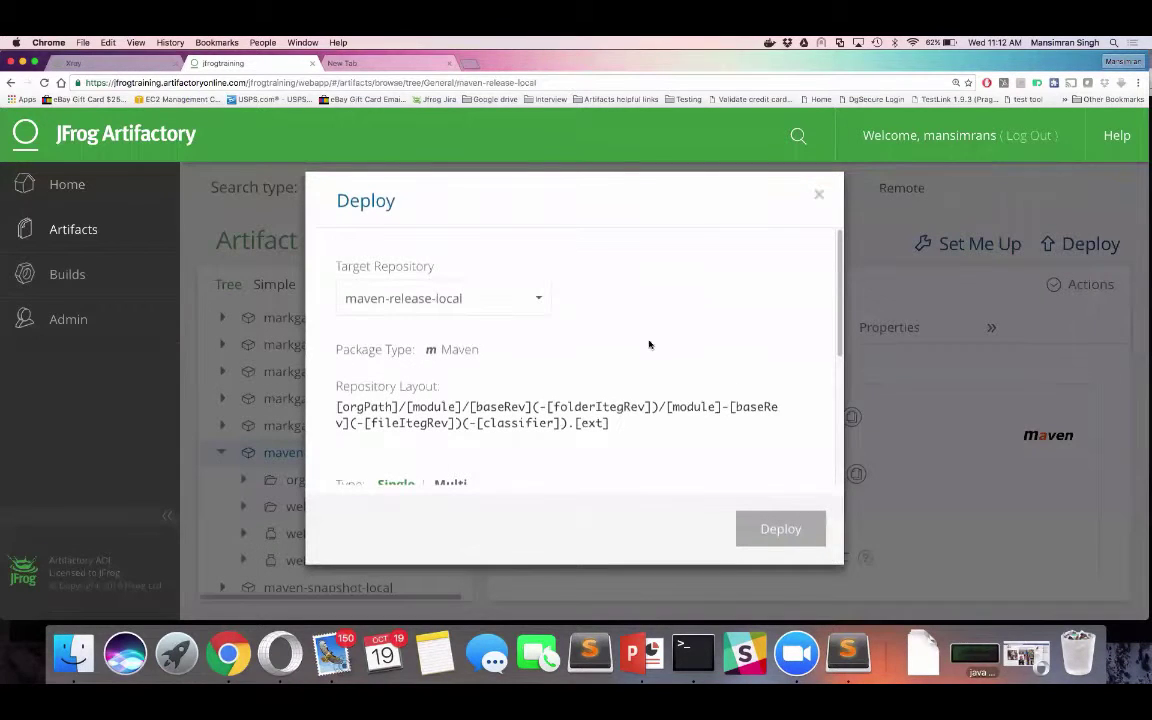
scroll(520, 380, down, 4)
click(500, 360)
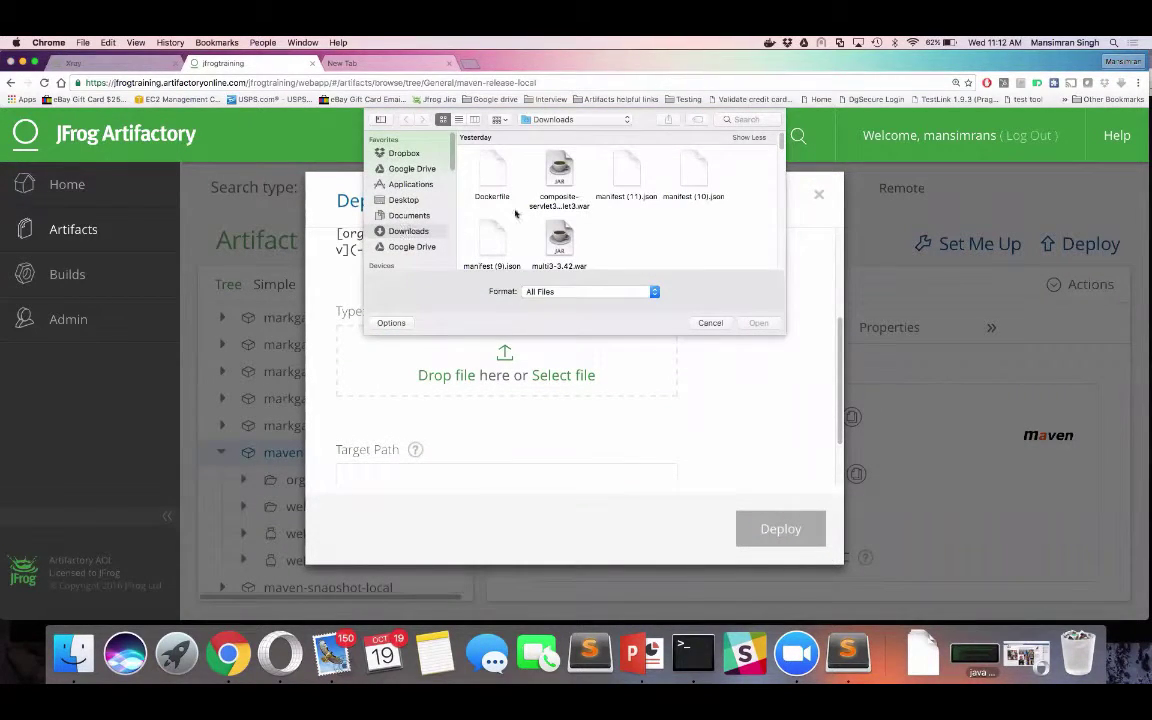
double_click(562, 182)
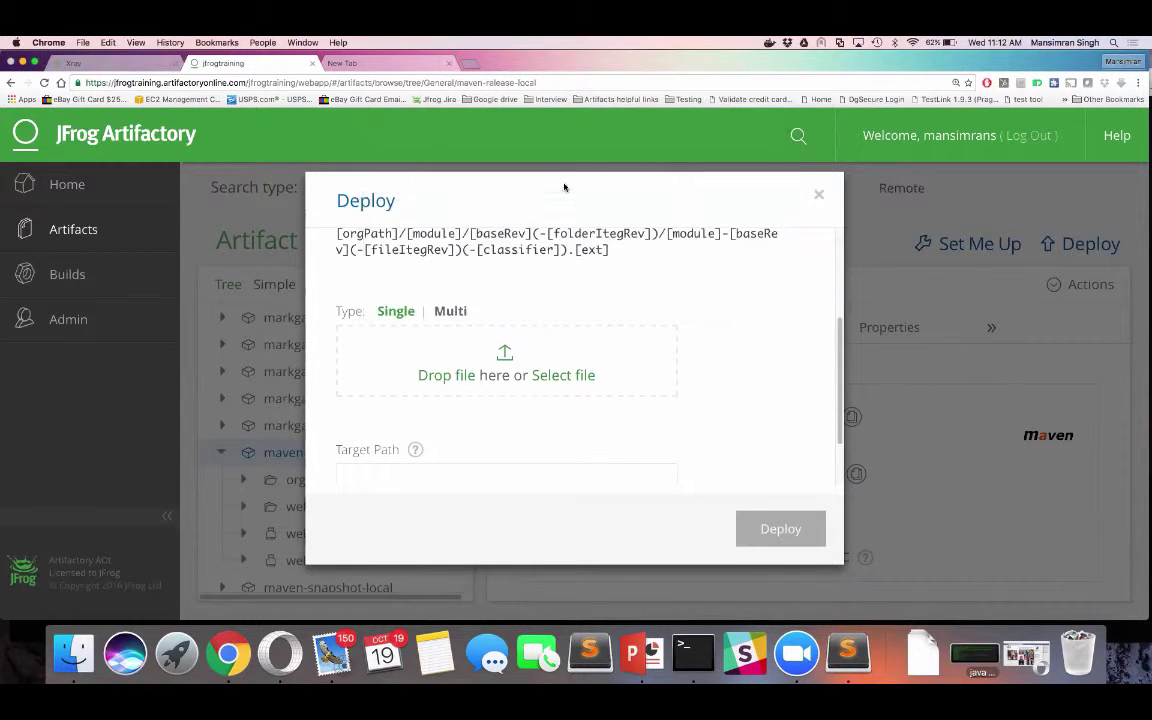
scroll(553, 367, down, 5)
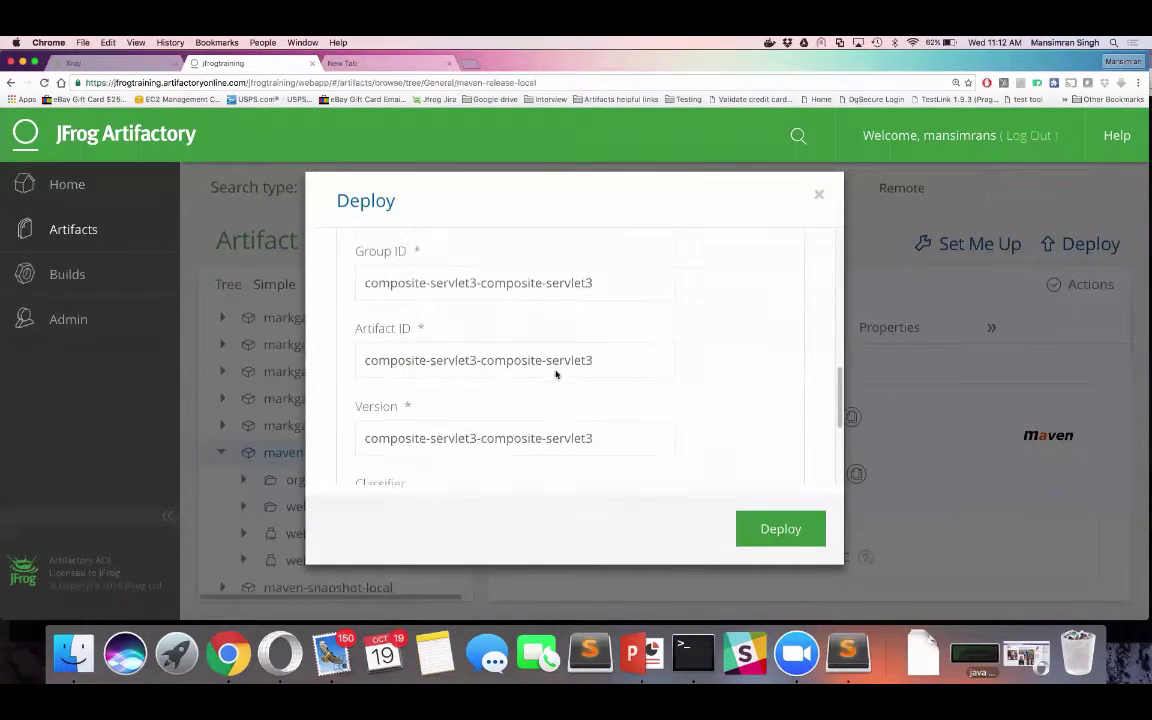
scroll(556, 374, up, 3)
scroll(556, 374, down, 3)
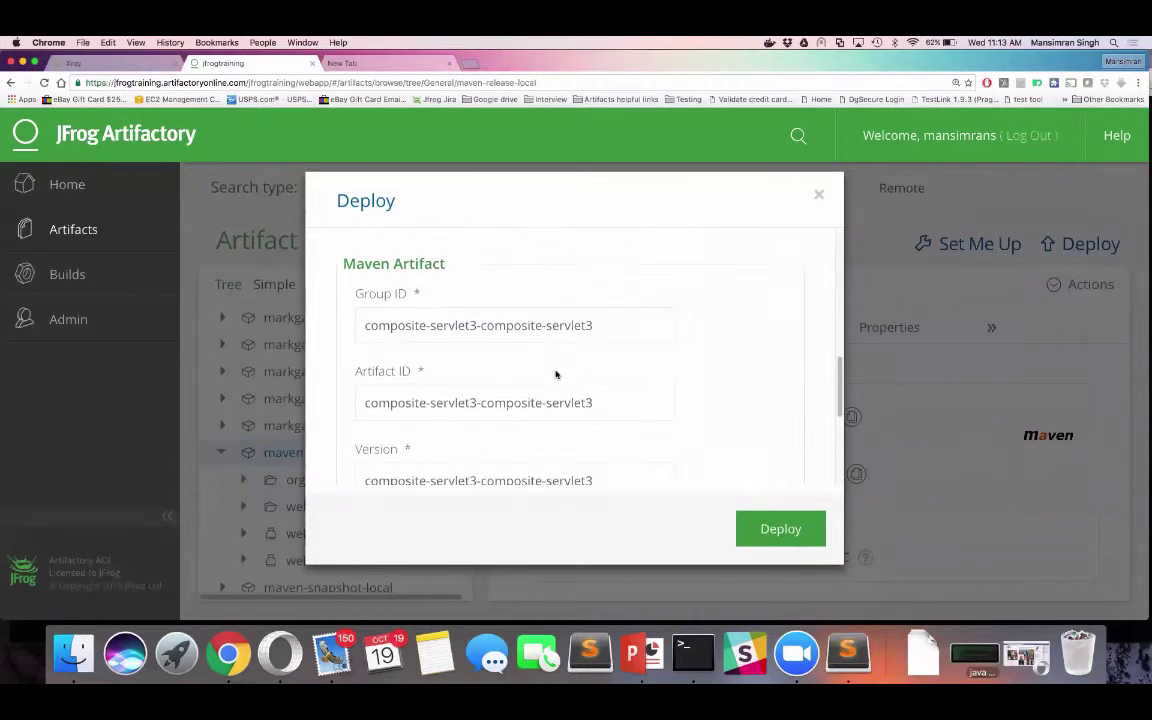
scroll(556, 374, down, 3)
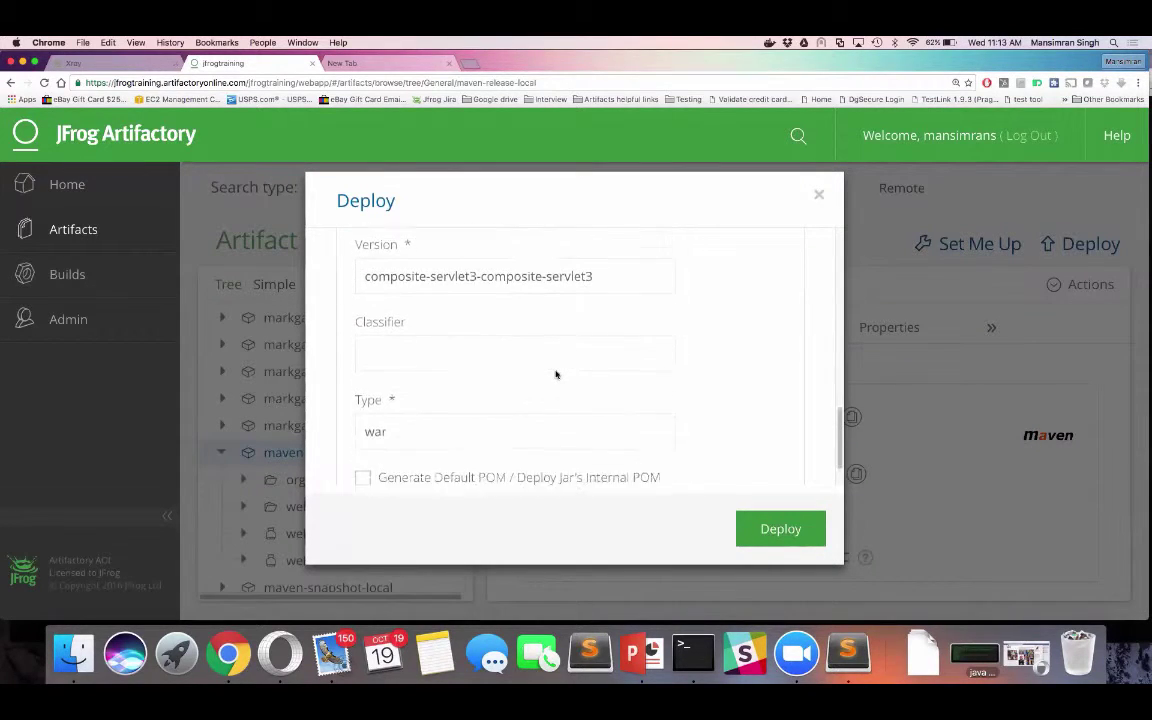
scroll(556, 374, down, 1)
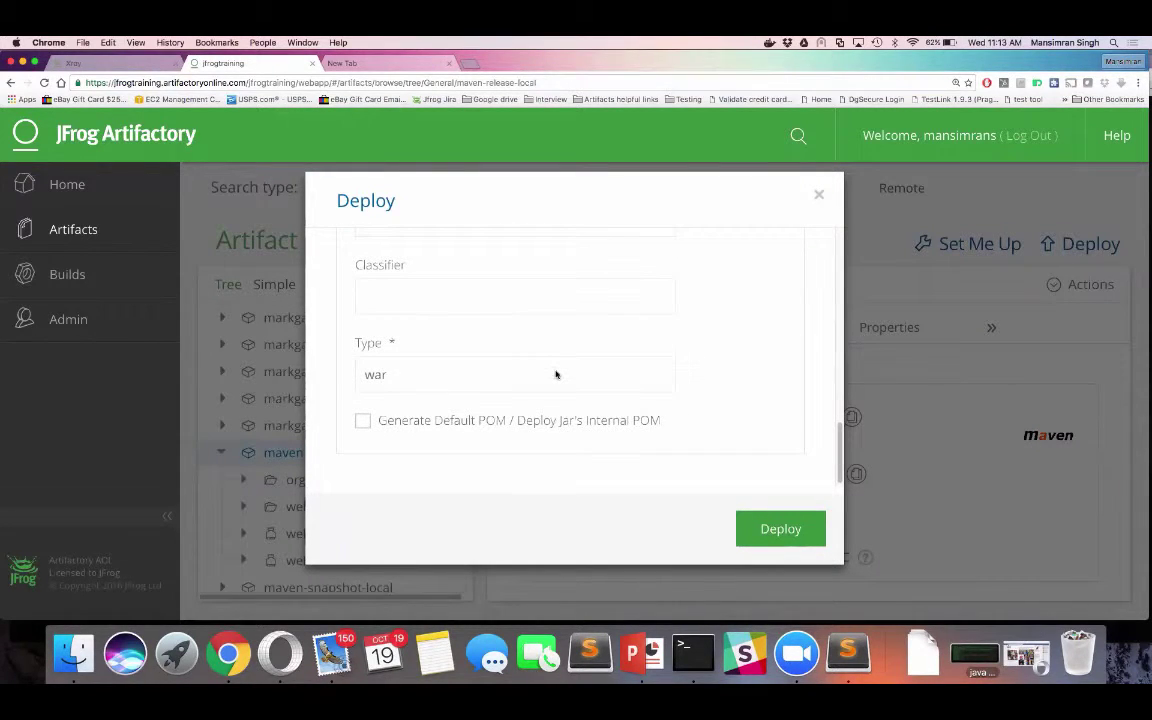
click(780, 529)
Expand webservice-1.3.war and webservice-1.1.war in maven-release-local to show the contents of their META-INF and WEB-INF folders.
scroll(373, 480, down, 3)
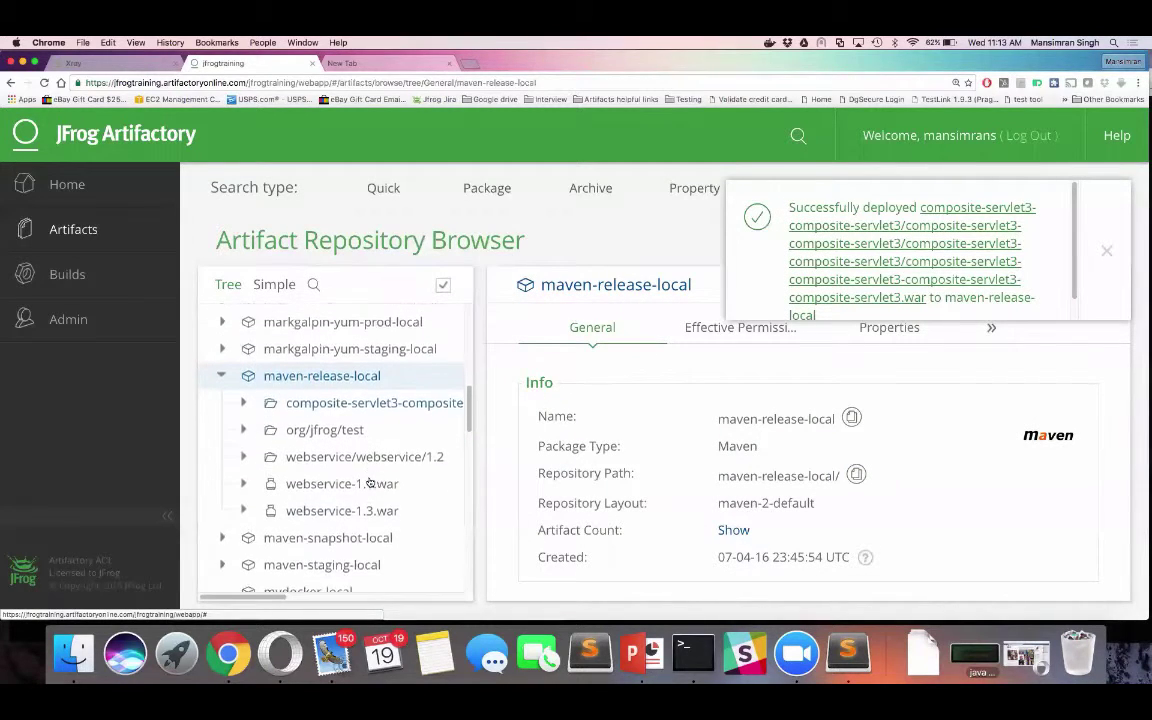
click(243, 491)
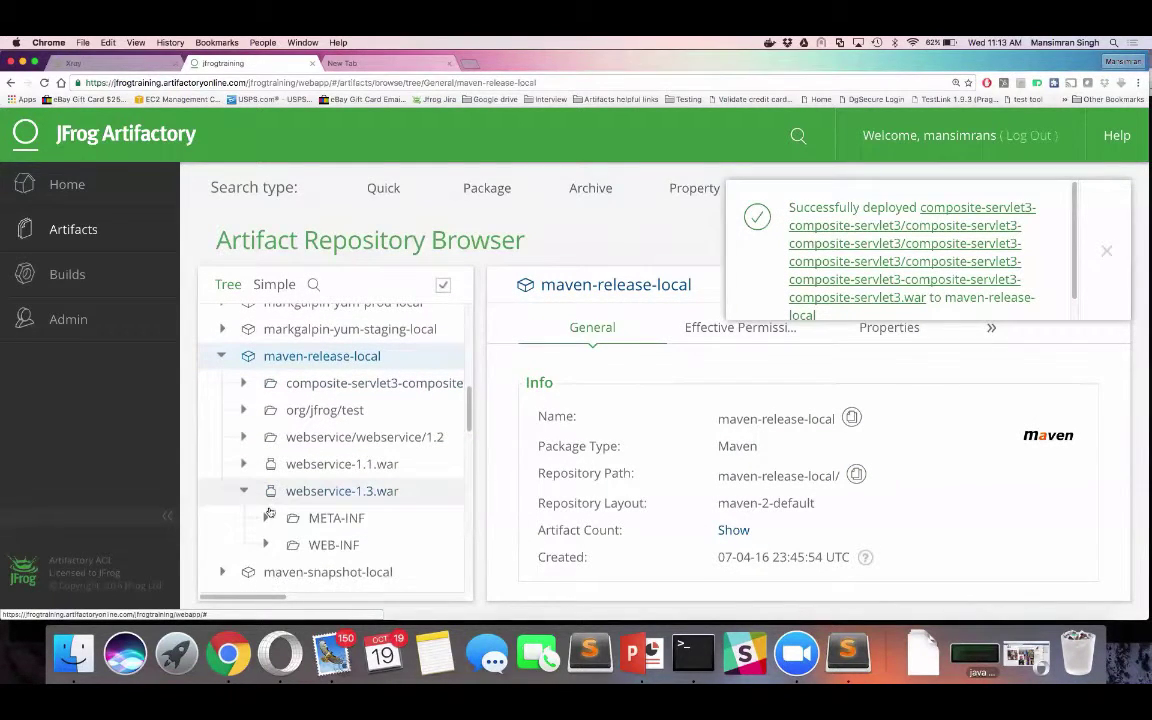
click(266, 518)
click(266, 543)
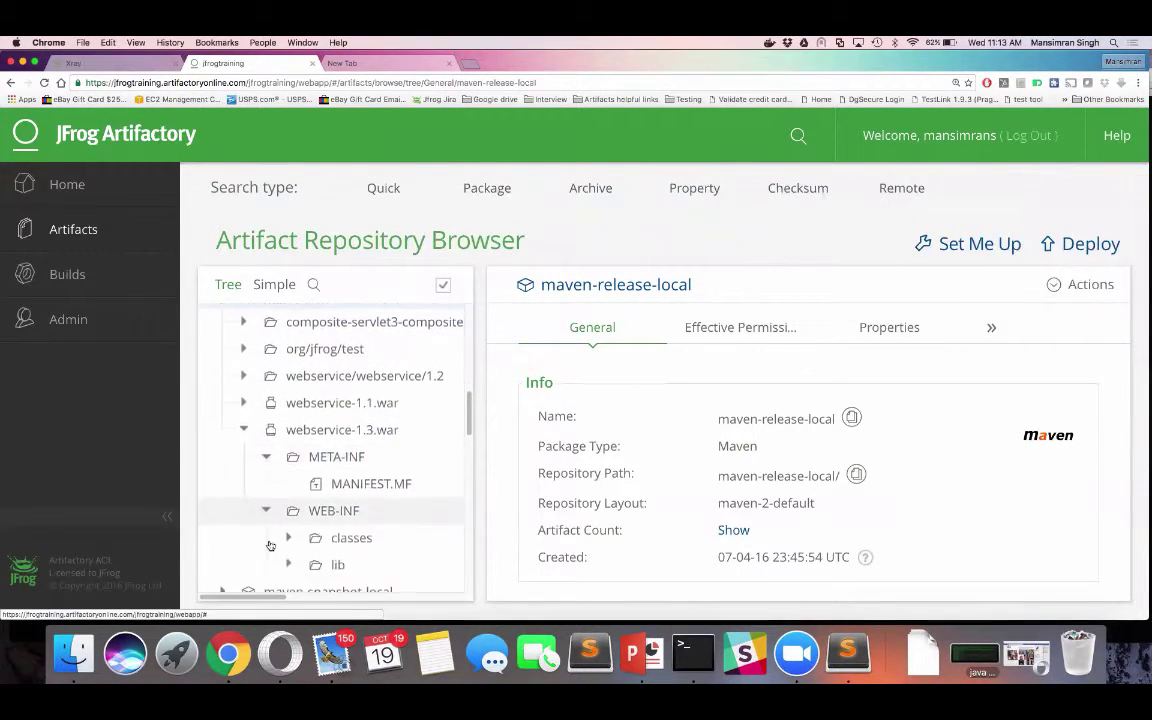
click(243, 384)
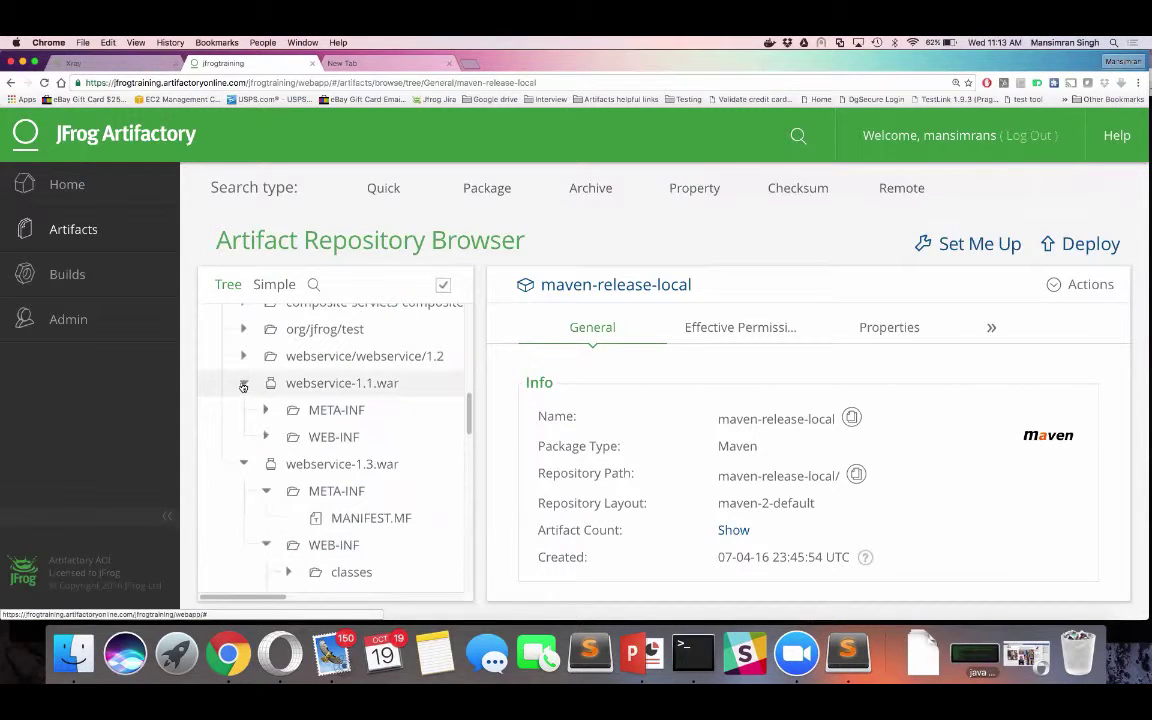
click(267, 416)
click(266, 464)
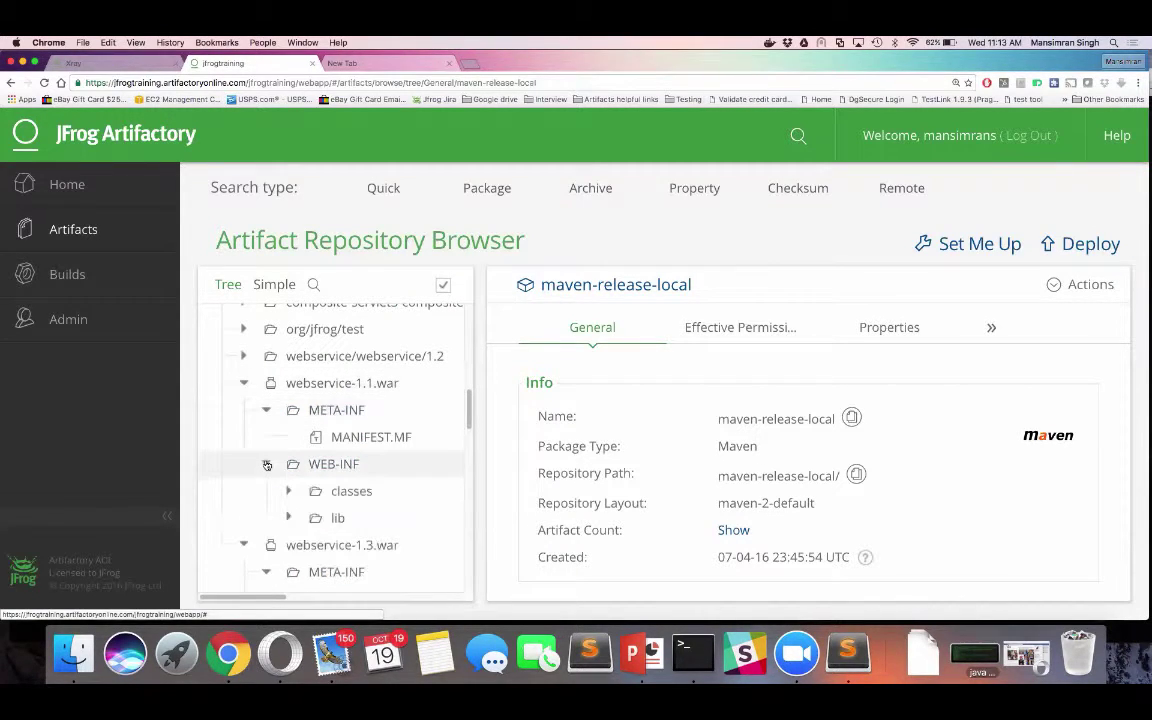
Switch to Xray in the browser and open the Integrations page of the admin settings.
scroll(266, 464, up, 5)
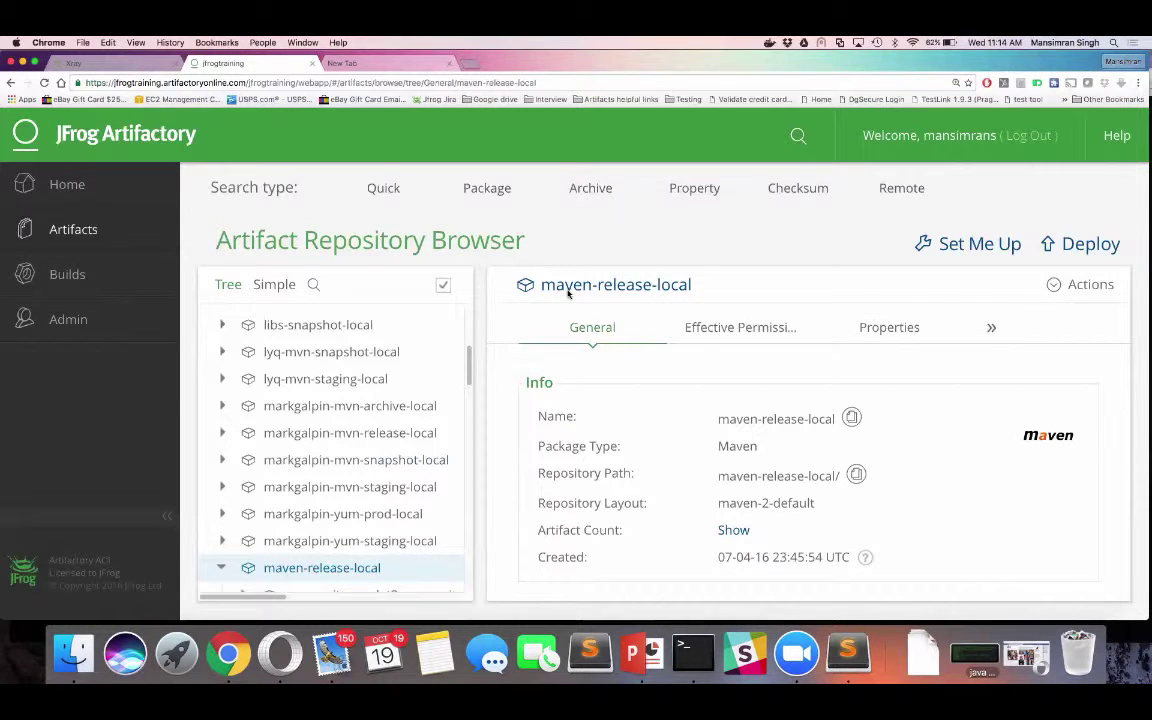
click(79, 64)
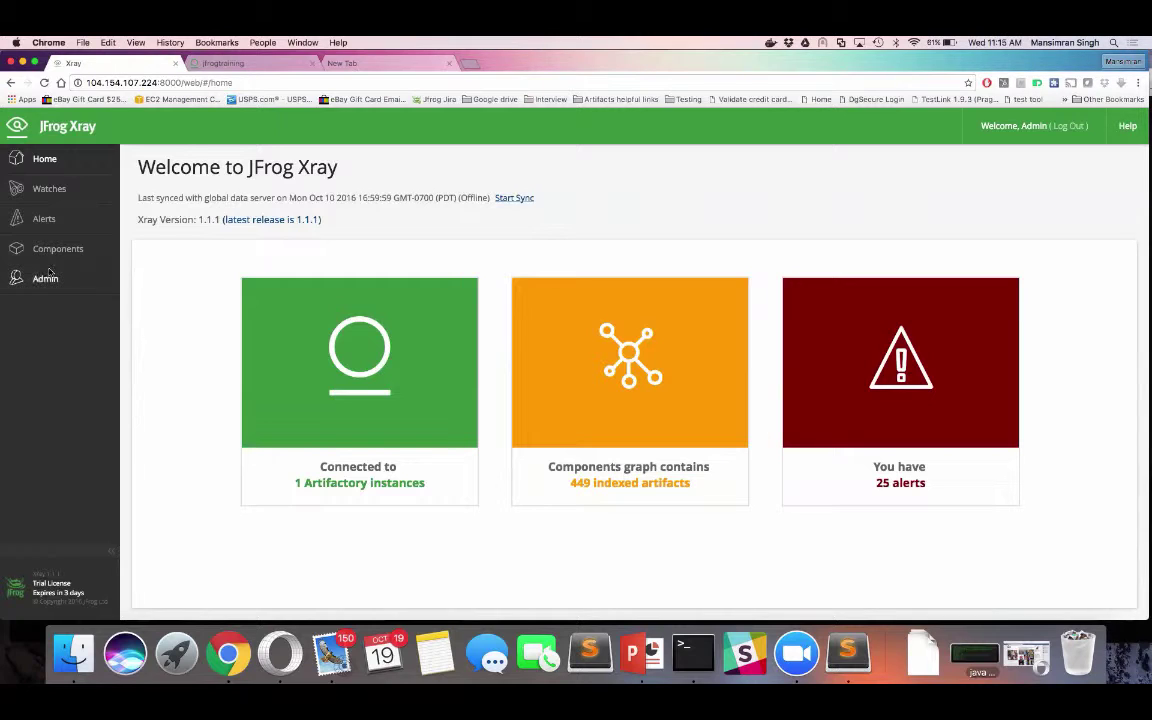
mouse_move(49, 275)
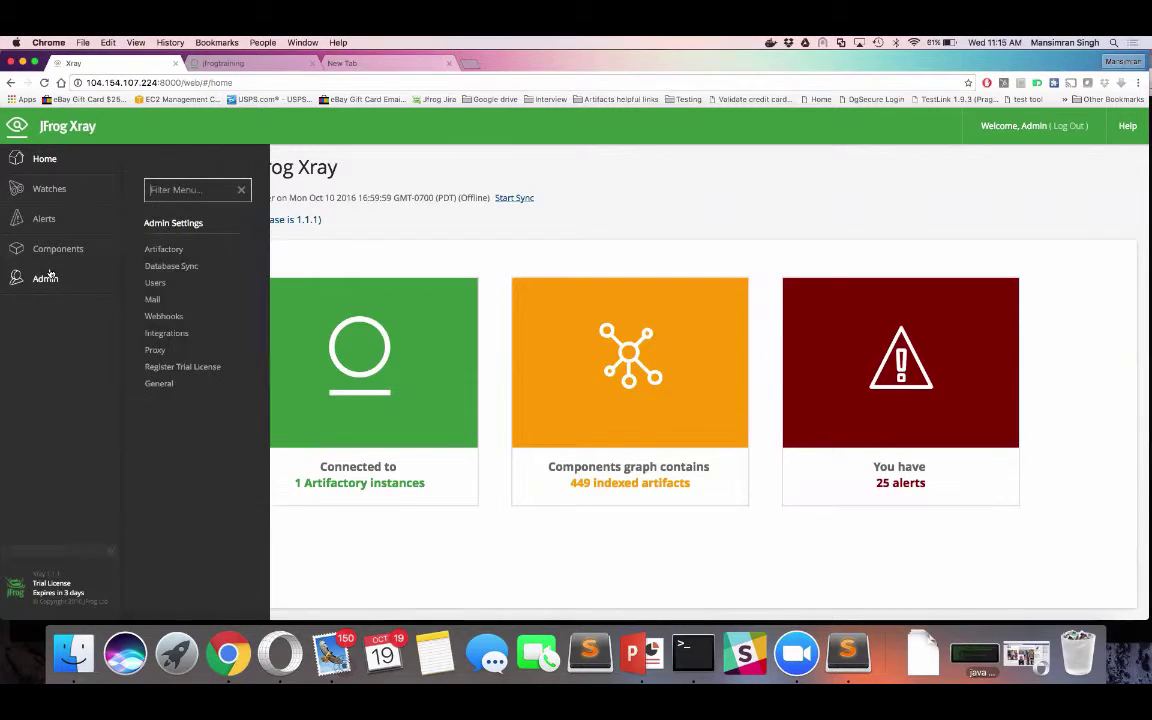
click(172, 335)
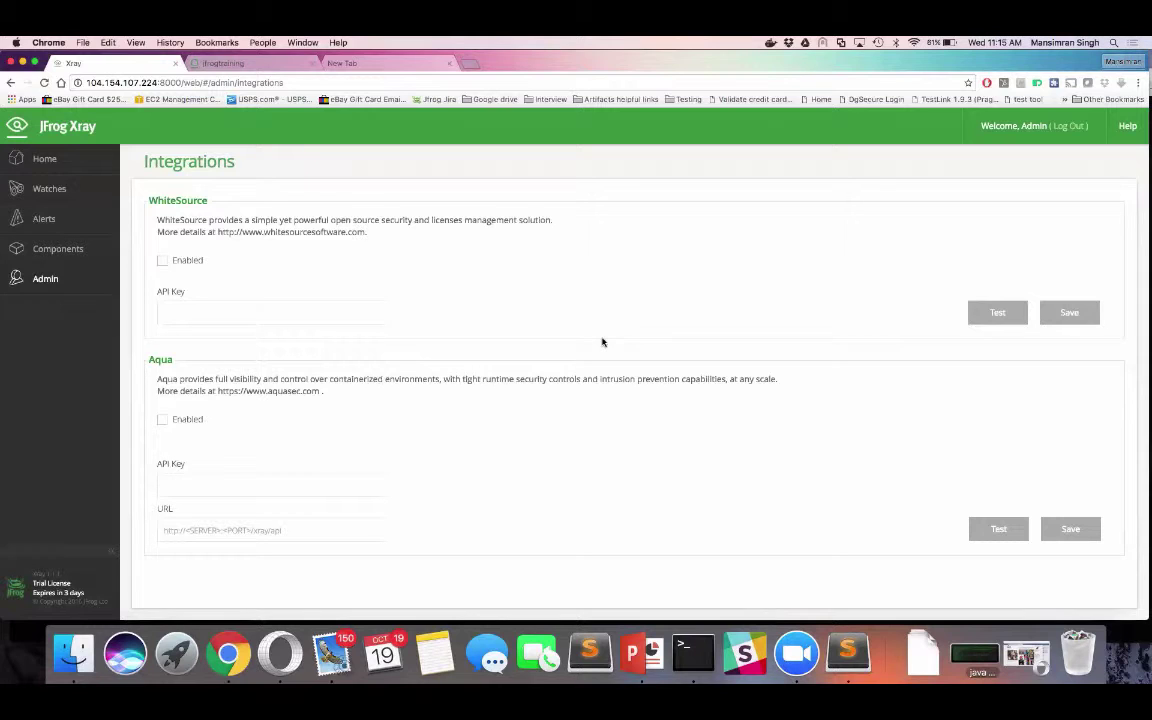
Start a new watch with target type Repository and docker-dev-local as the repository.
click(47, 189)
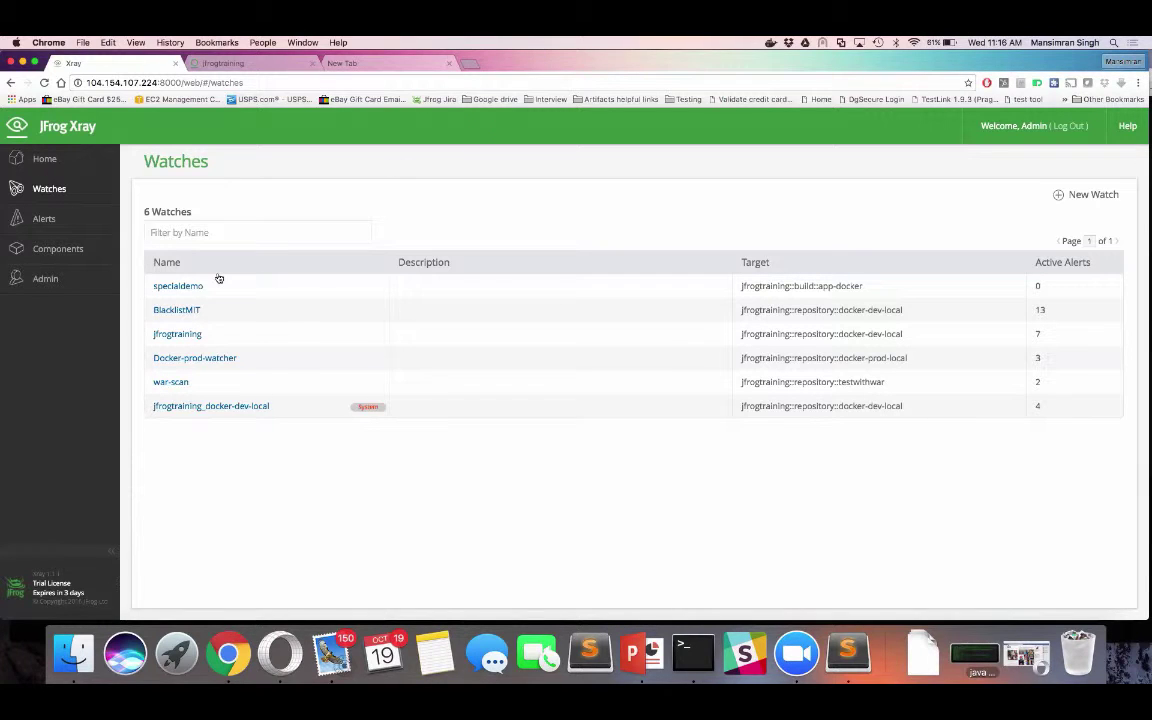
click(1056, 195)
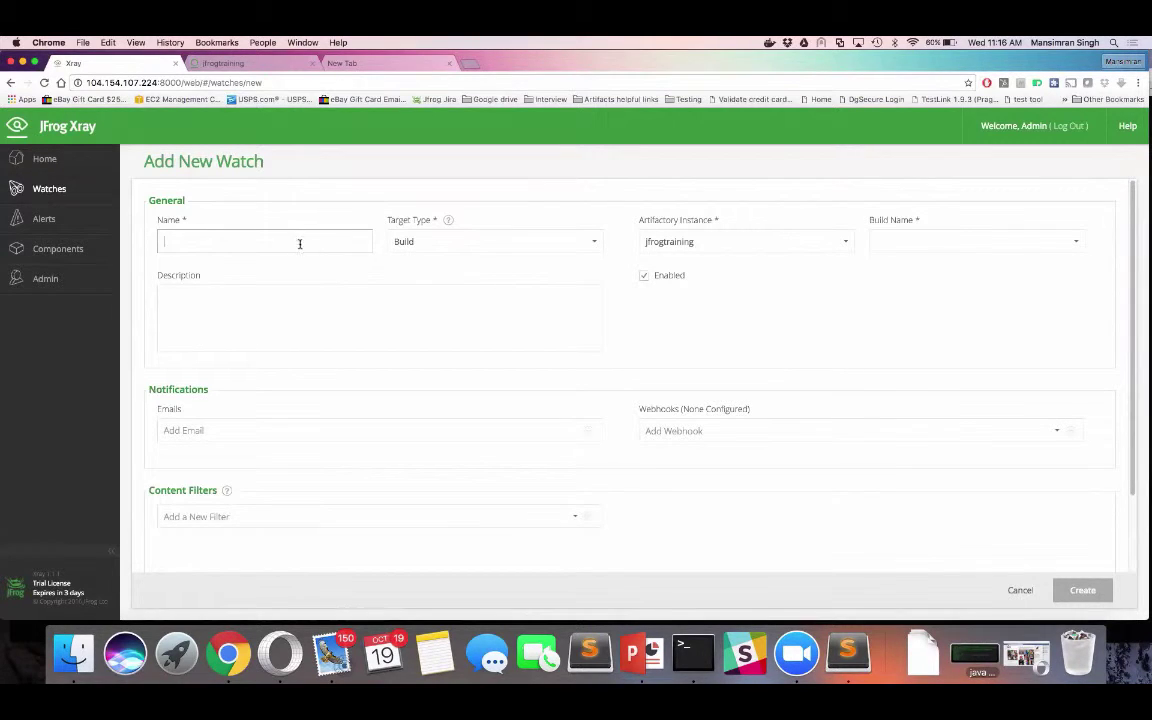
click(400, 242)
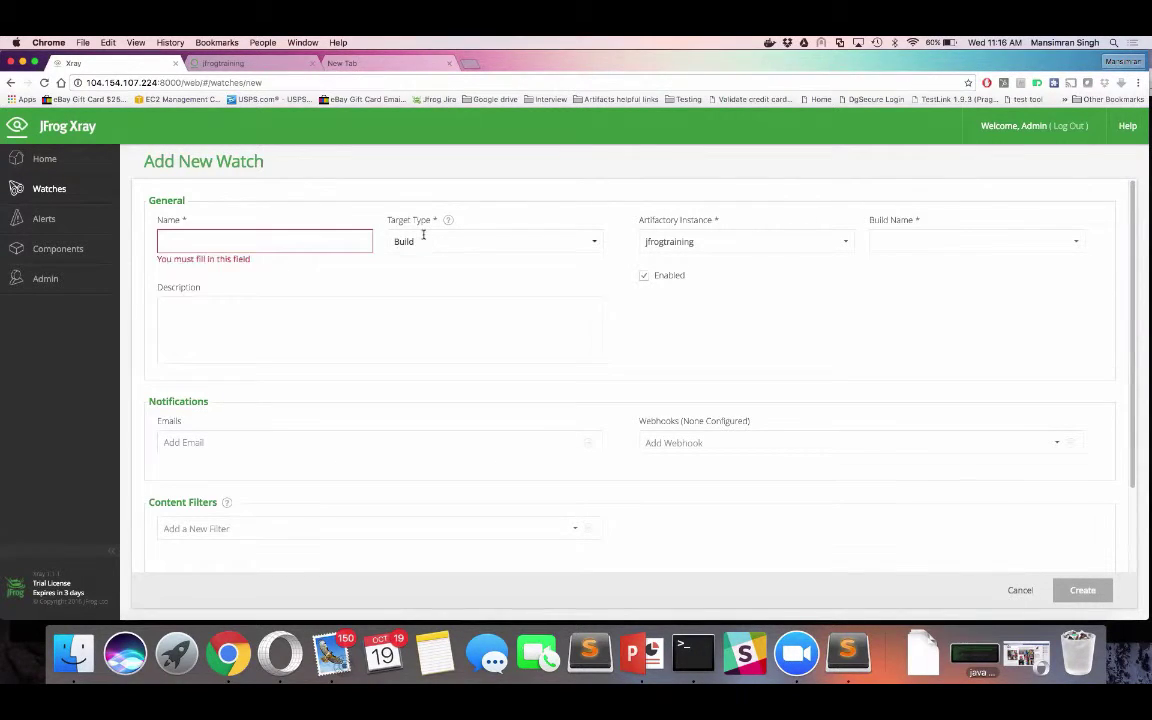
click(433, 297)
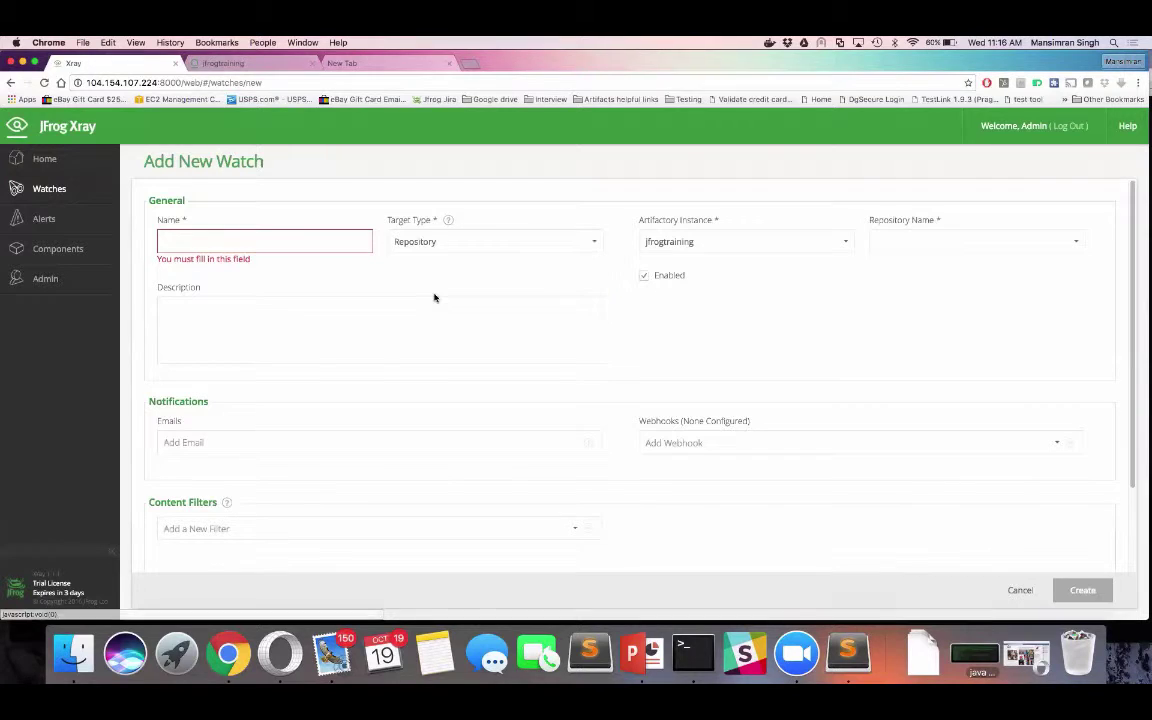
click(905, 241)
click(908, 265)
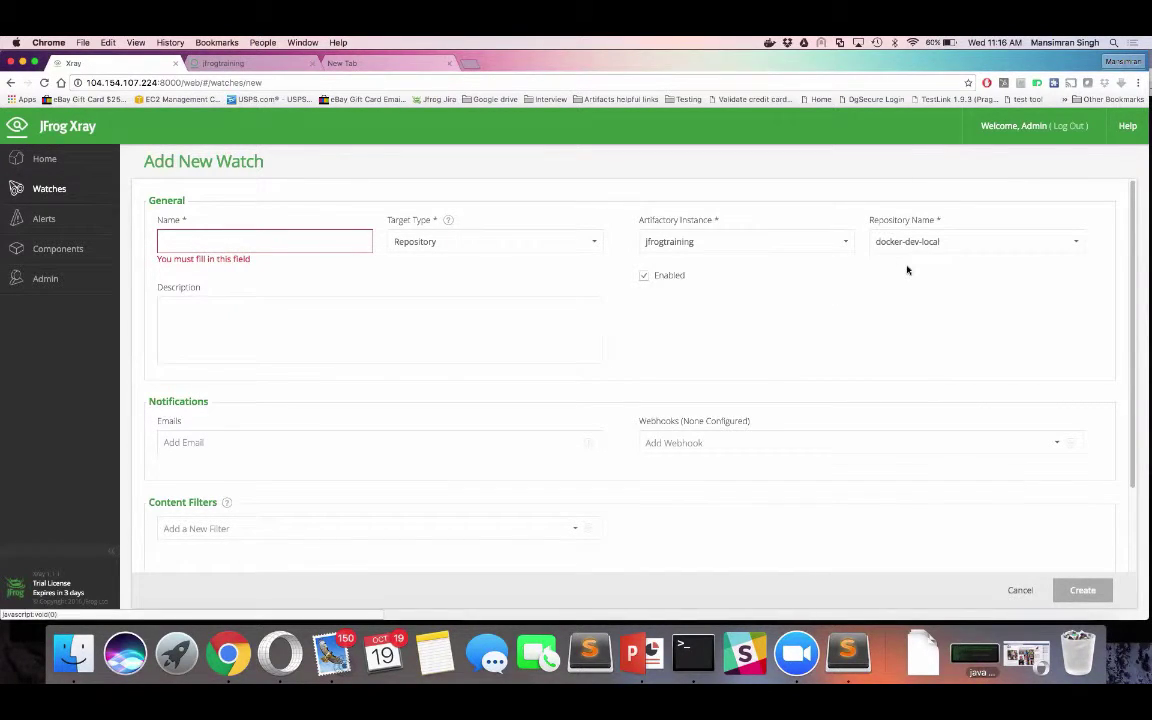
Add a Property content filter to the new watch with property name demo and value webinar.
scroll(848, 347, down, 2)
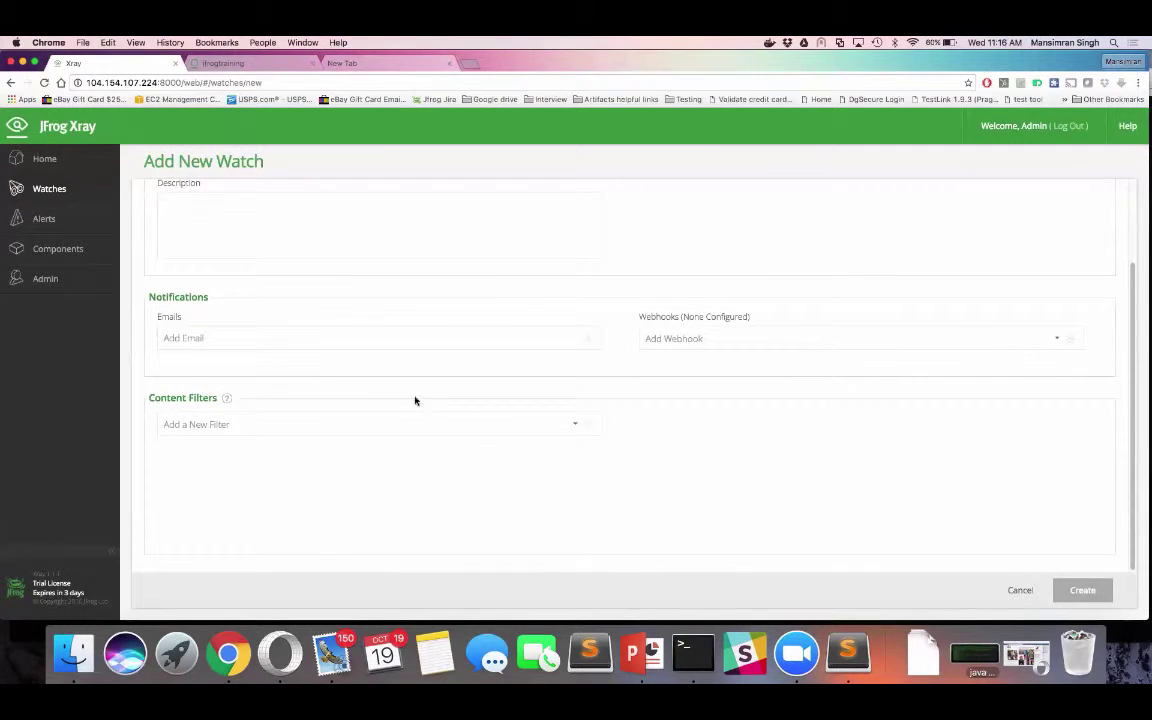
click(378, 421)
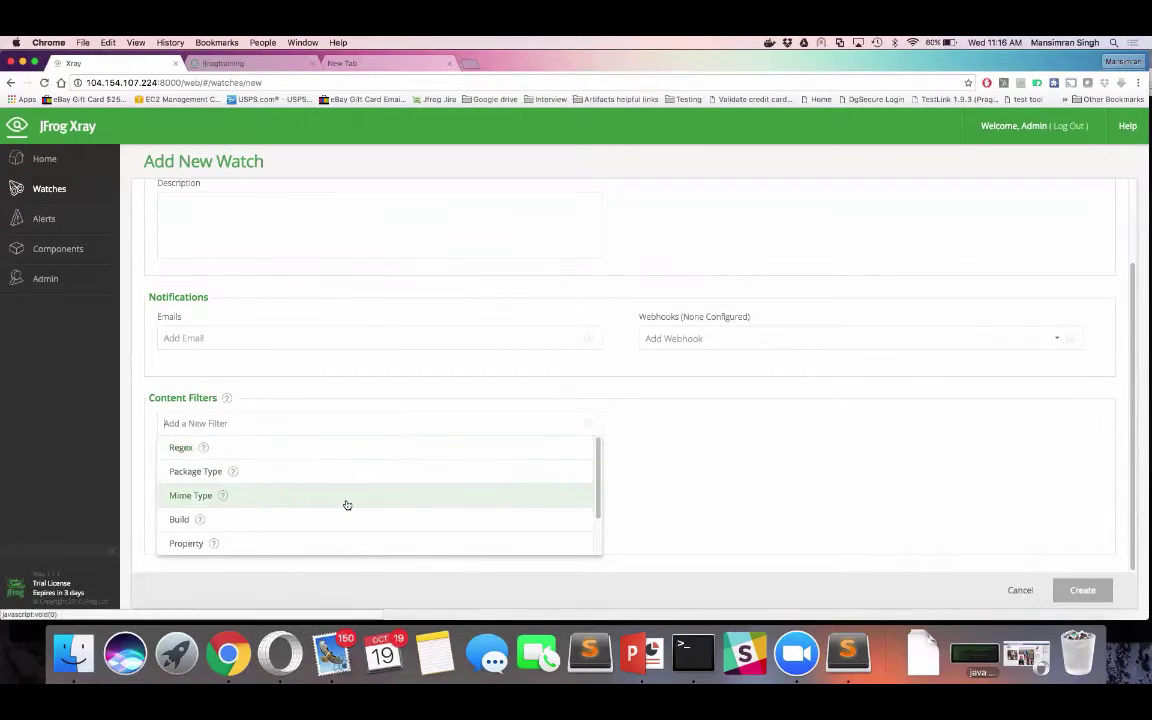
click(337, 551)
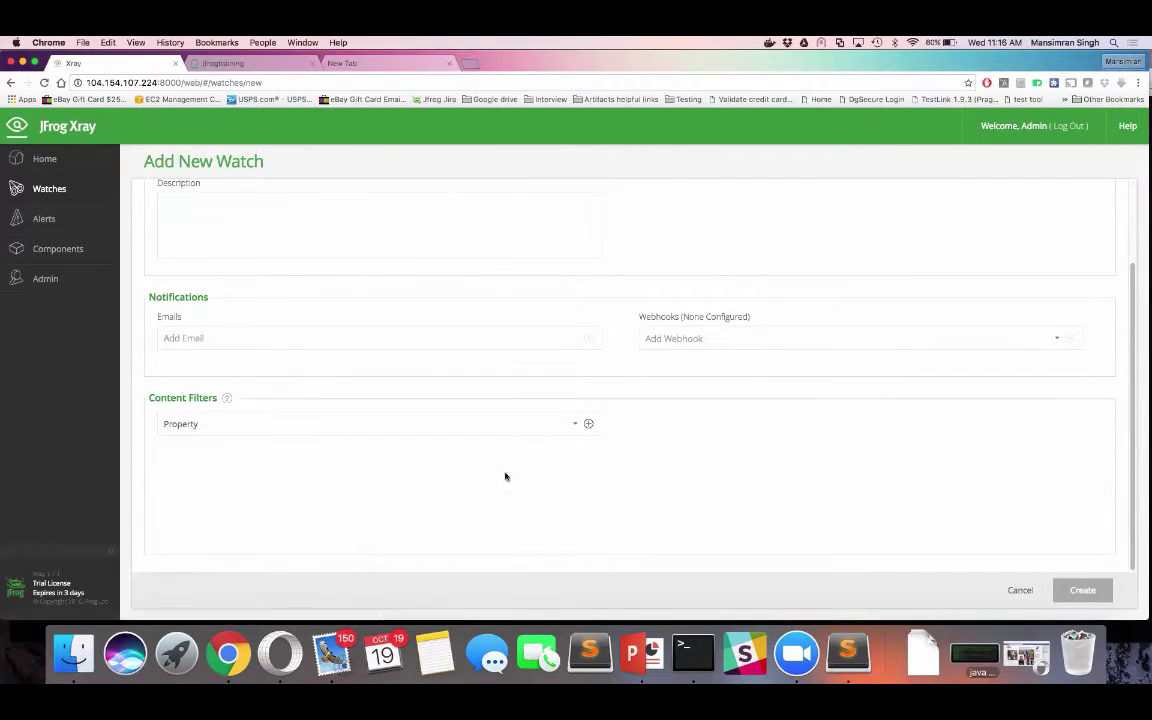
click(589, 426)
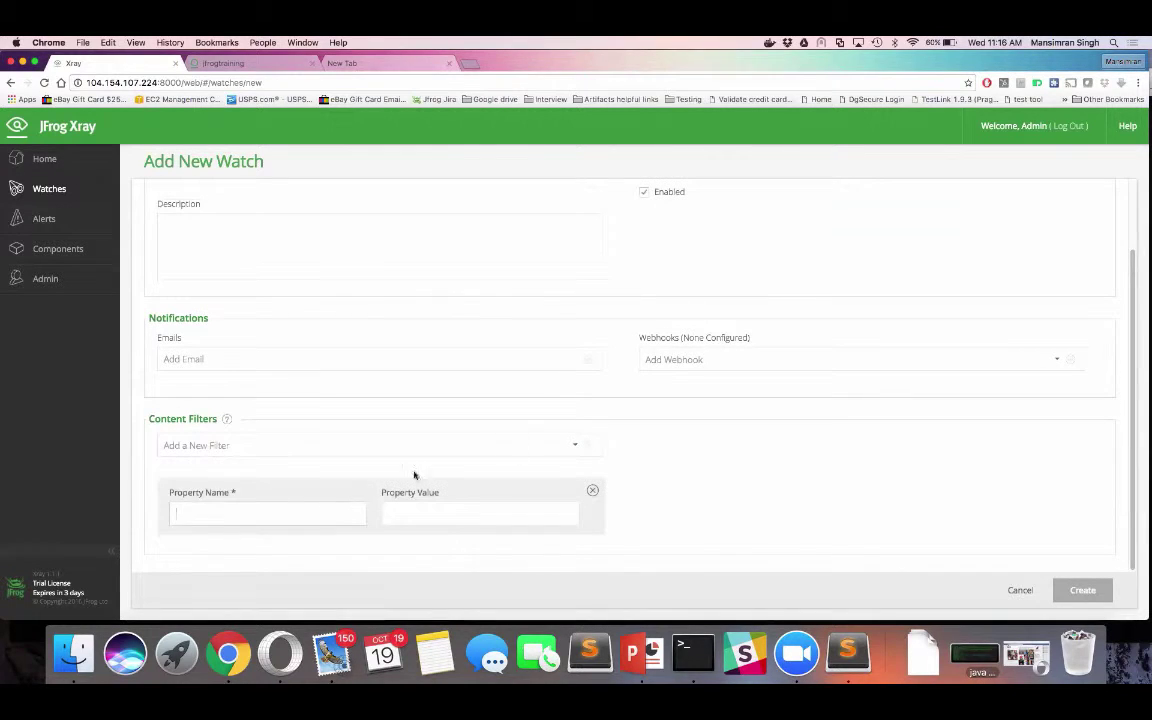
click(292, 516)
text(demo)
key(Tab)
text(webinar)
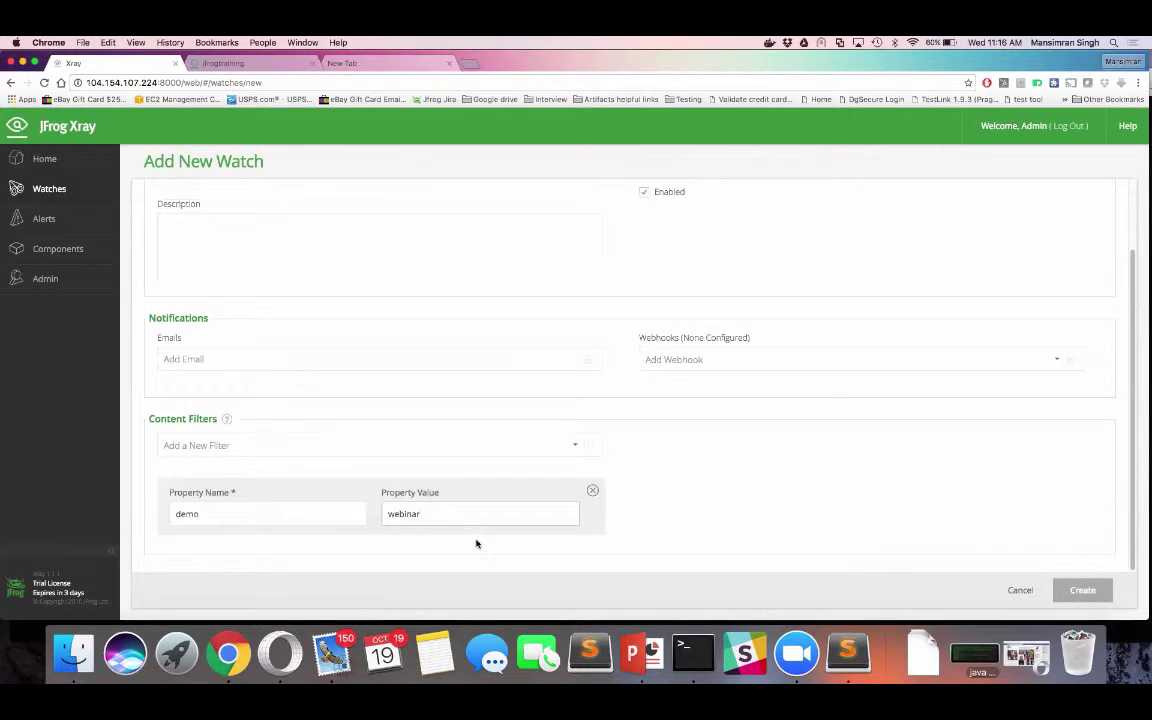
Add a second, blank Property content filter to the new watch.
click(572, 446)
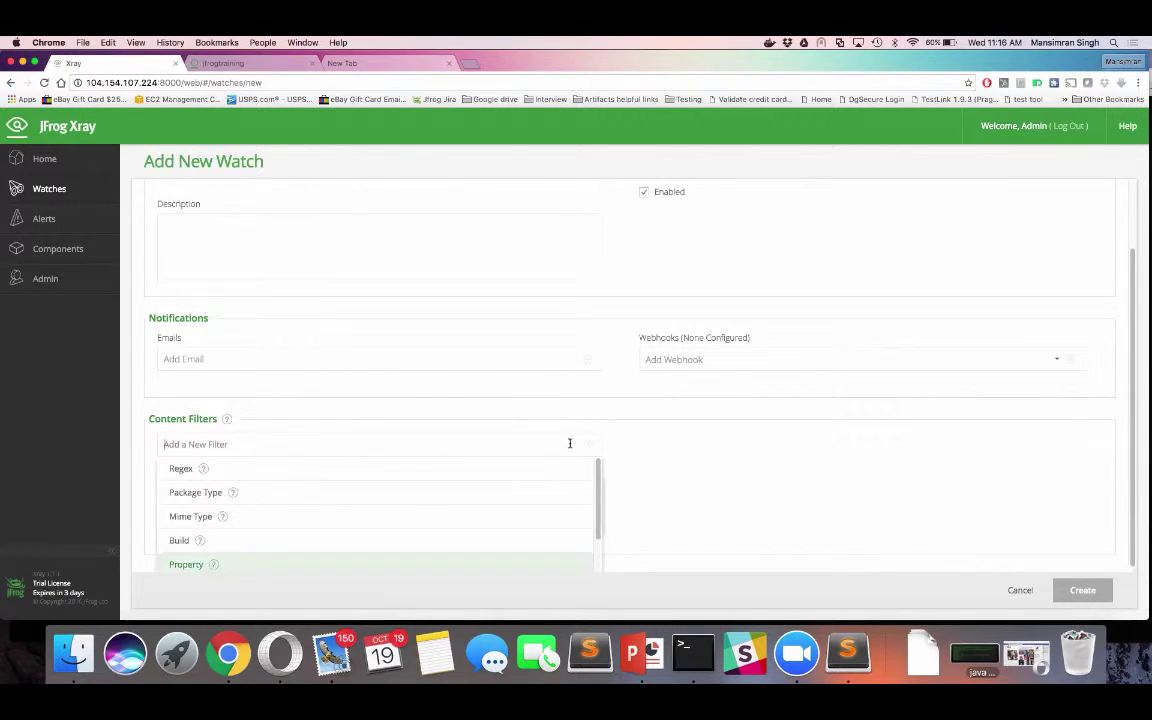
click(473, 562)
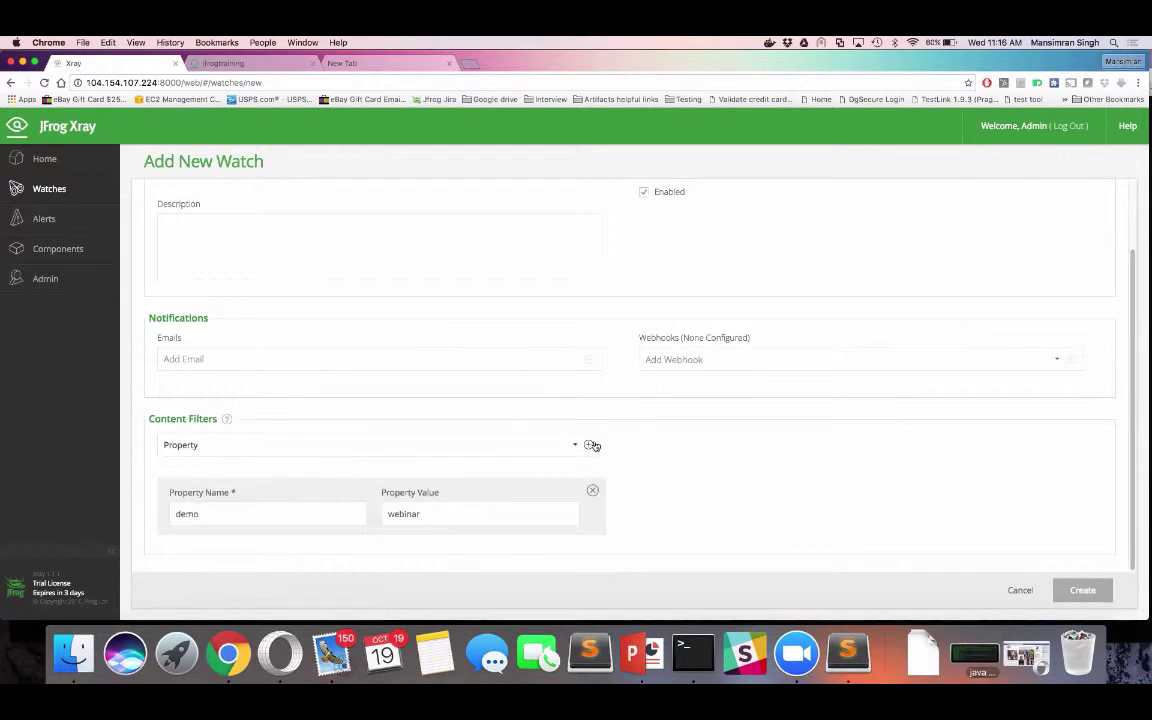
click(591, 445)
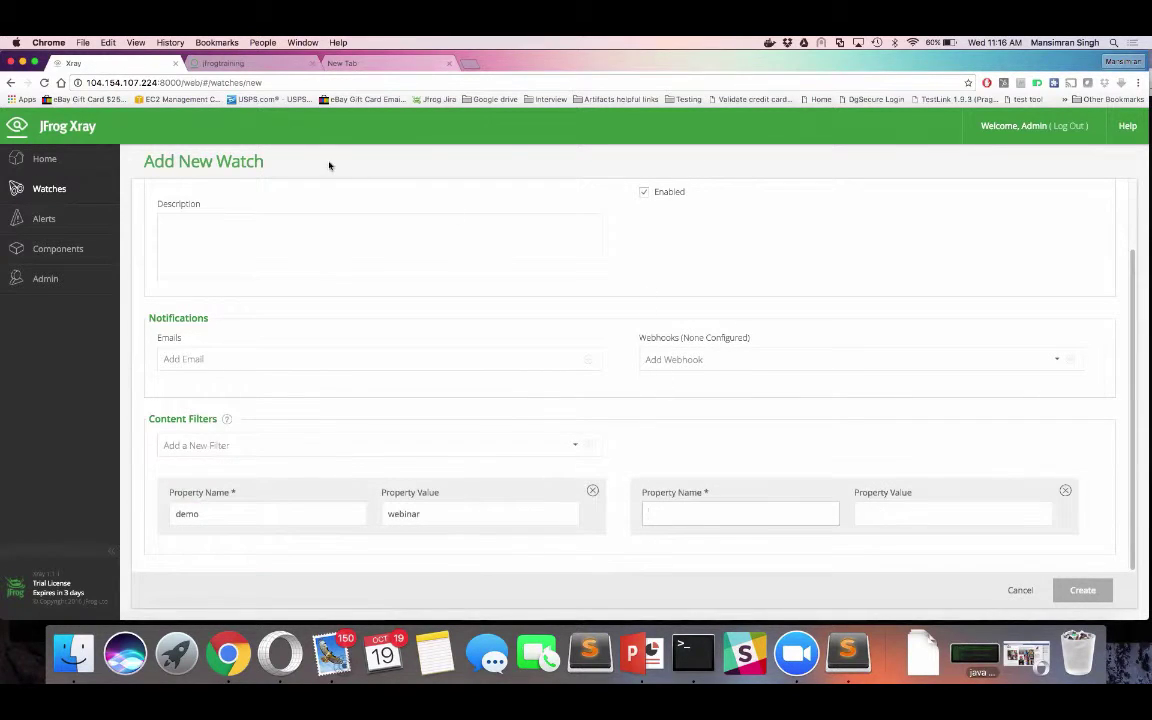
Switch to Artifactory and open manifest.json under docker-dev-local, docker-hello, 51 in the repository tree.
click(228, 64)
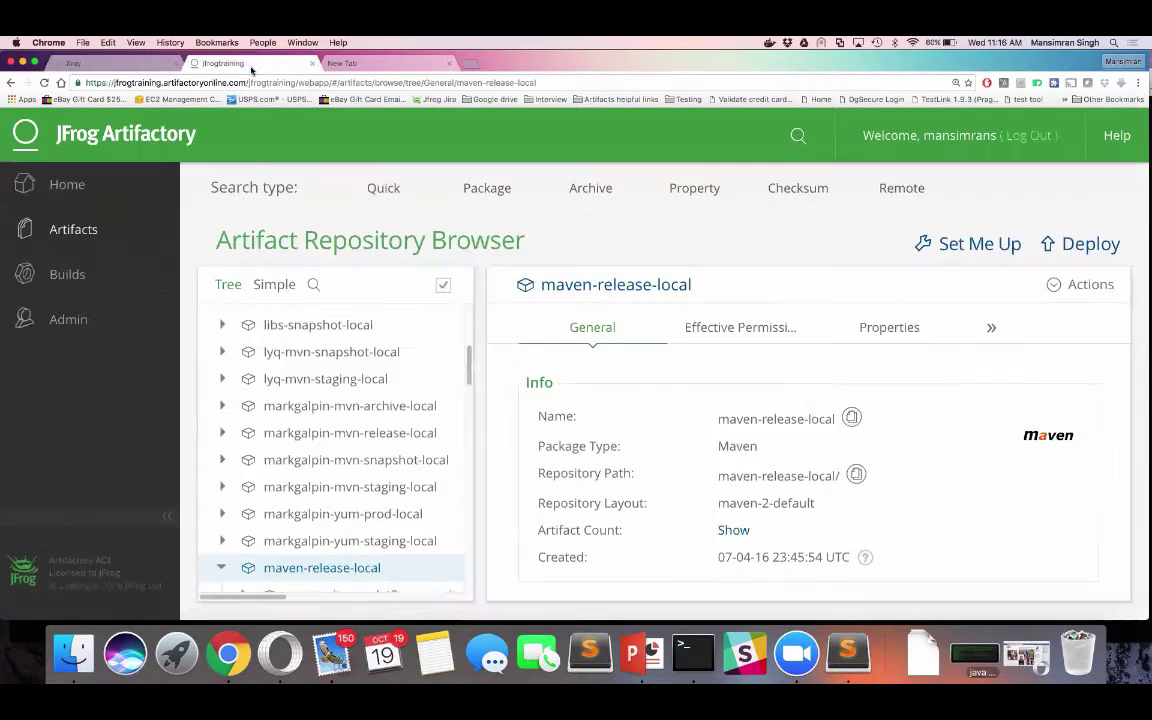
scroll(268, 390, up, 5)
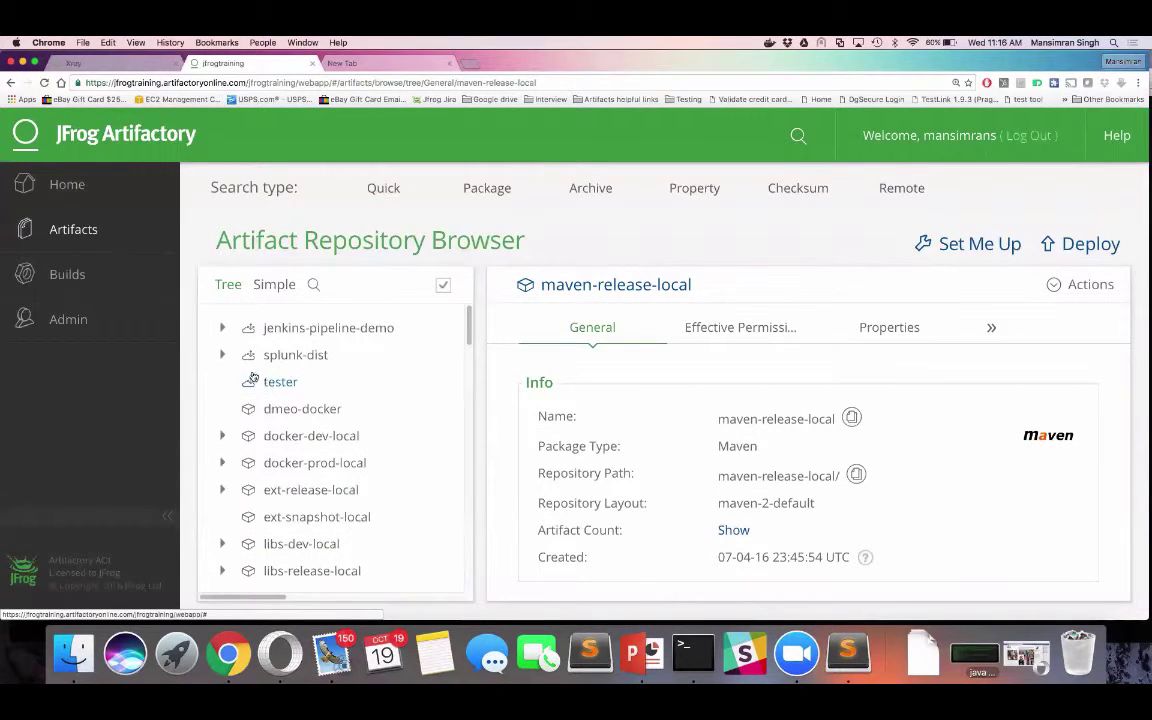
click(221, 436)
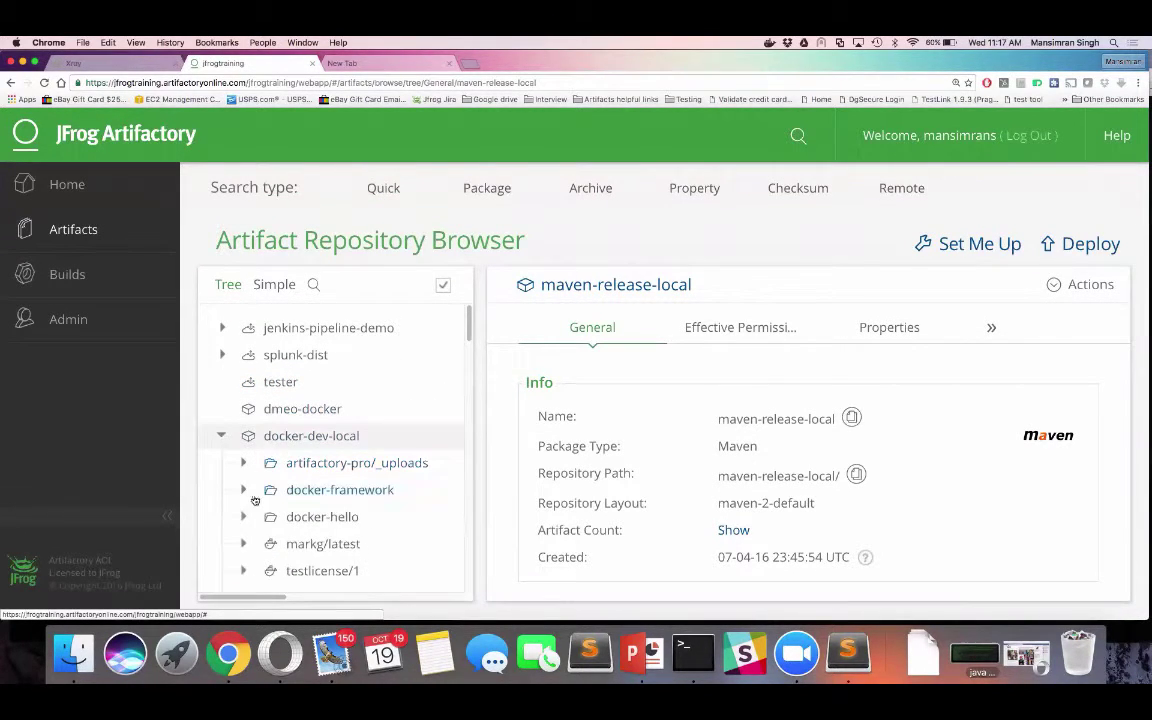
click(258, 514)
scroll(264, 480, down, 2)
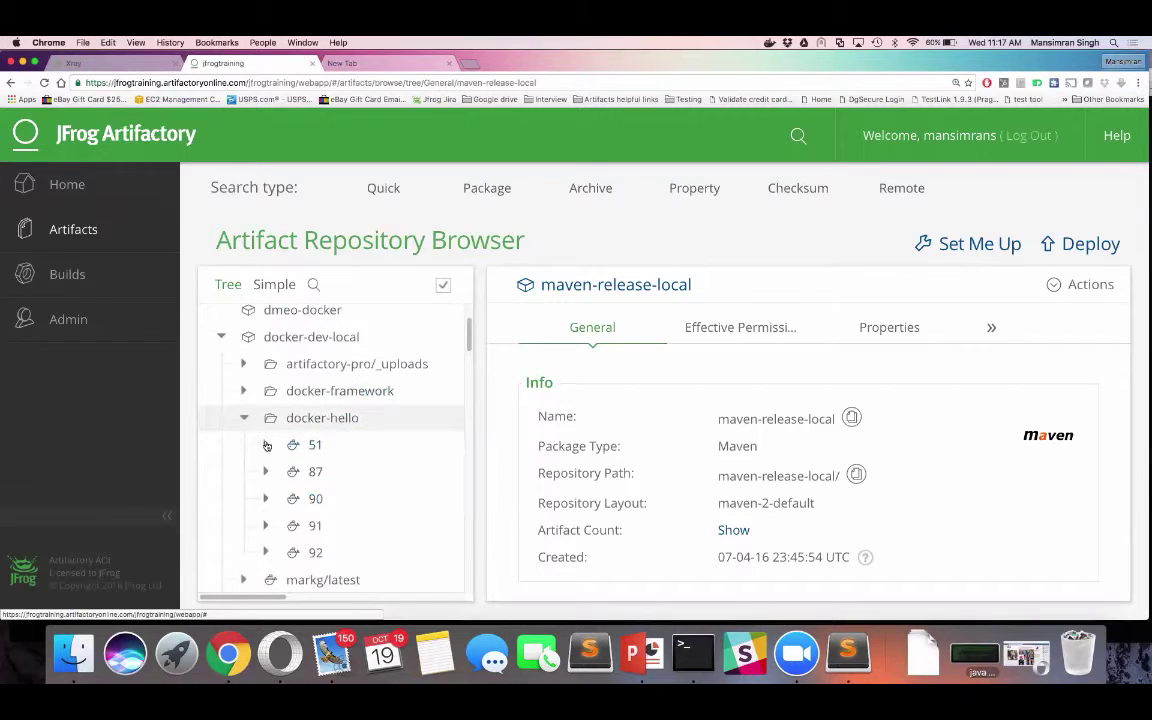
click(266, 444)
click(345, 473)
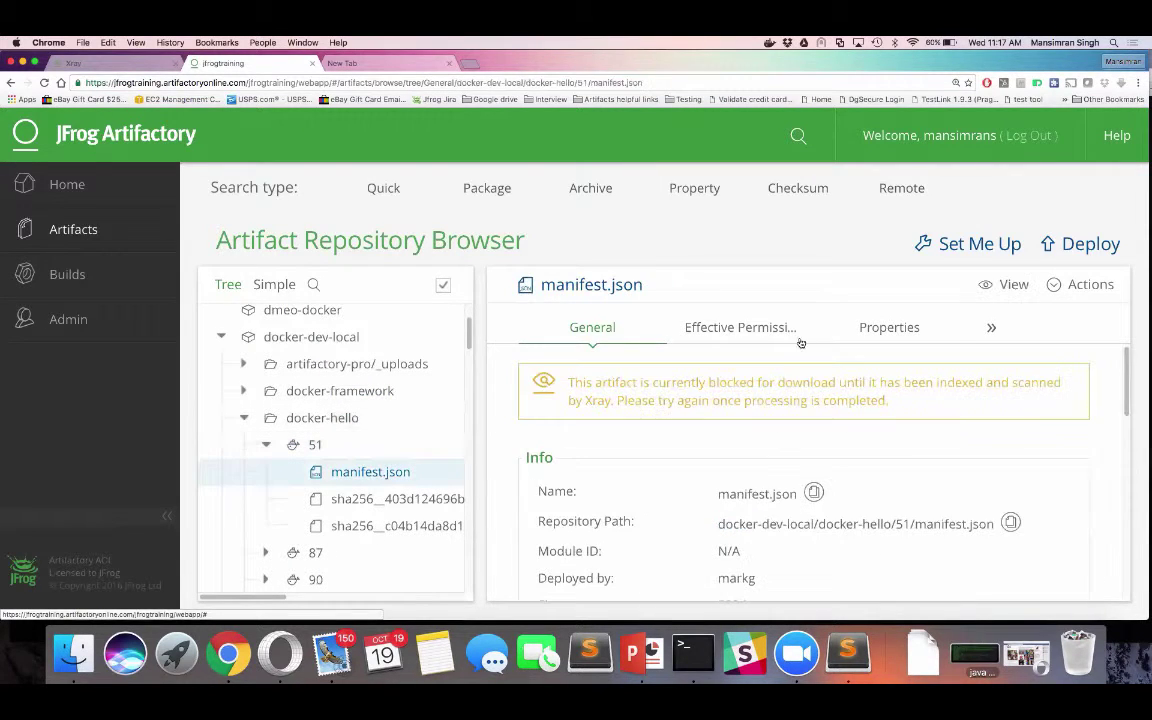
Examine the properties of the docker-hello 51 manifest.json, including its docker, build and Xray entries.
click(888, 328)
scroll(784, 504, down, 4)
scroll(784, 504, up, 3)
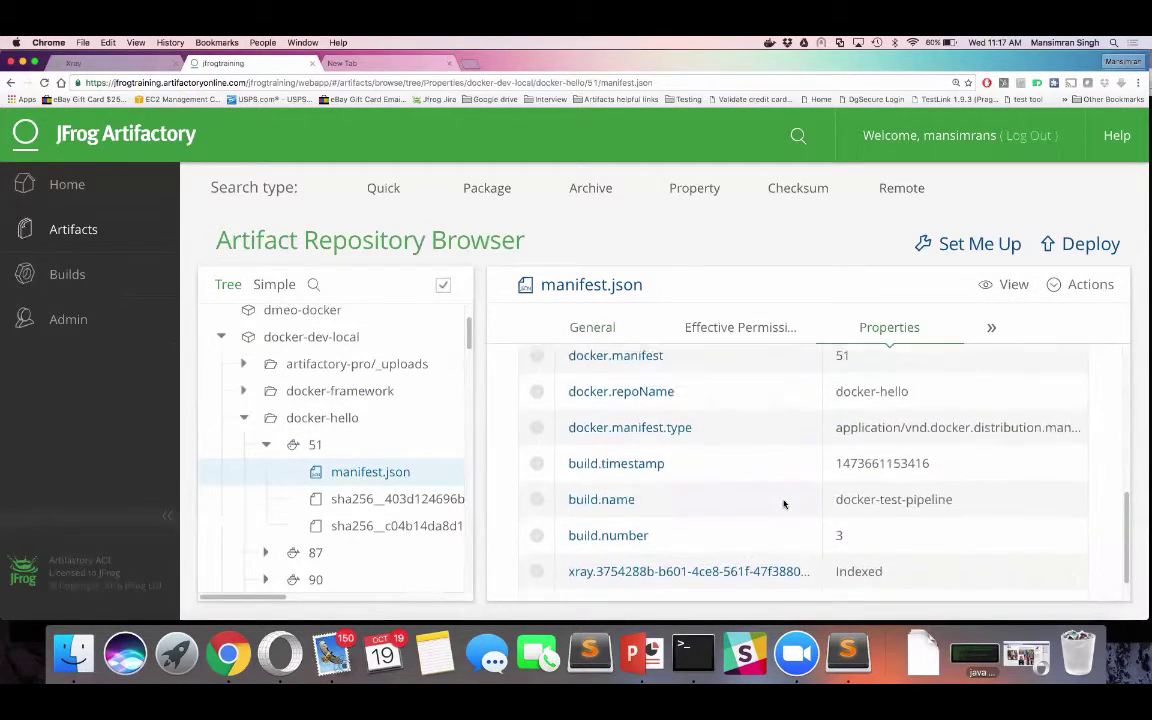
scroll(784, 504, down, 3)
scroll(784, 504, down, 2)
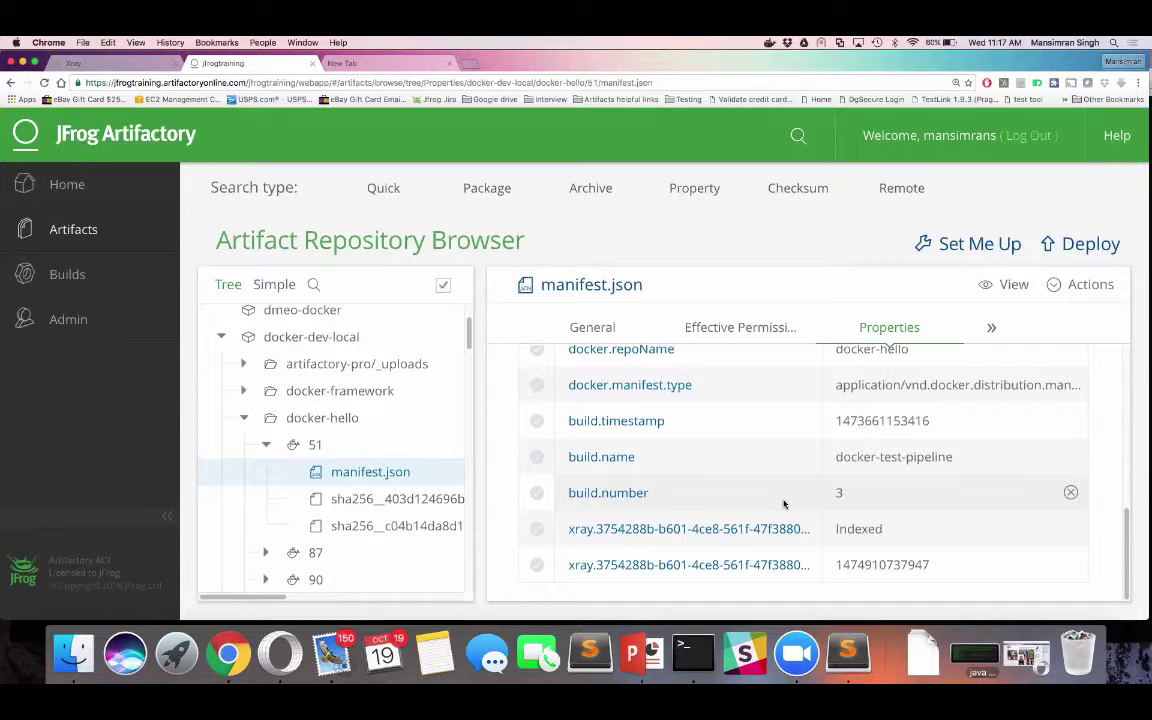
scroll(784, 503, up, 5)
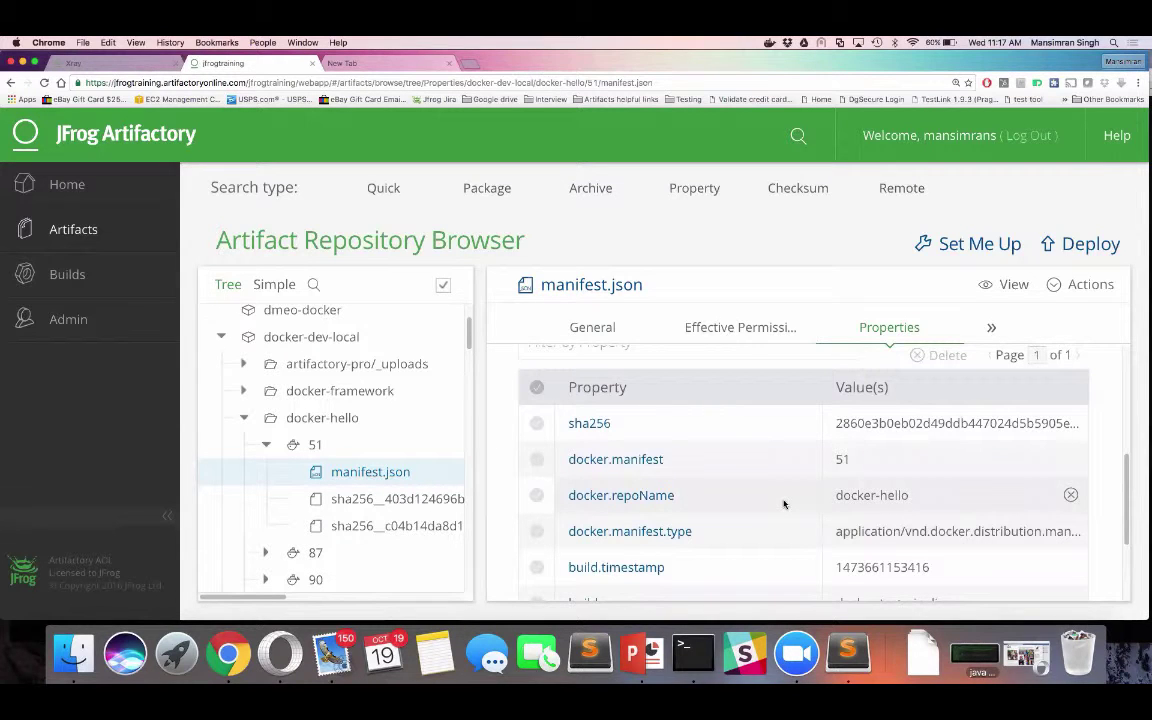
key(super+minus)
key(super+minus)
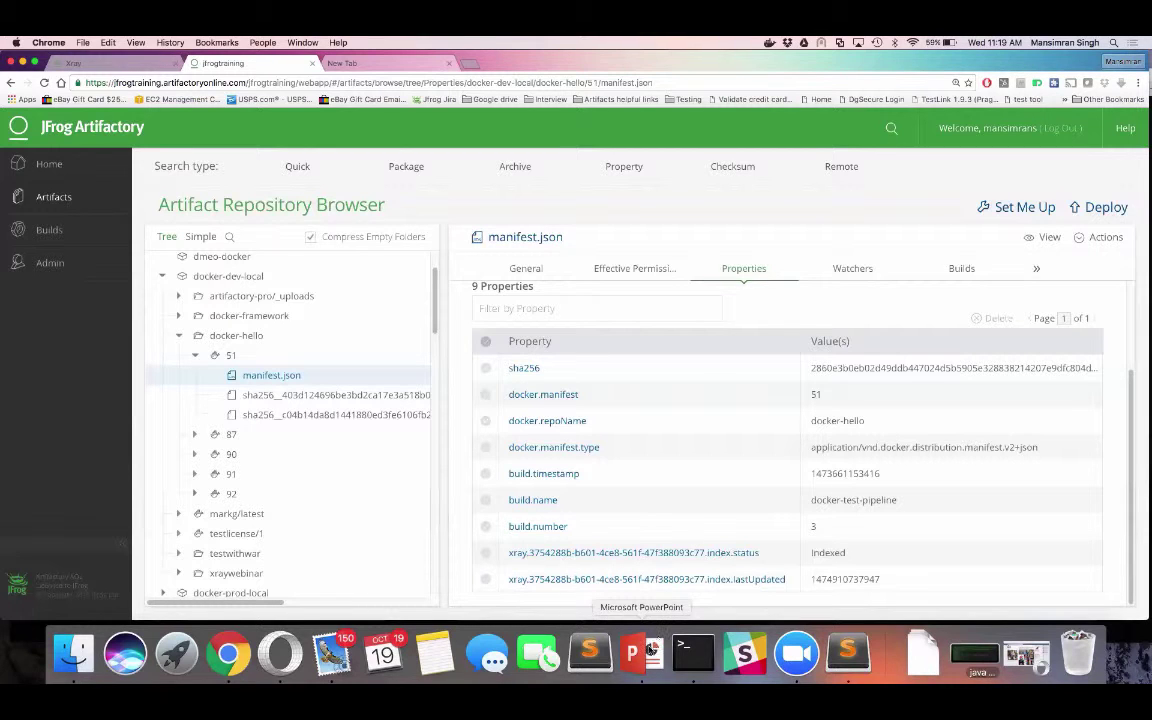
Switch to the PowerPoint presentation and present the Q&A slide in Presenter View.
click(648, 657)
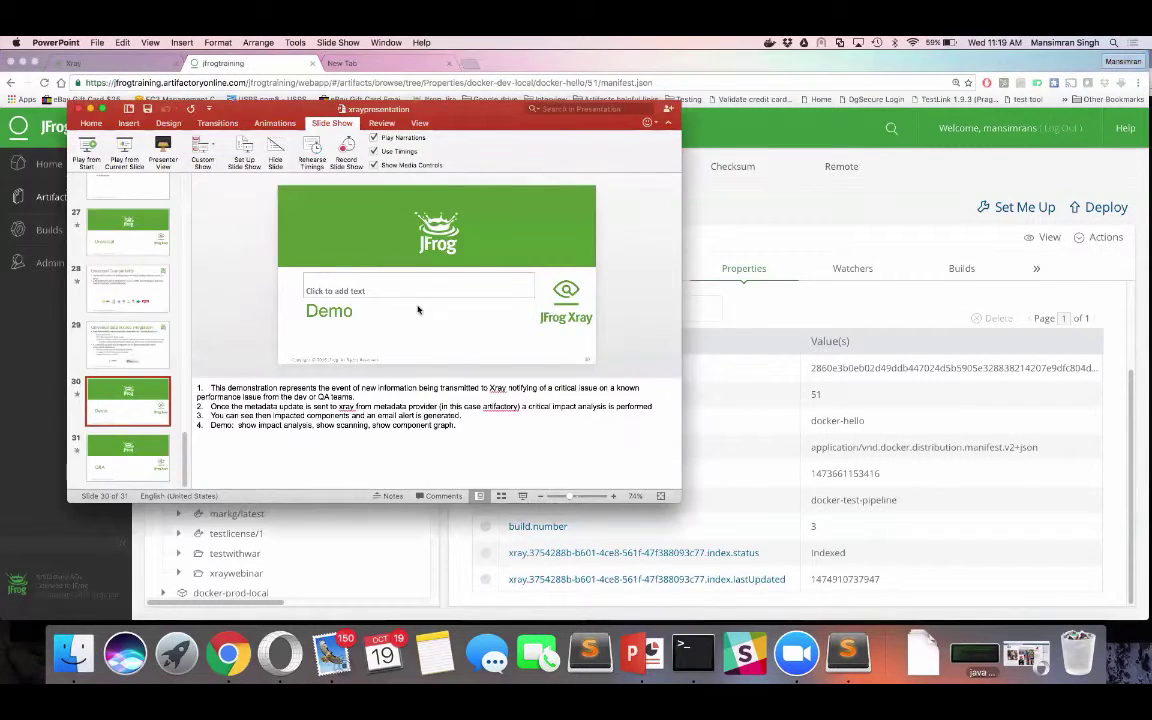
click(135, 450)
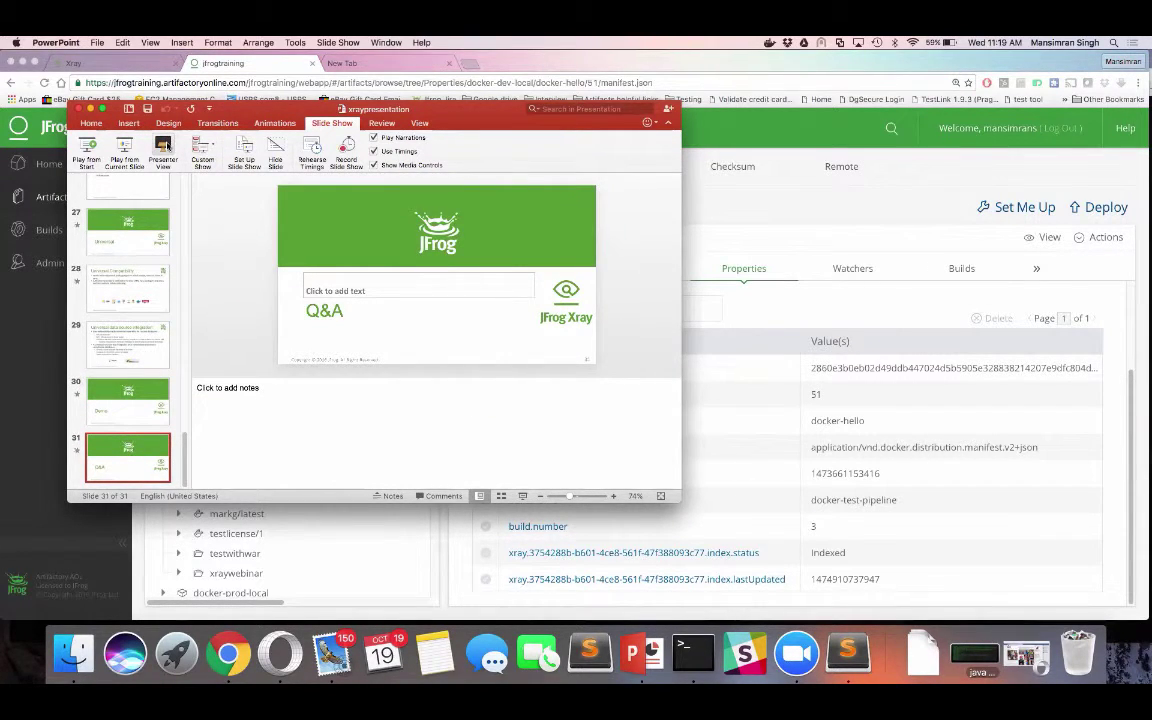
click(166, 147)
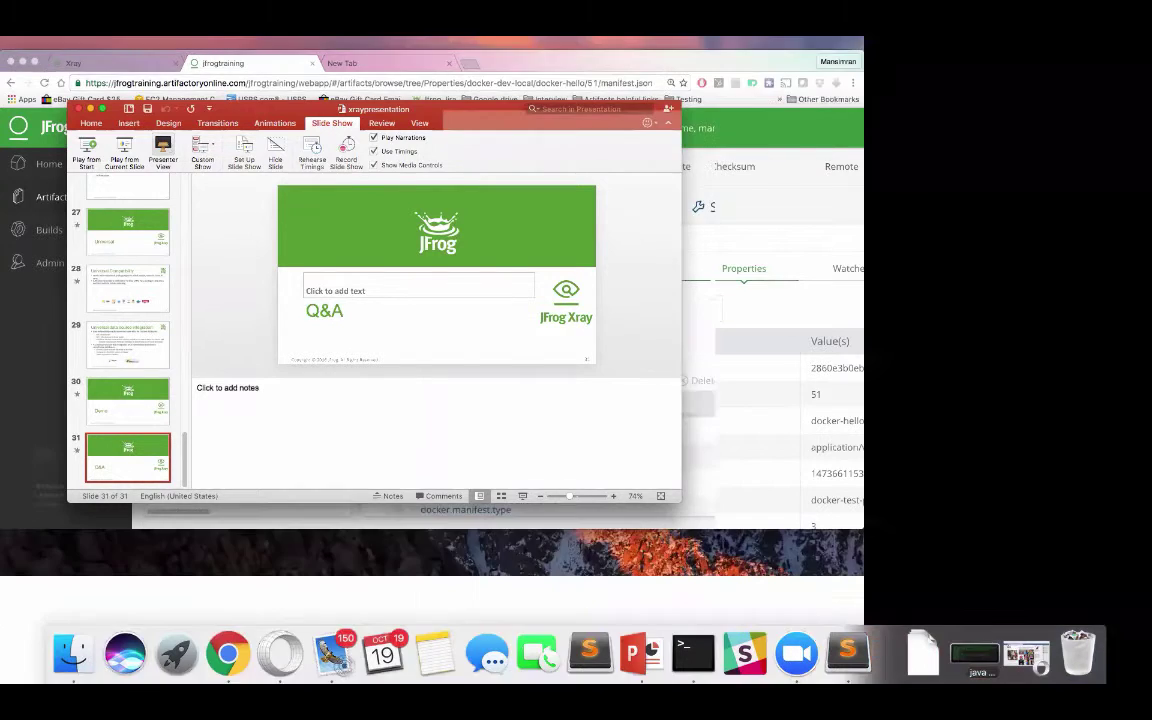